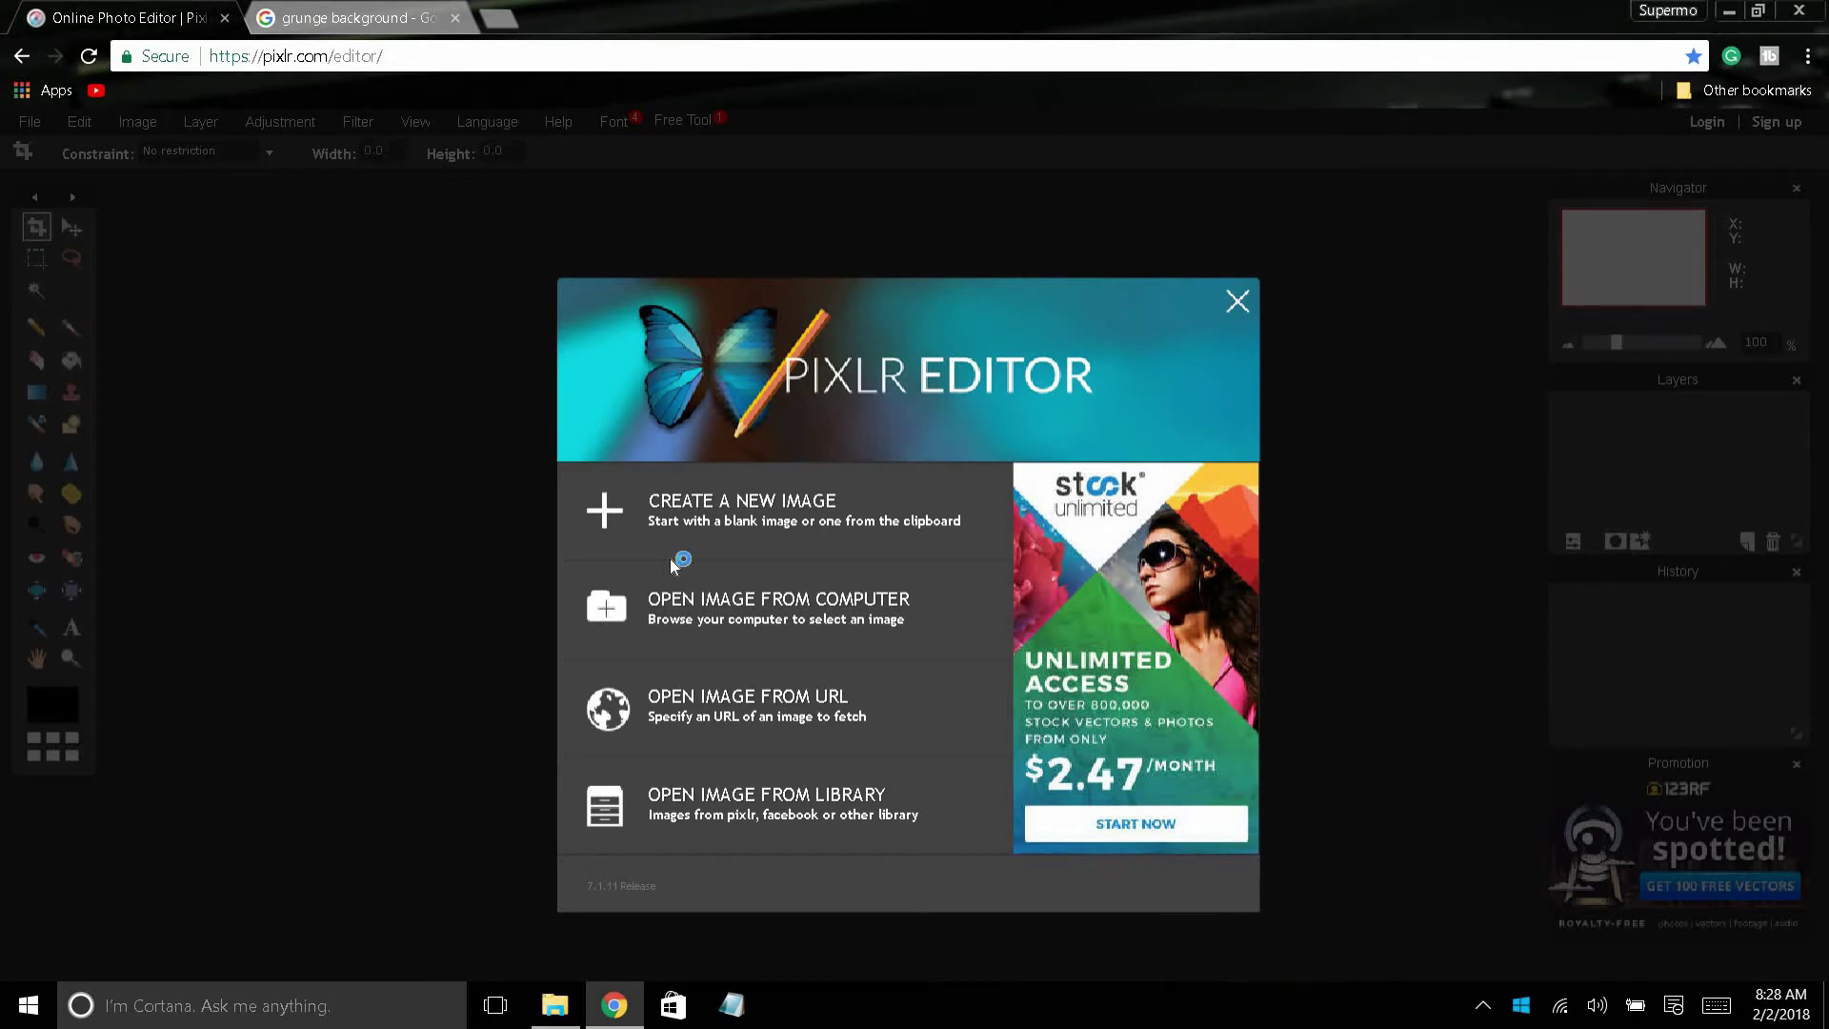
Start a new blank image from the Movie 1080p preset (1920x1080, transparent)
left_click(773, 543)
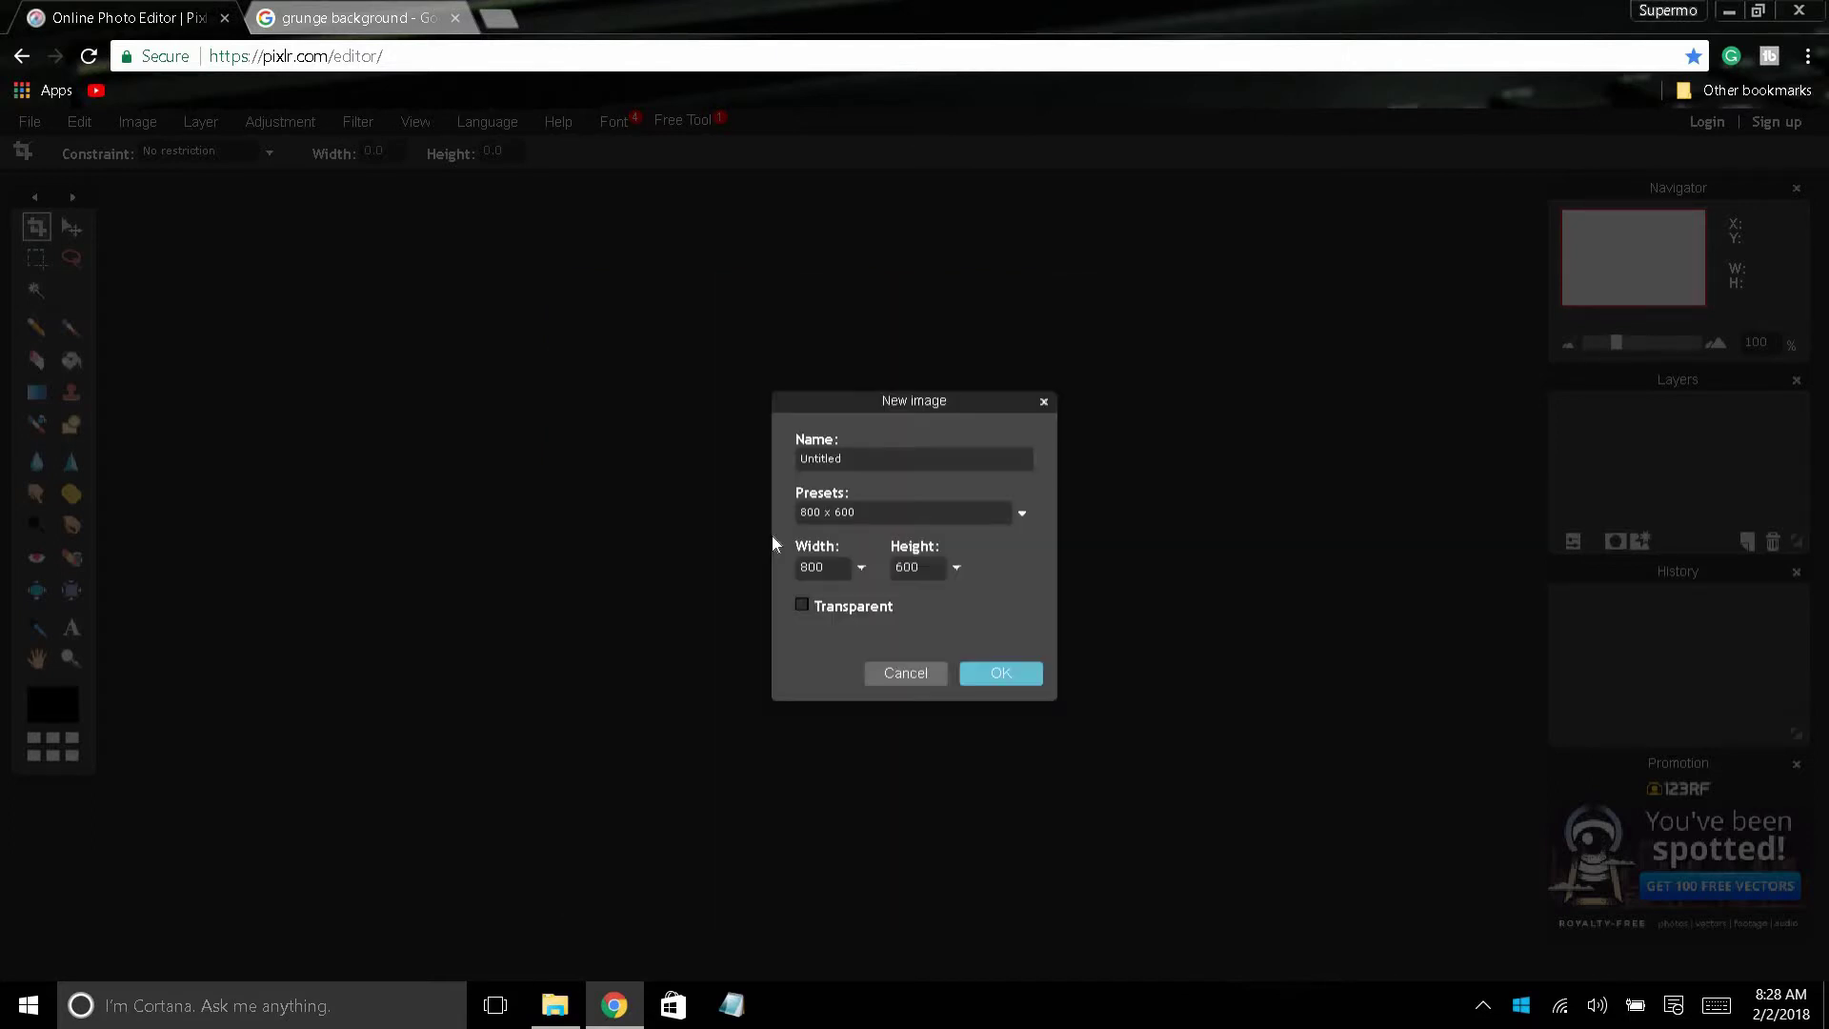
left_click(861, 522)
scroll(895, 609, "down", 3)
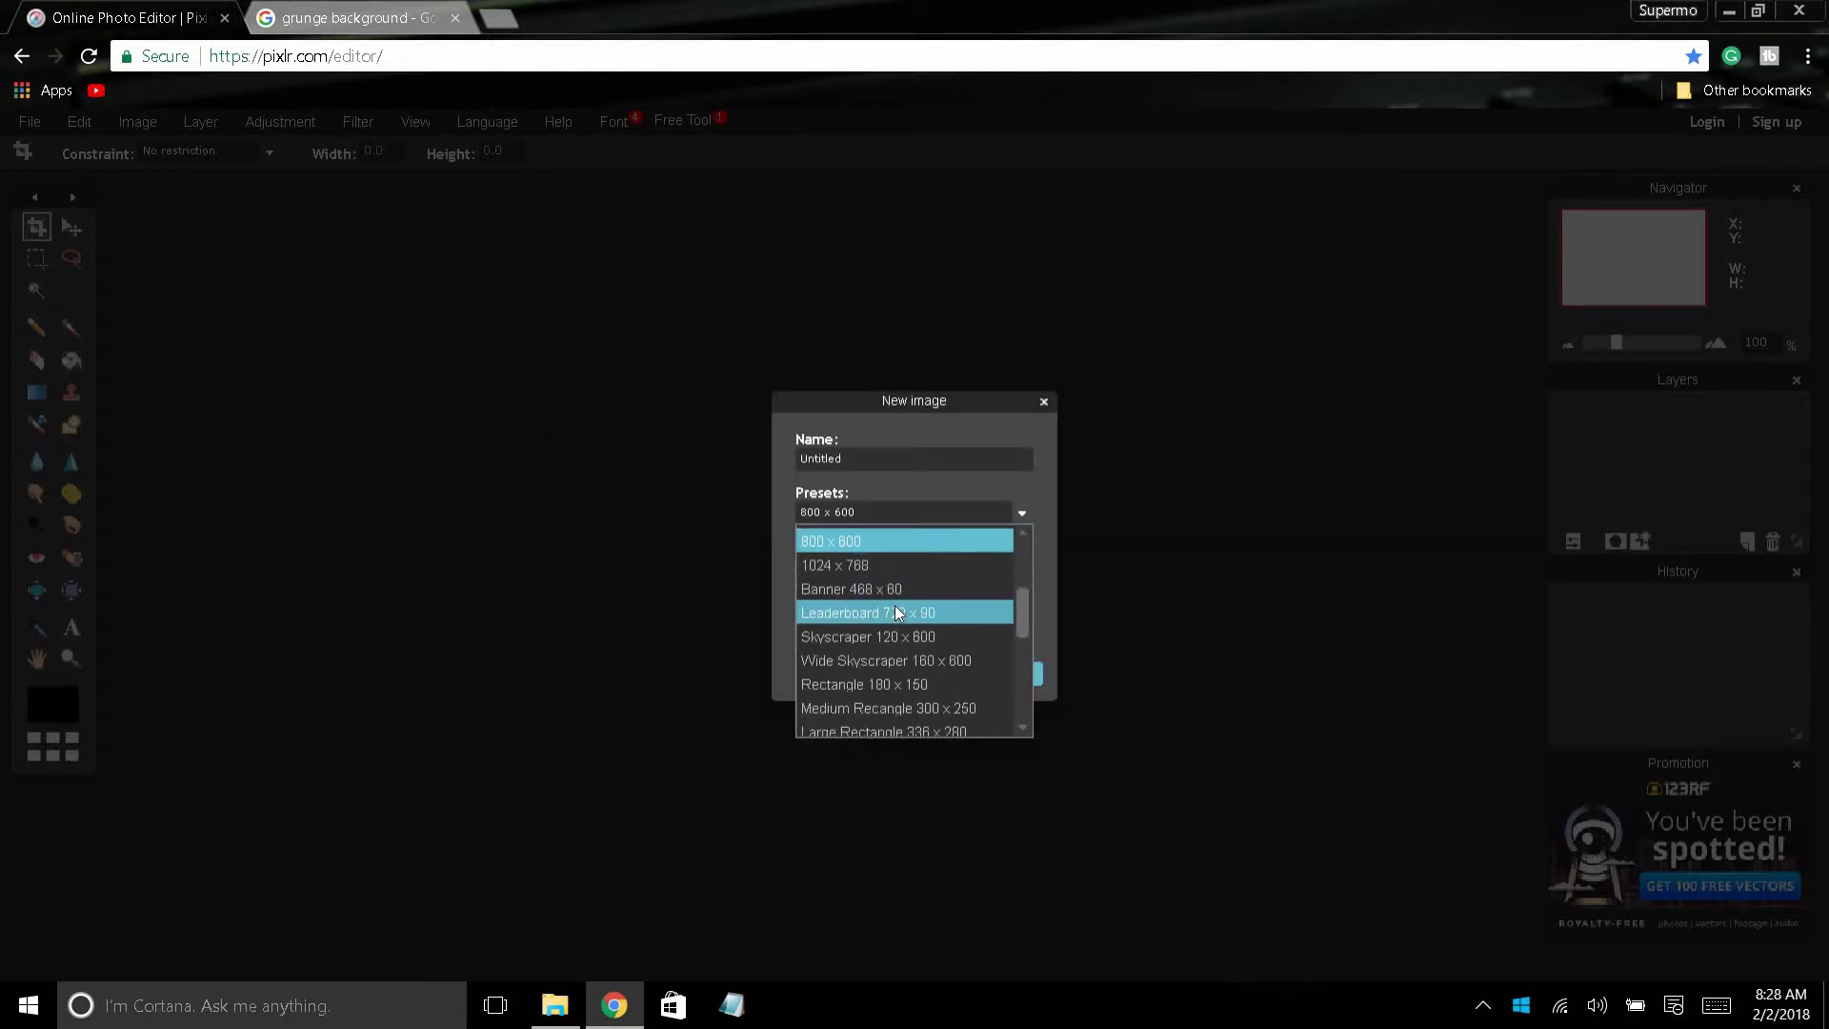
scroll(895, 604, "down", 2)
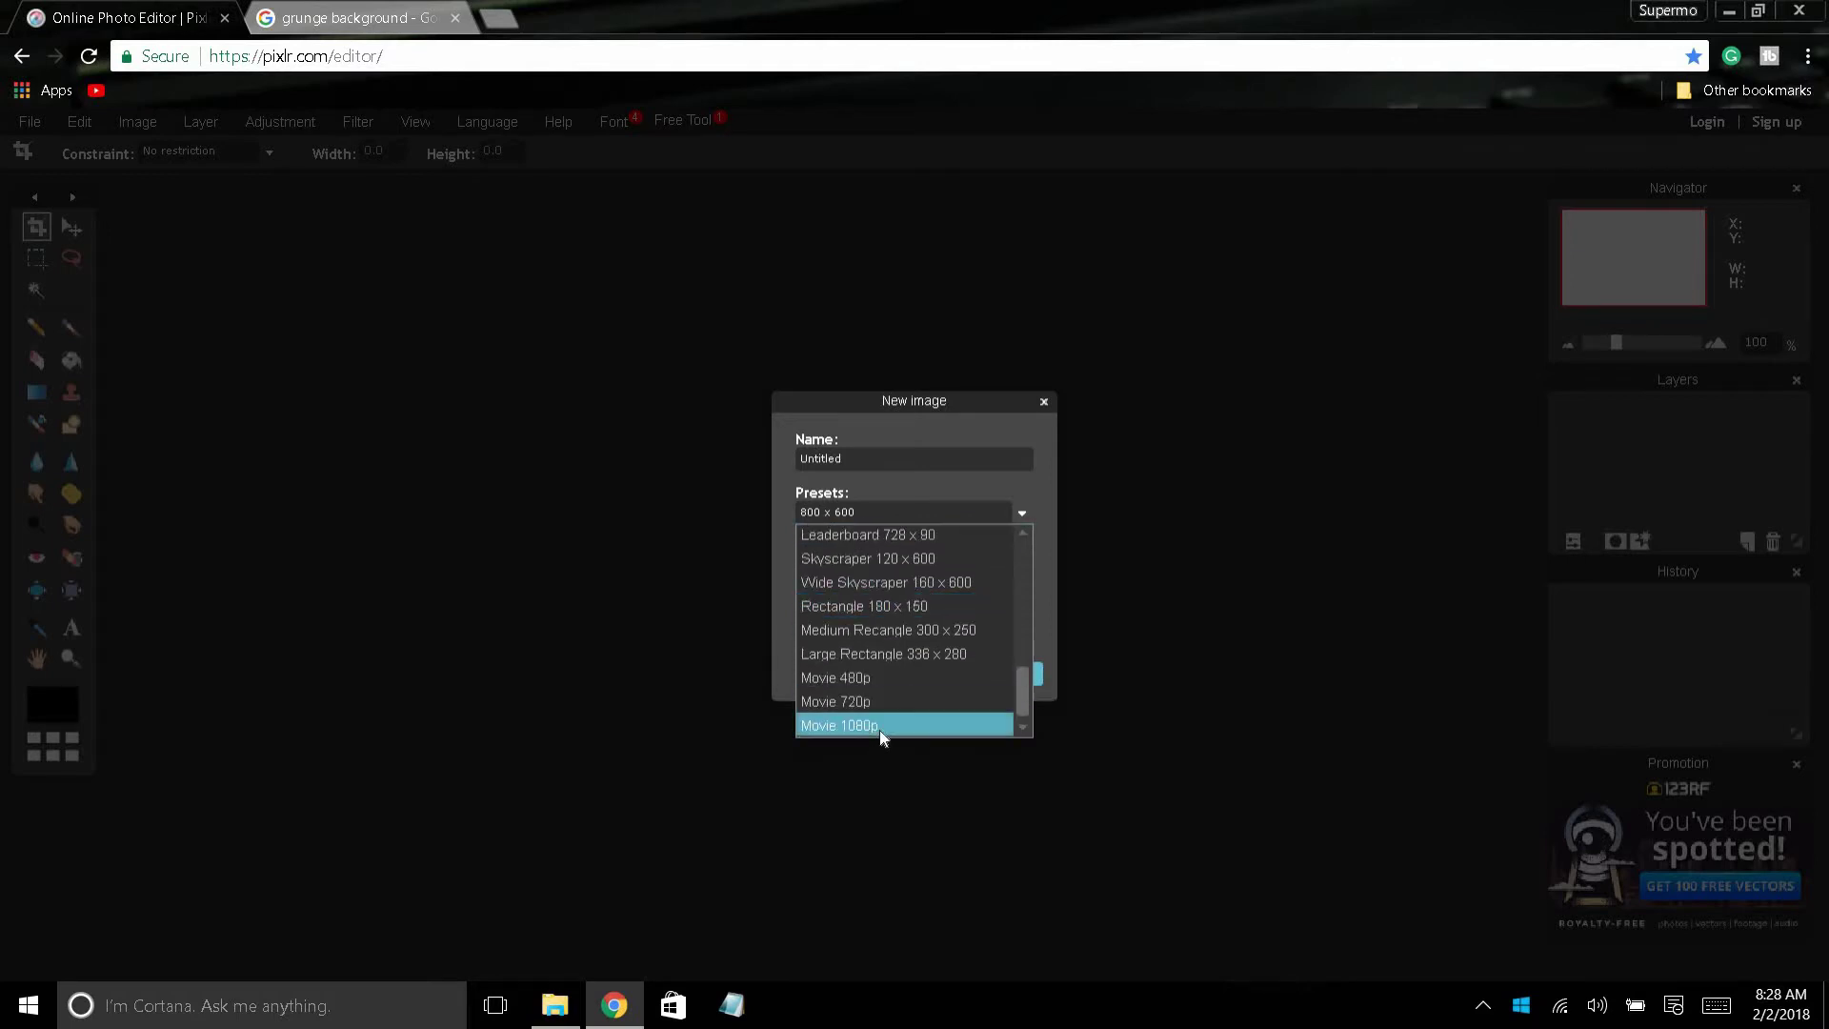
left_click(878, 730)
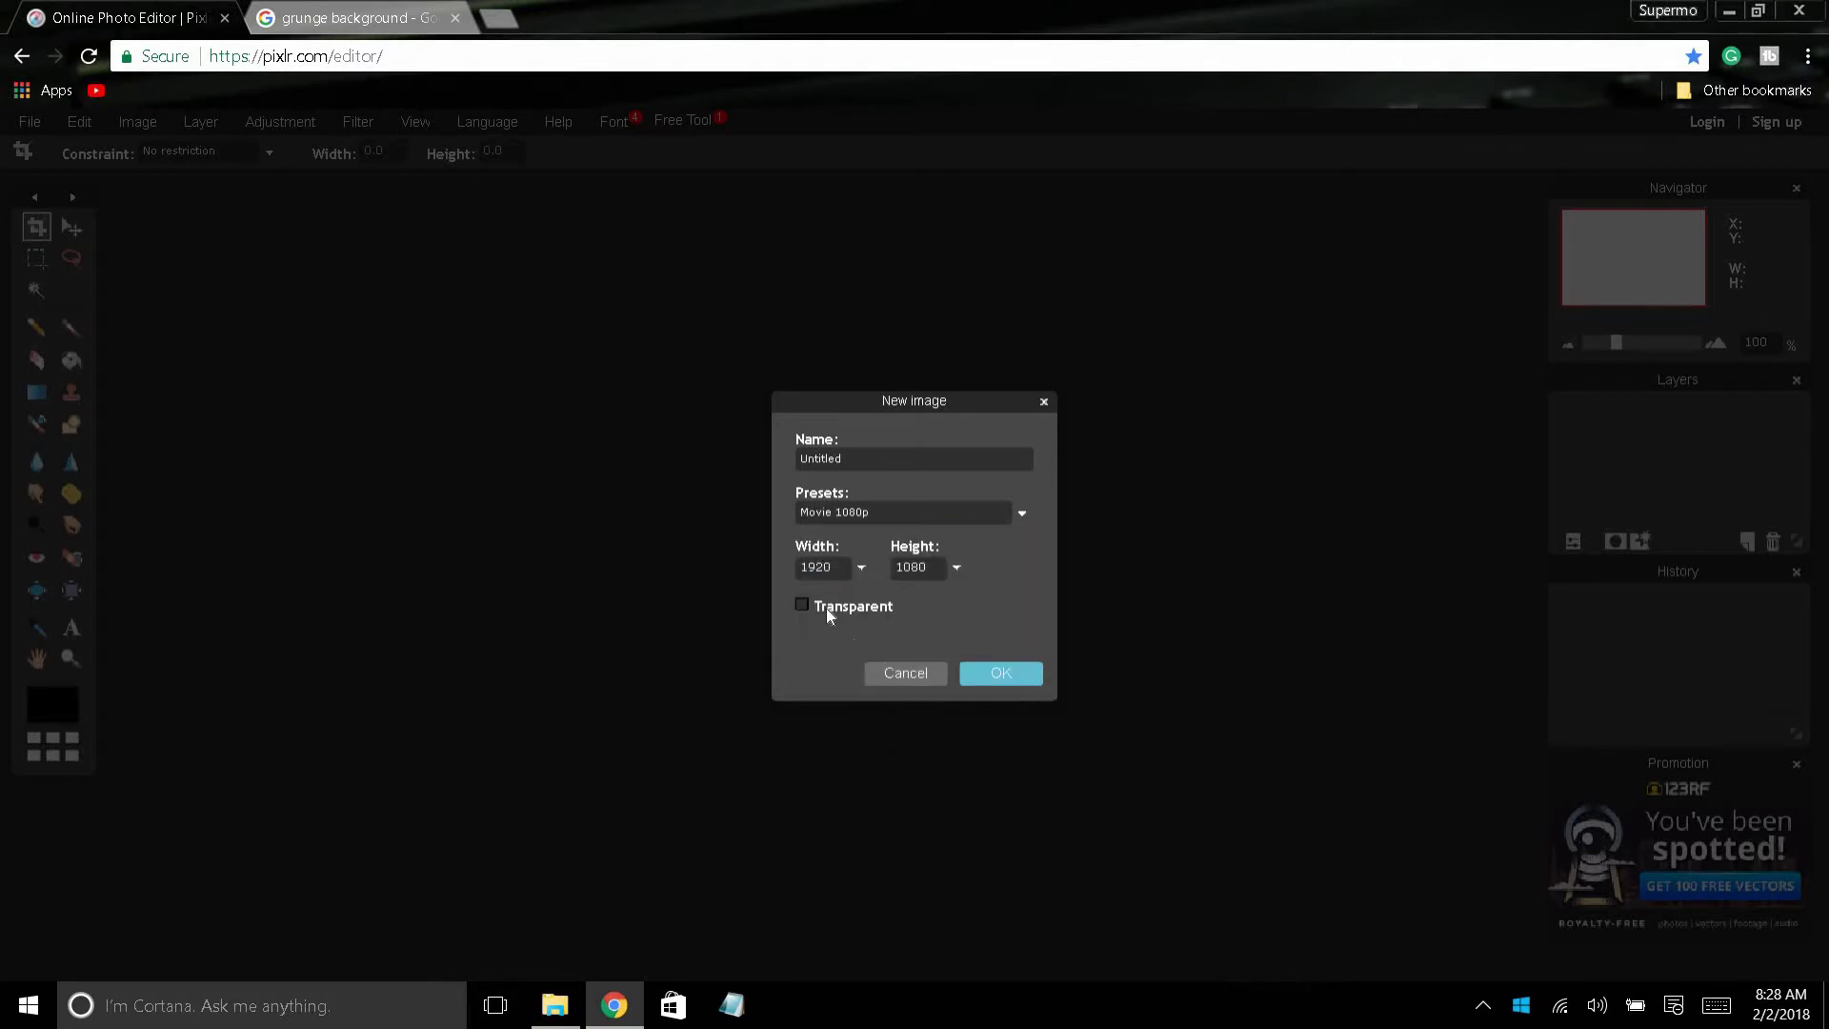
left_click(981, 672)
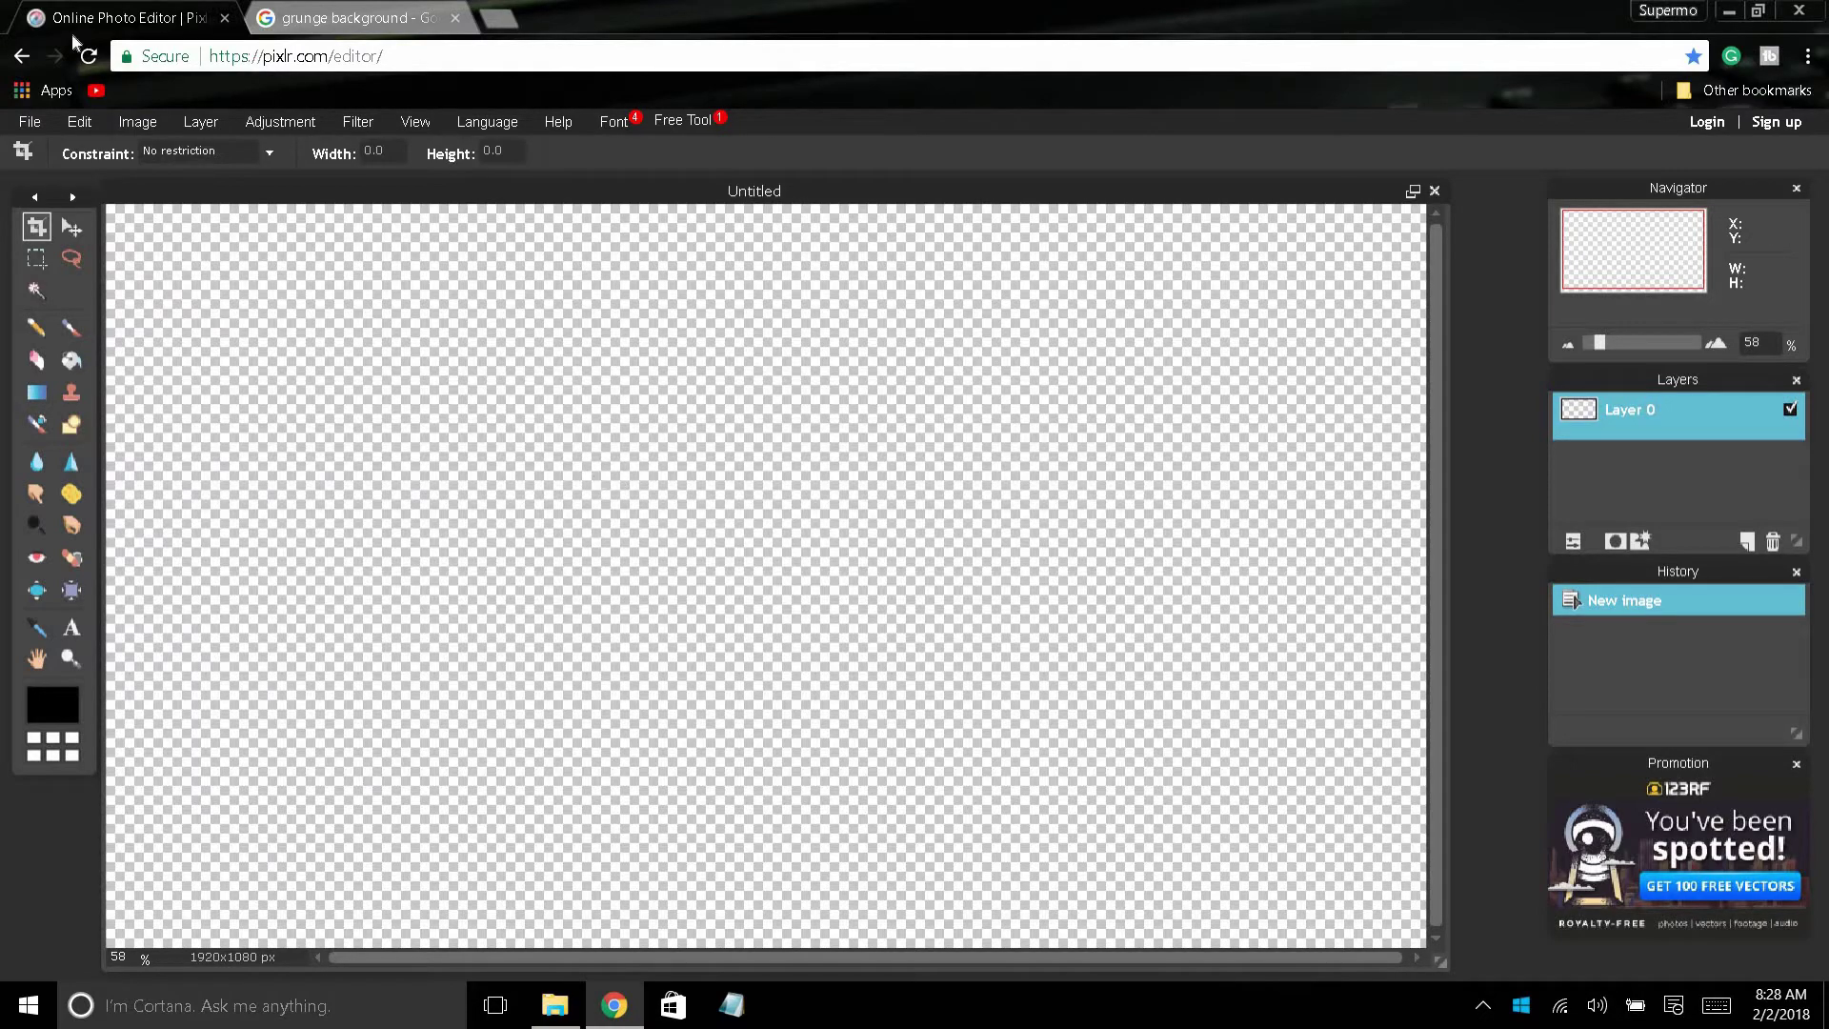
Open the End Screen Template file and copy the whole image
left_click(30, 121)
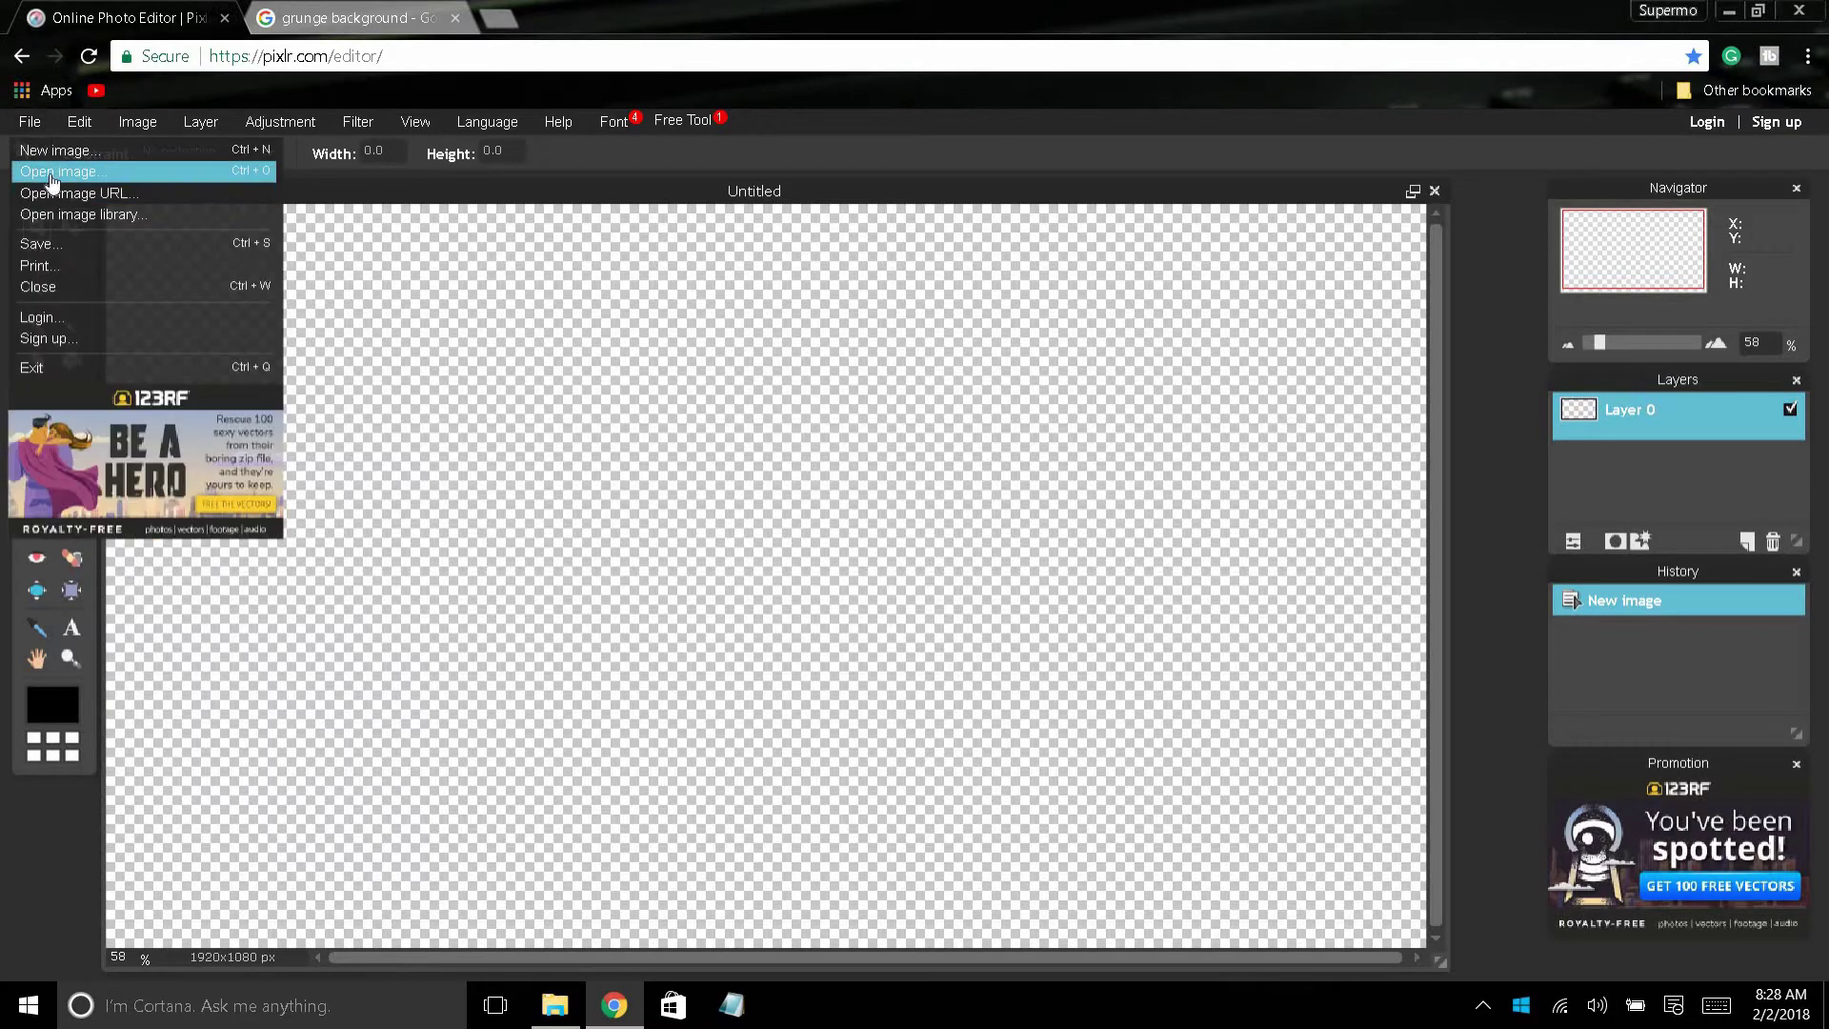
left_click(48, 169)
left_click(696, 284)
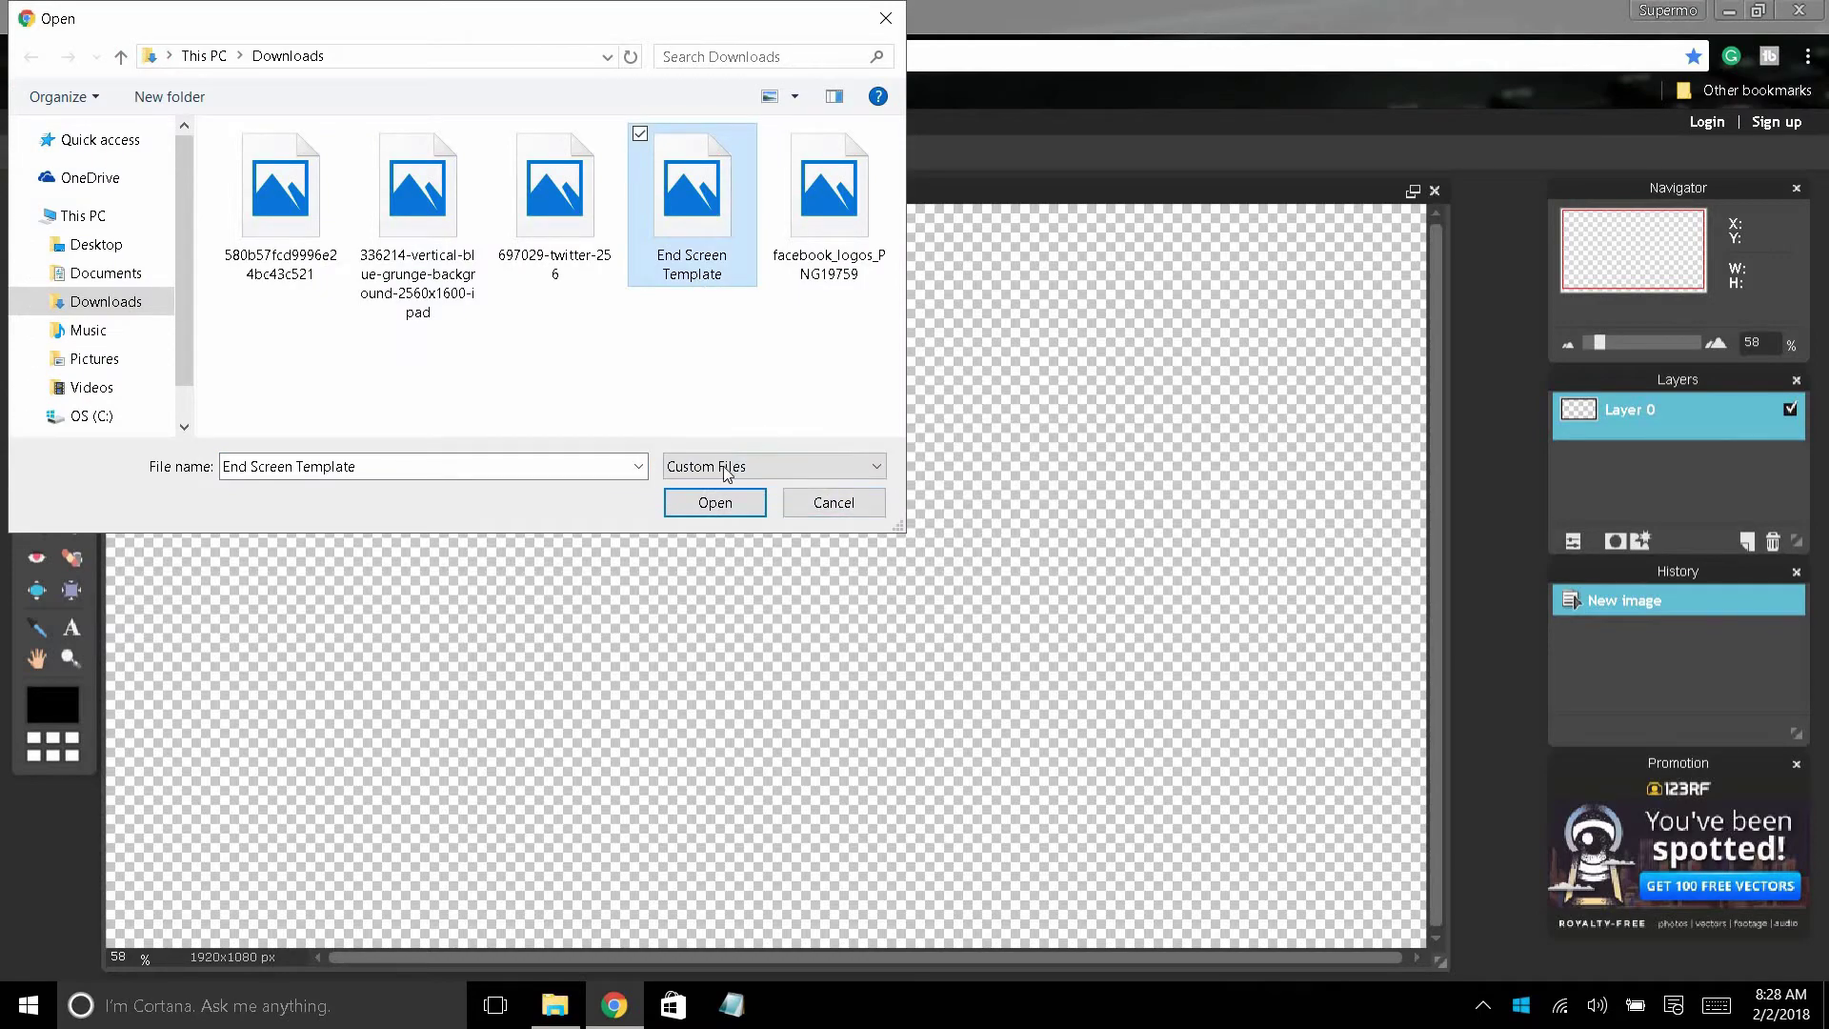
left_click(703, 500)
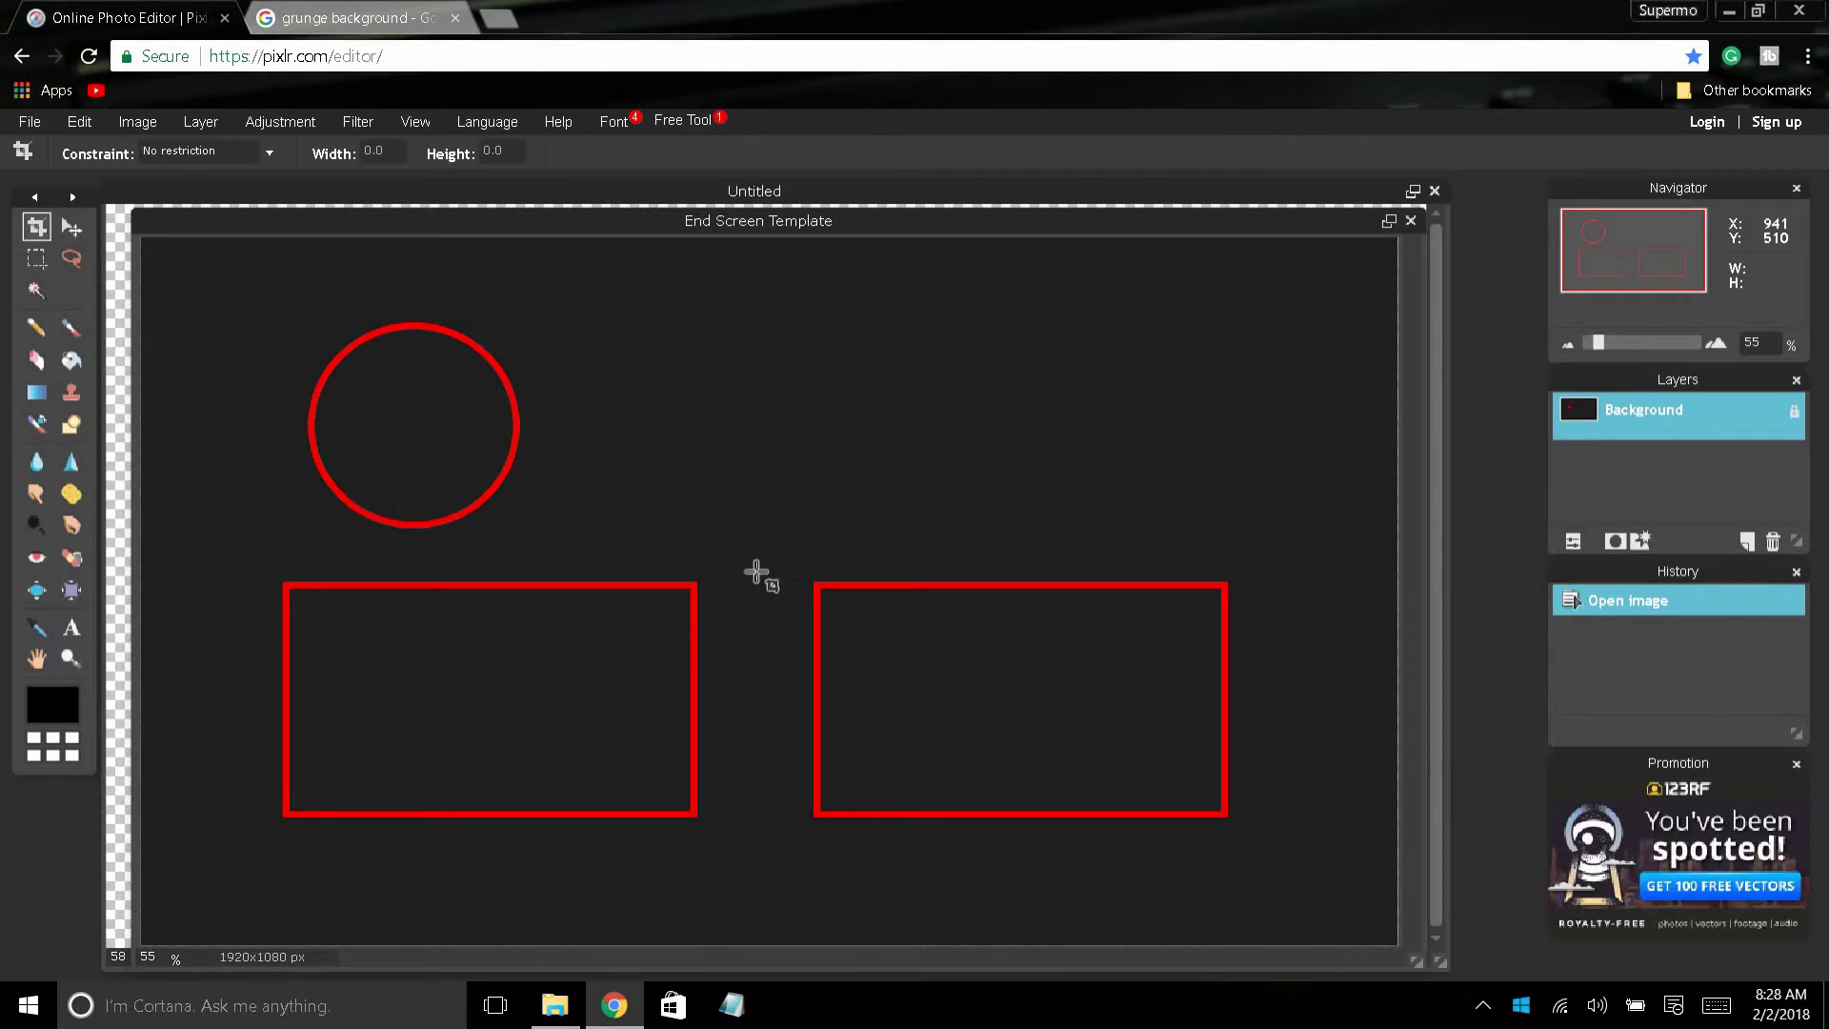
key("ctrl+a")
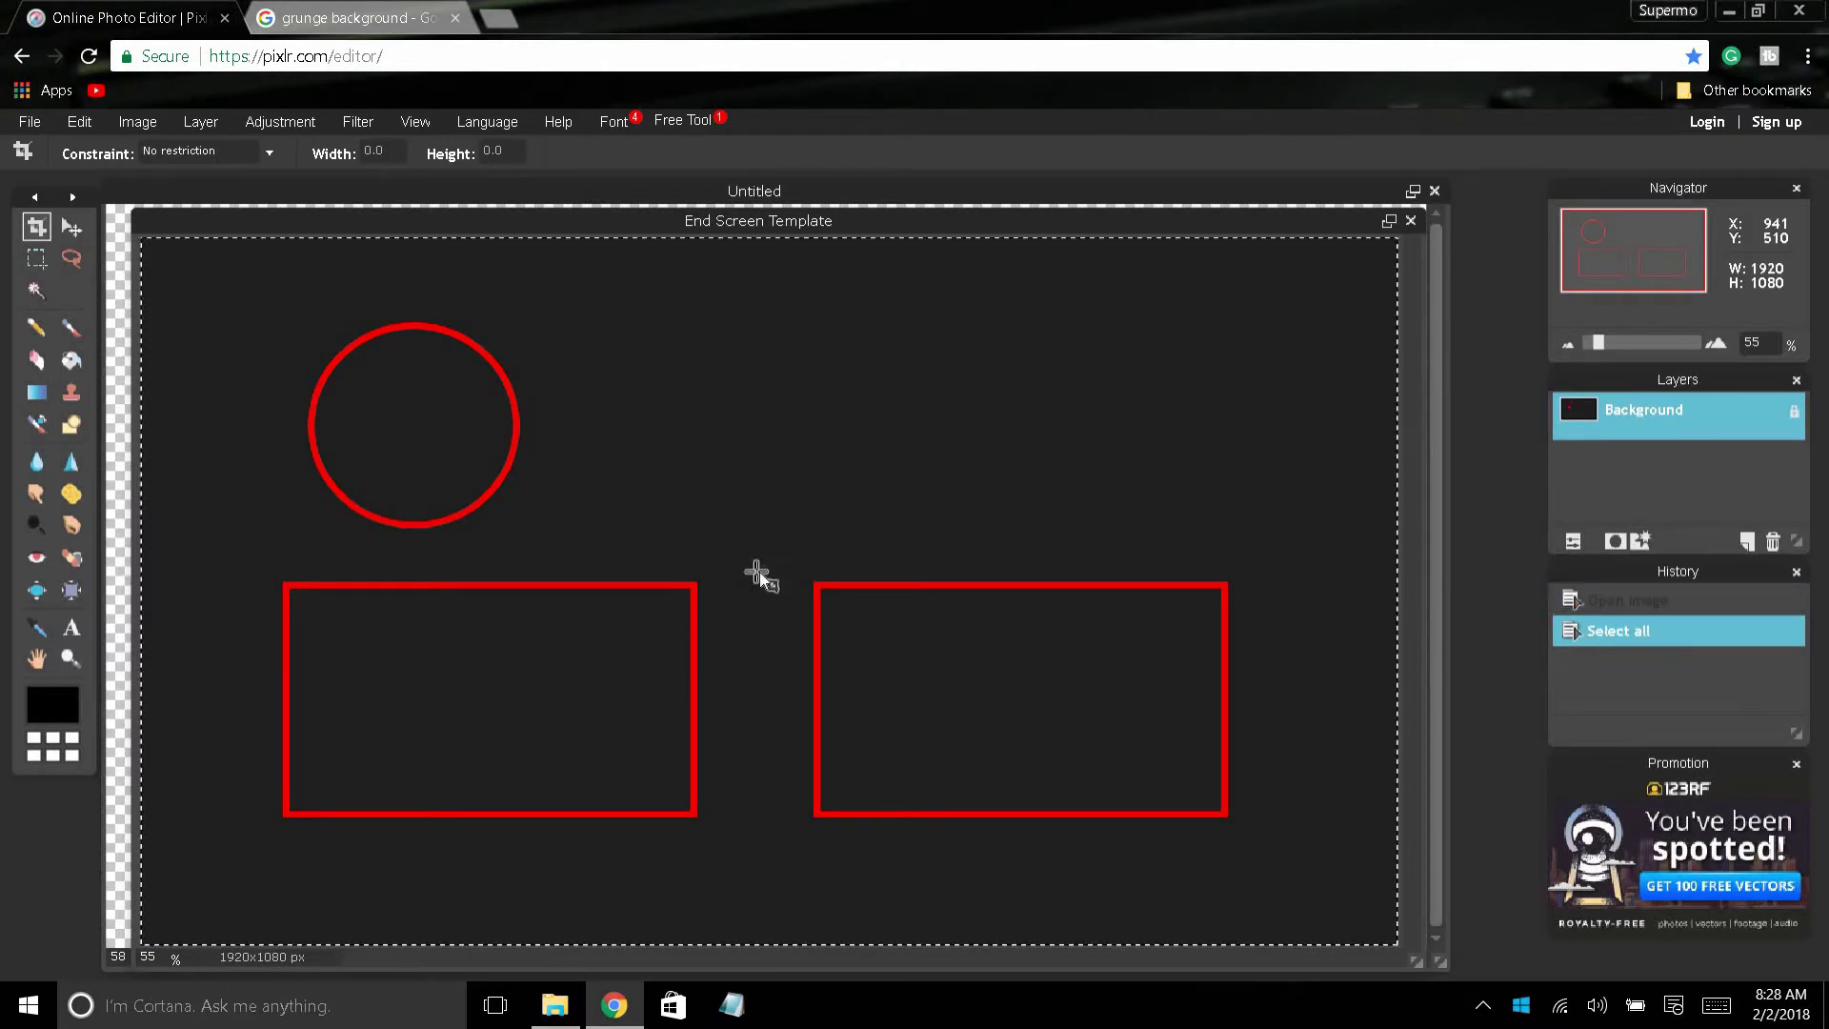
key("ctrl+c")
Close the template without saving and paste it into Untitled as Layer 1
left_click(1411, 220)
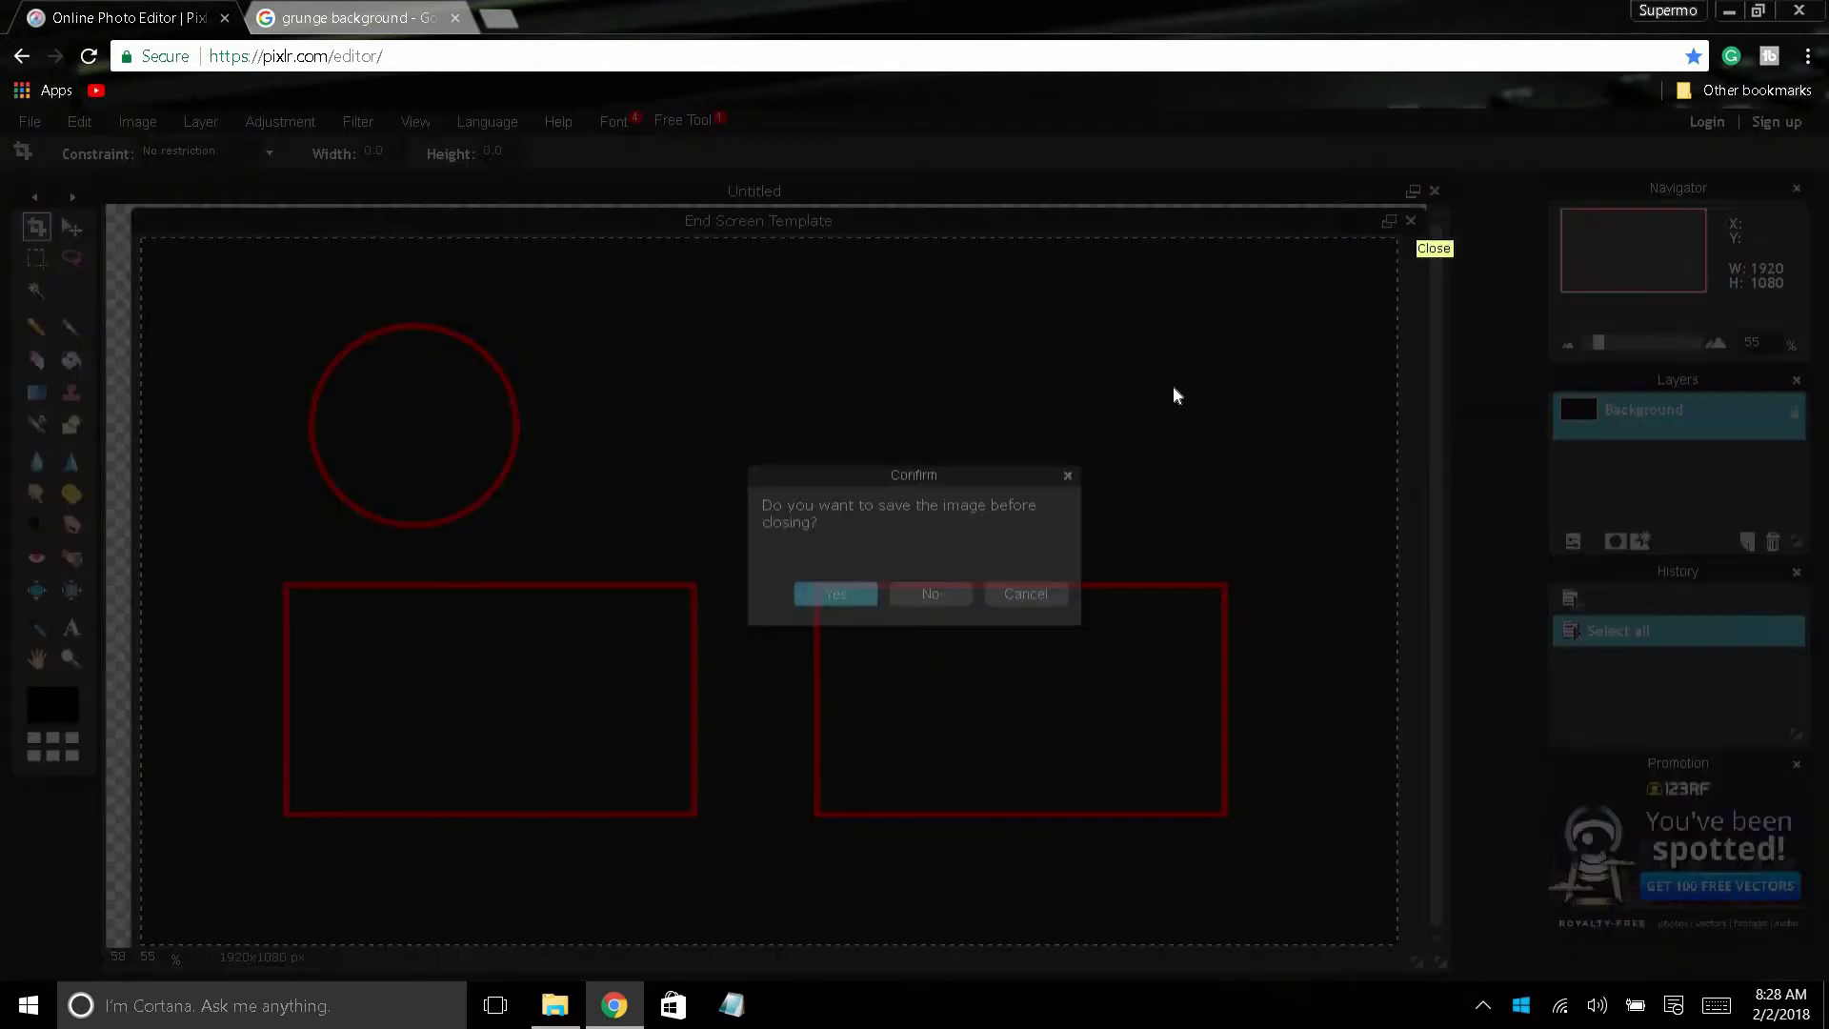
left_click(938, 592)
key("ctrl+v")
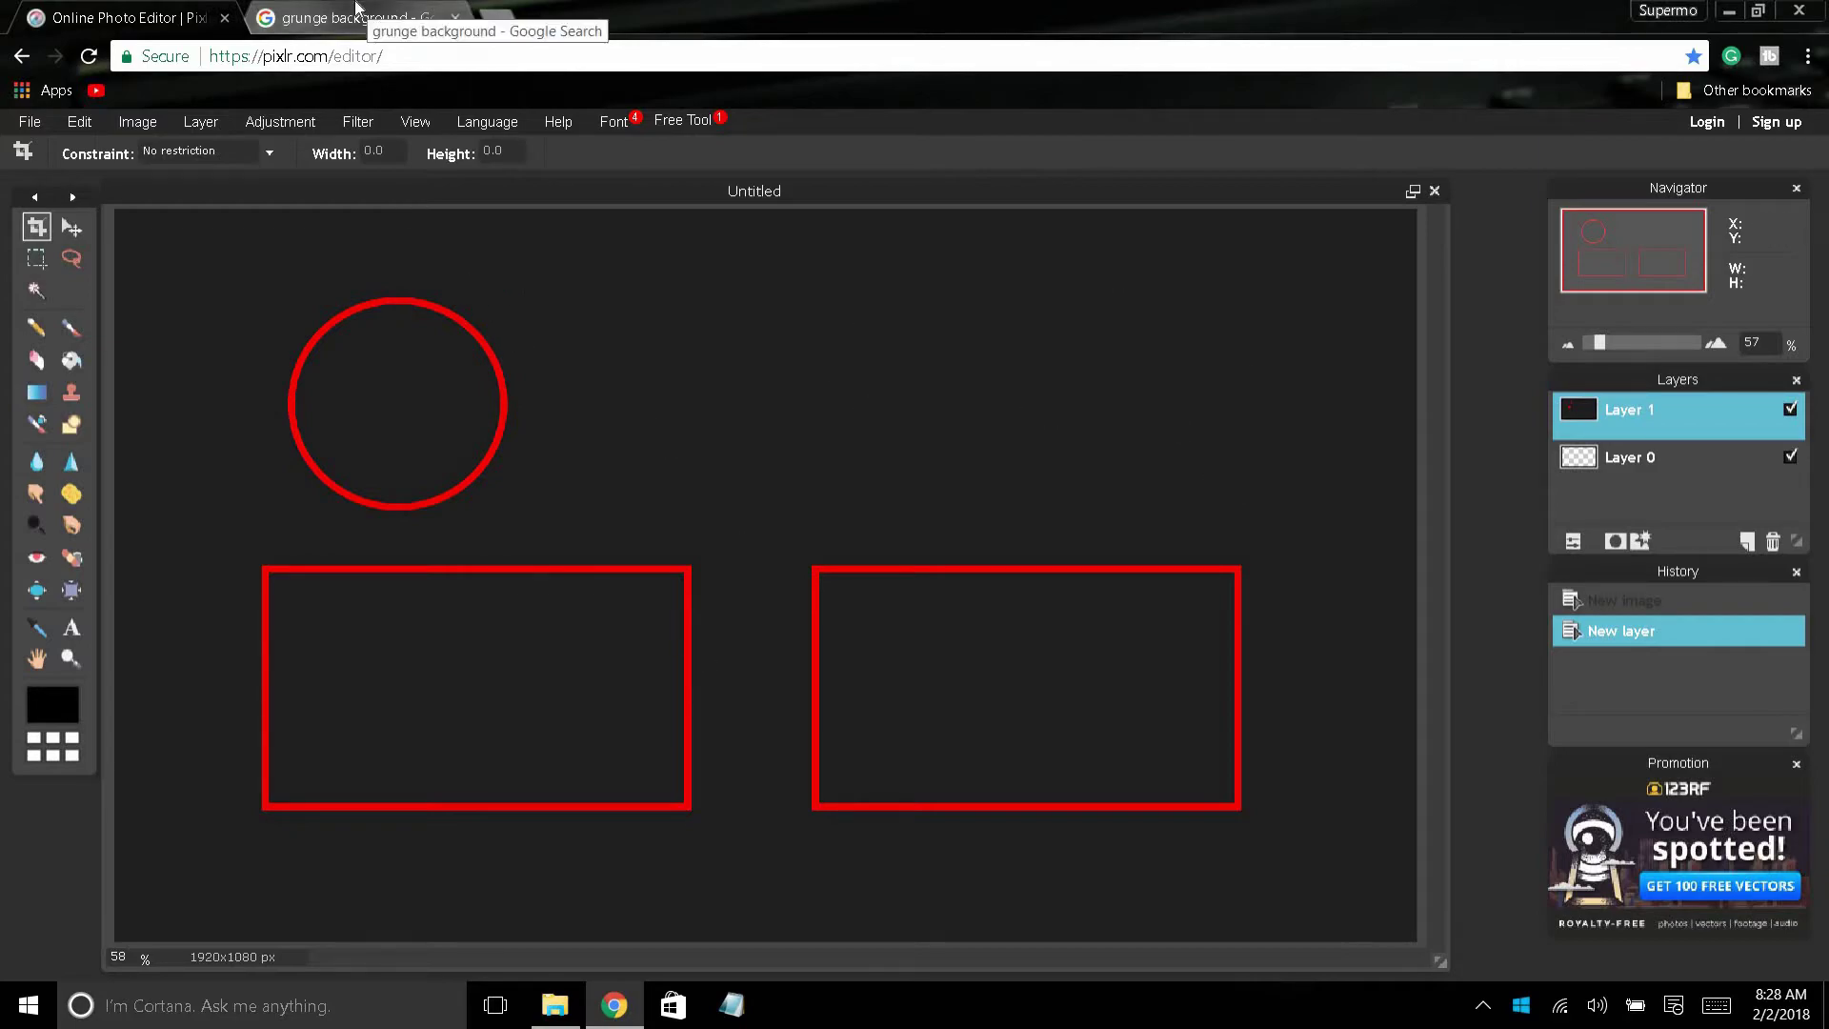
Scroll through the grunge background results in Google Images, then jump back to the top
left_click(357, 17)
scroll(1048, 562, "down", 8)
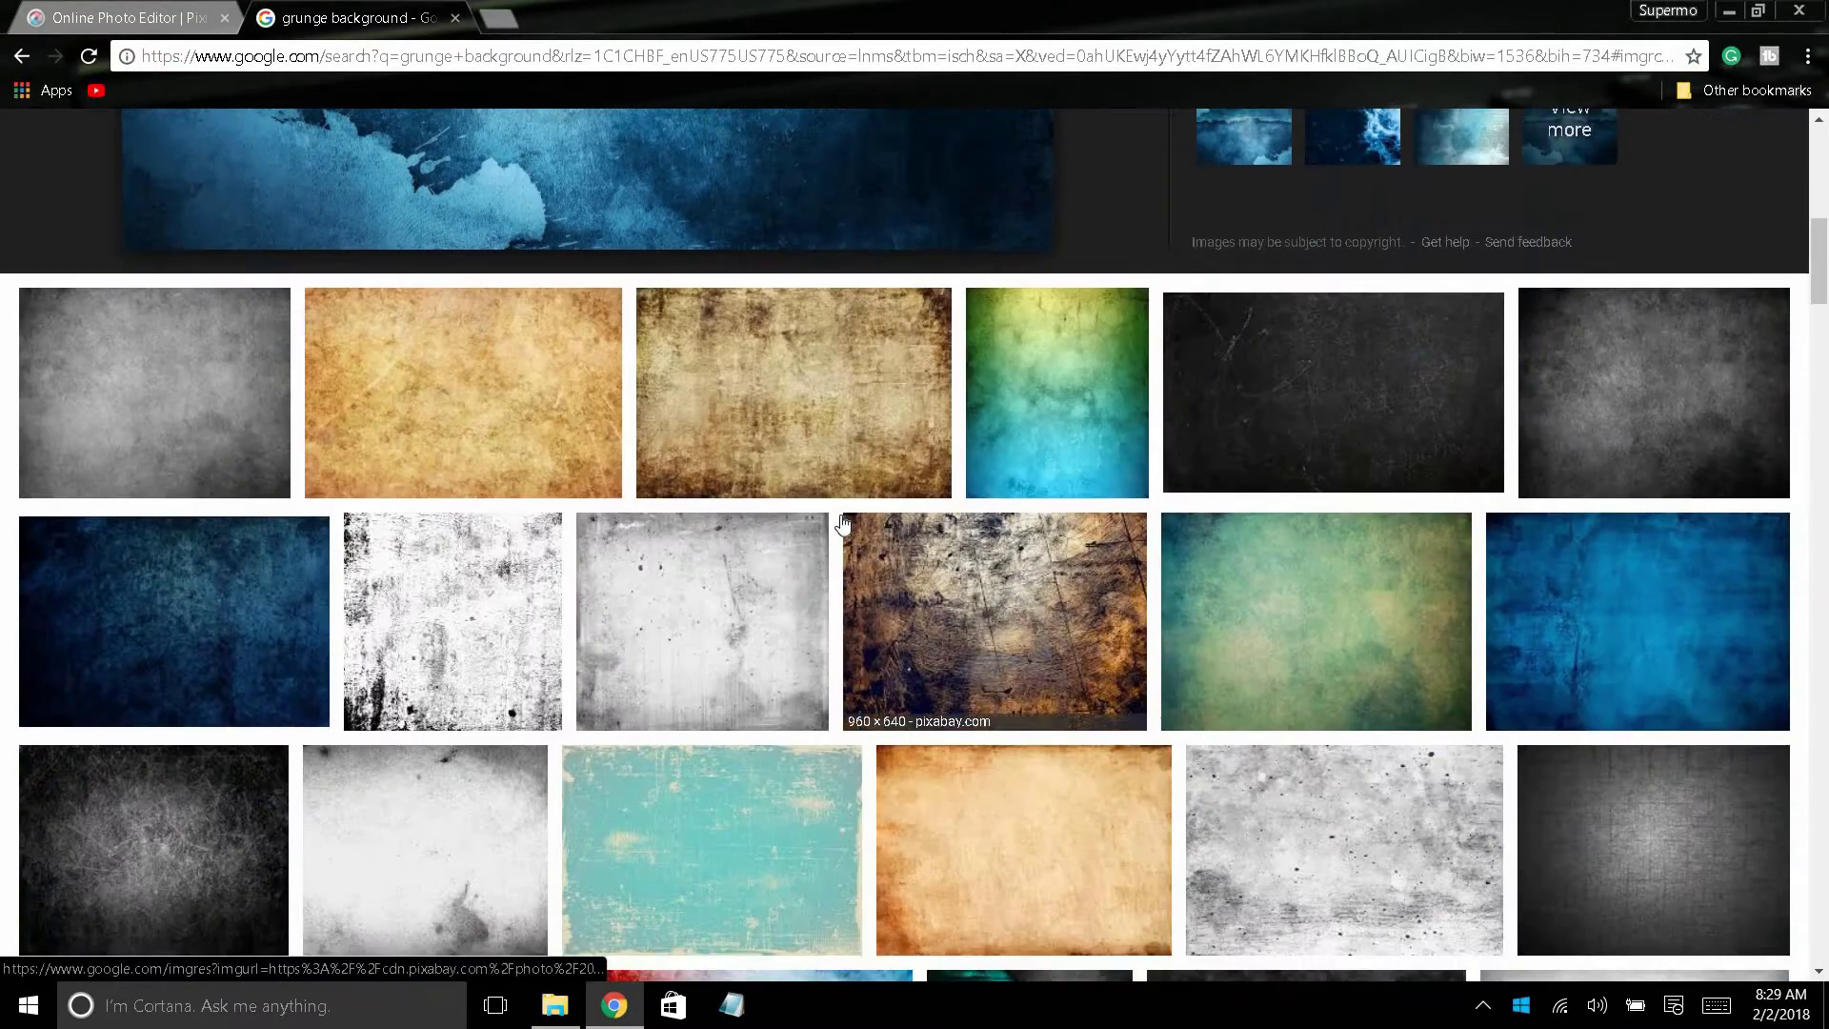
scroll(1096, 569, "down", 20)
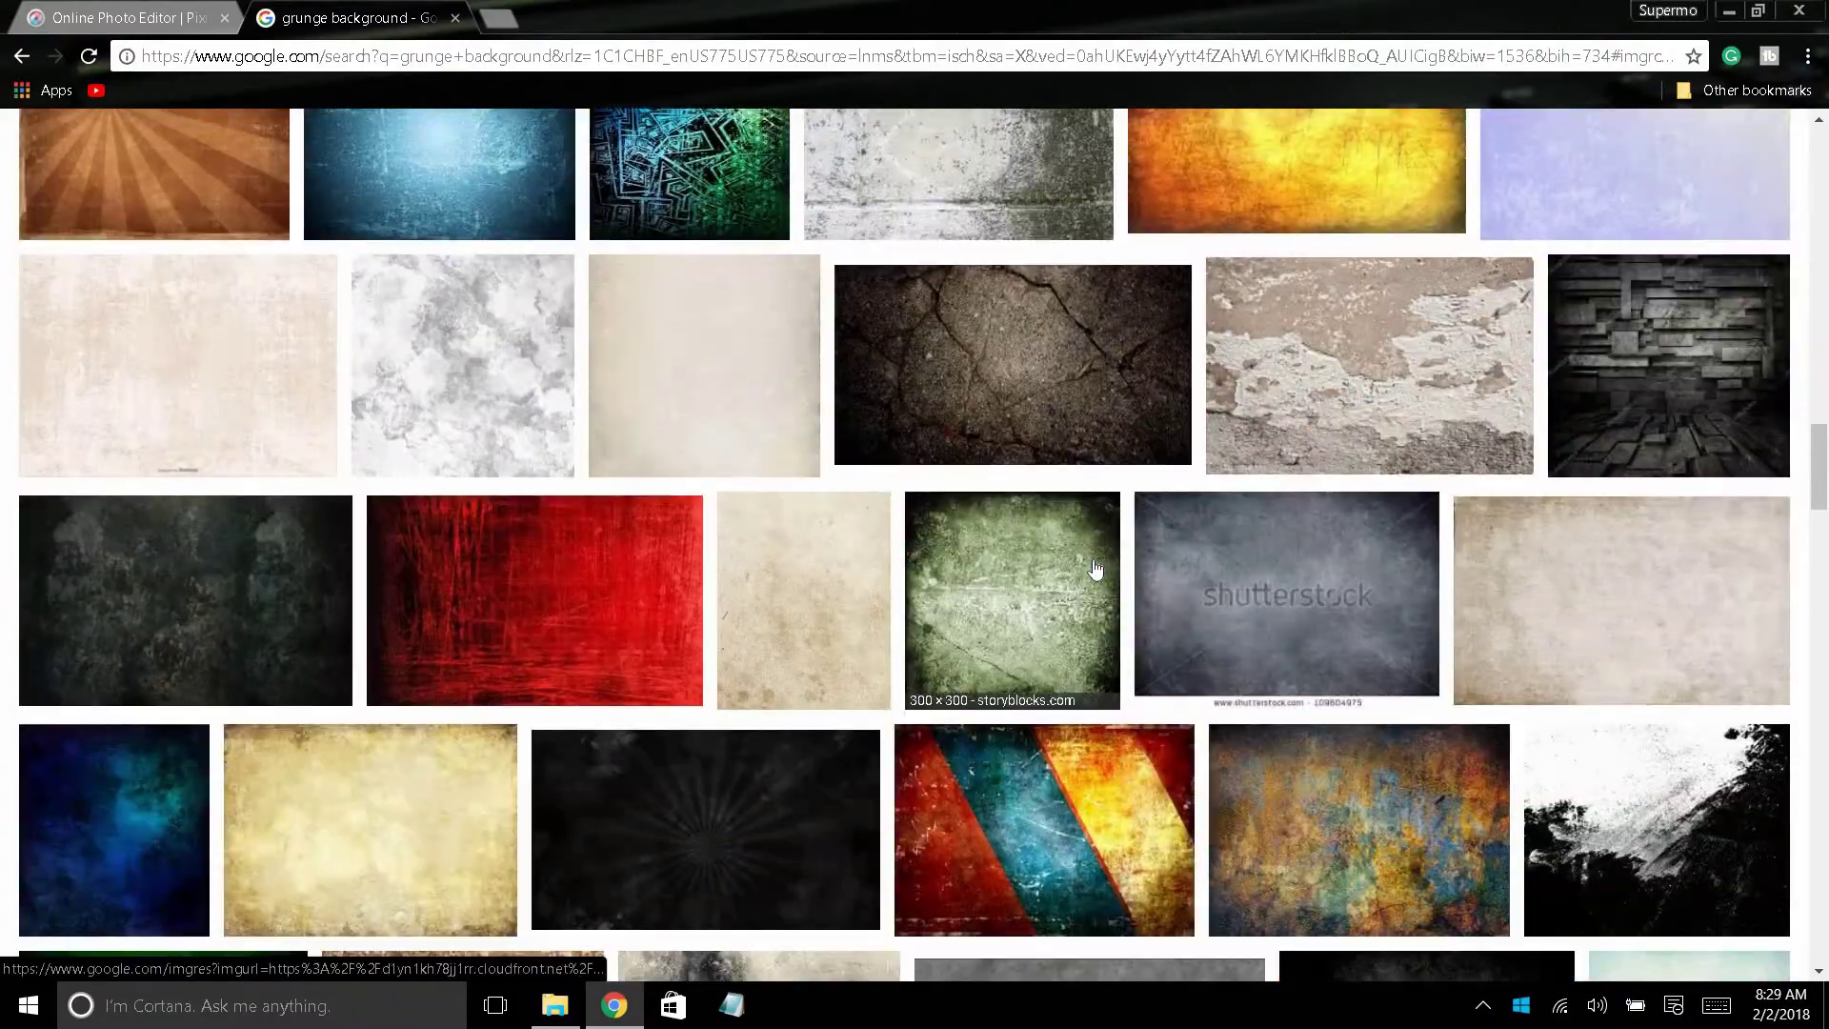
scroll(1095, 569, "down", 15)
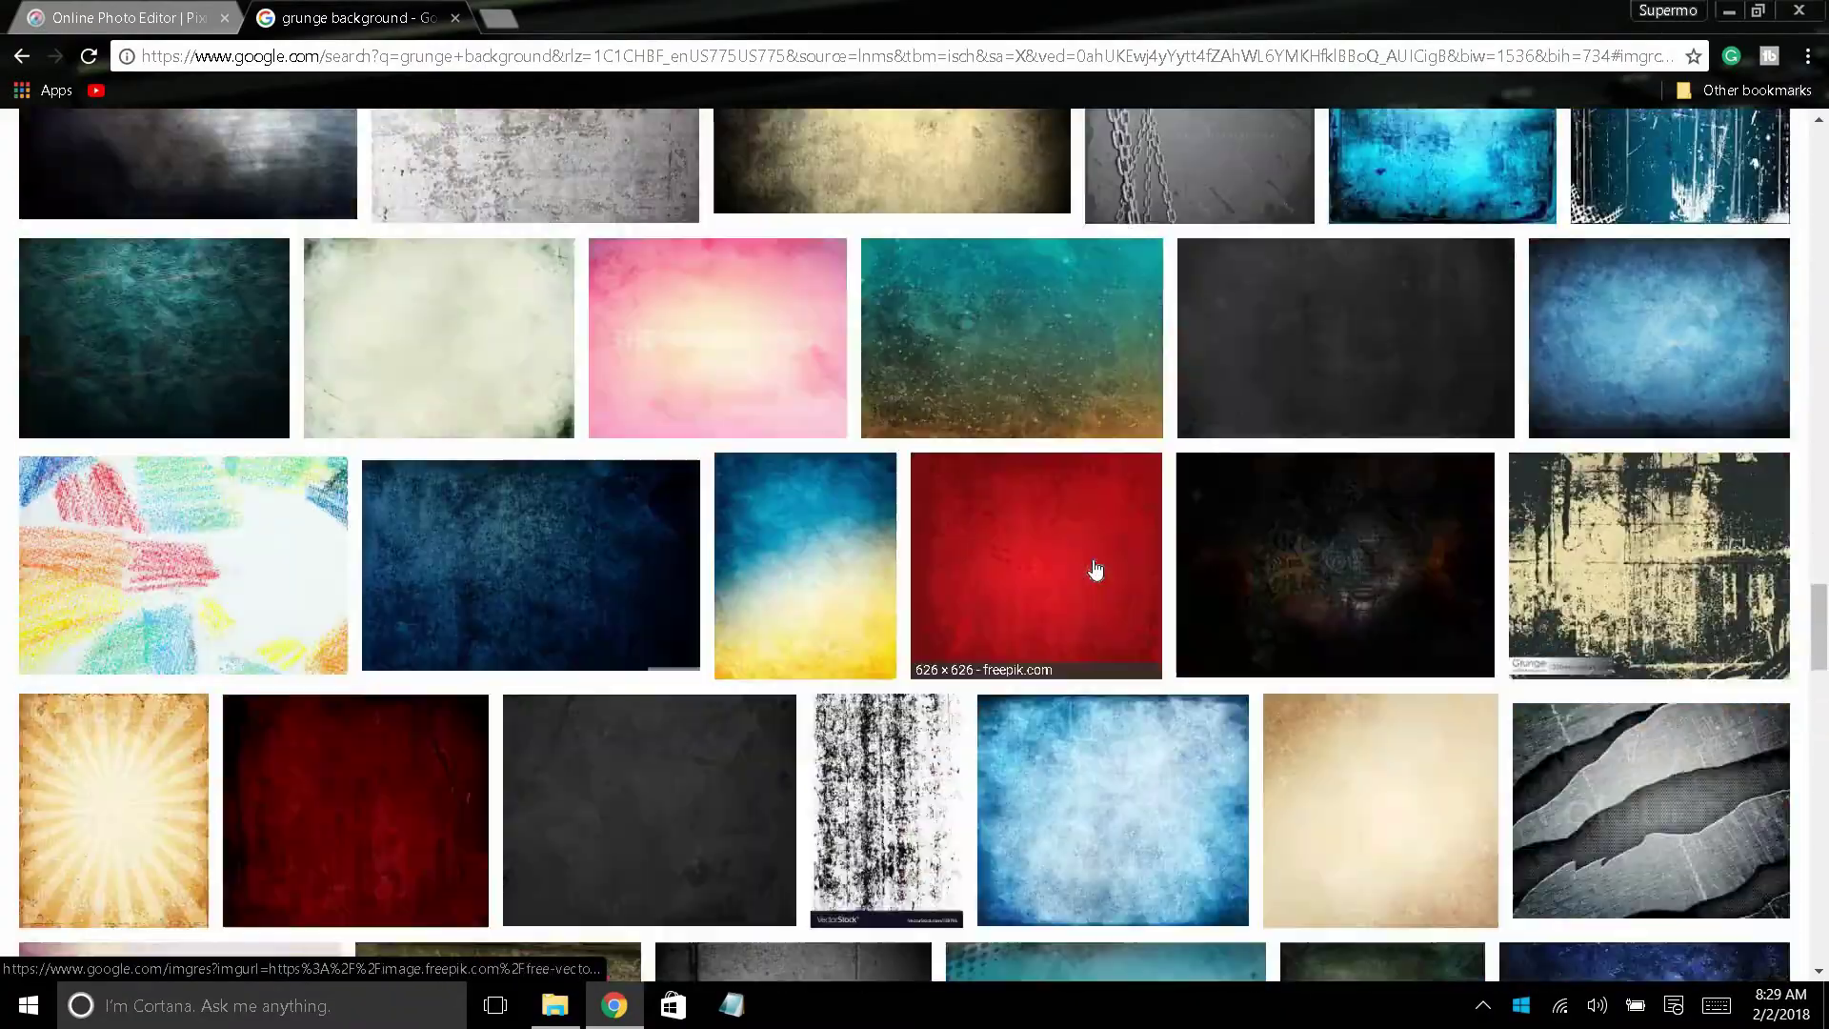
key("Home")
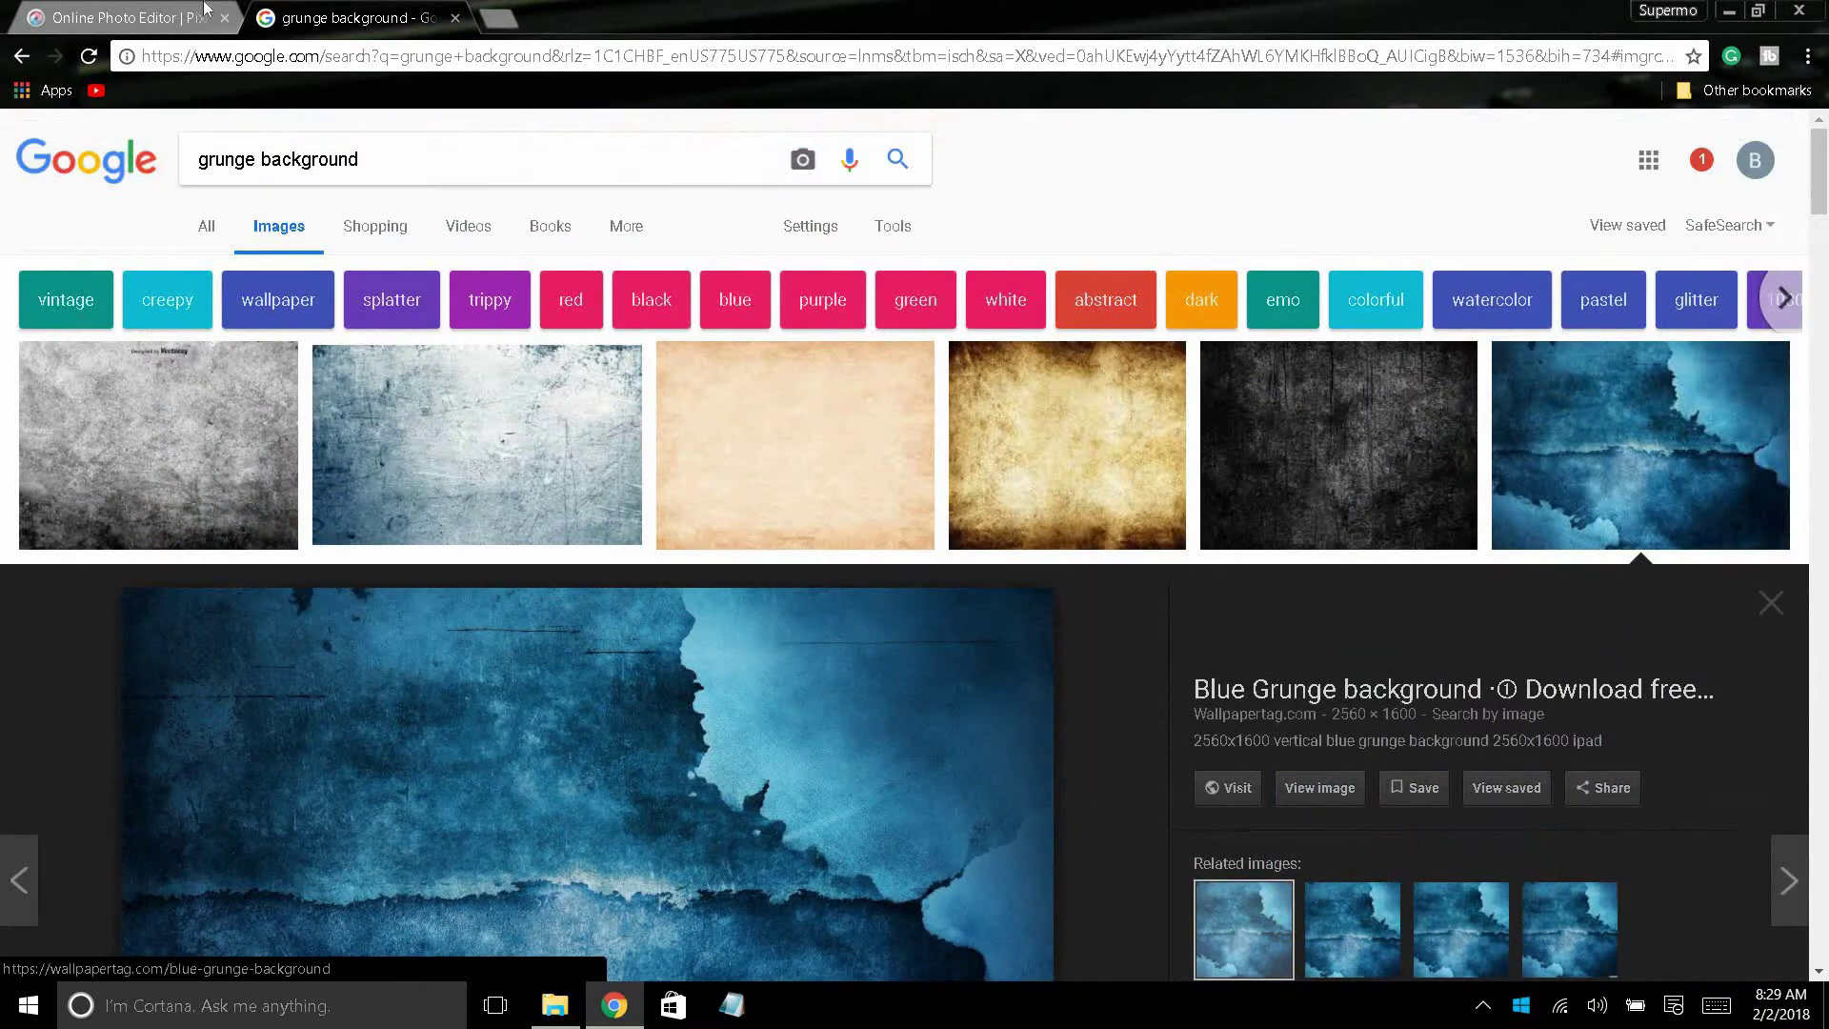
Back in Pixlr, open the 336214 blue grunge image and copy all of it
left_click(195, 11)
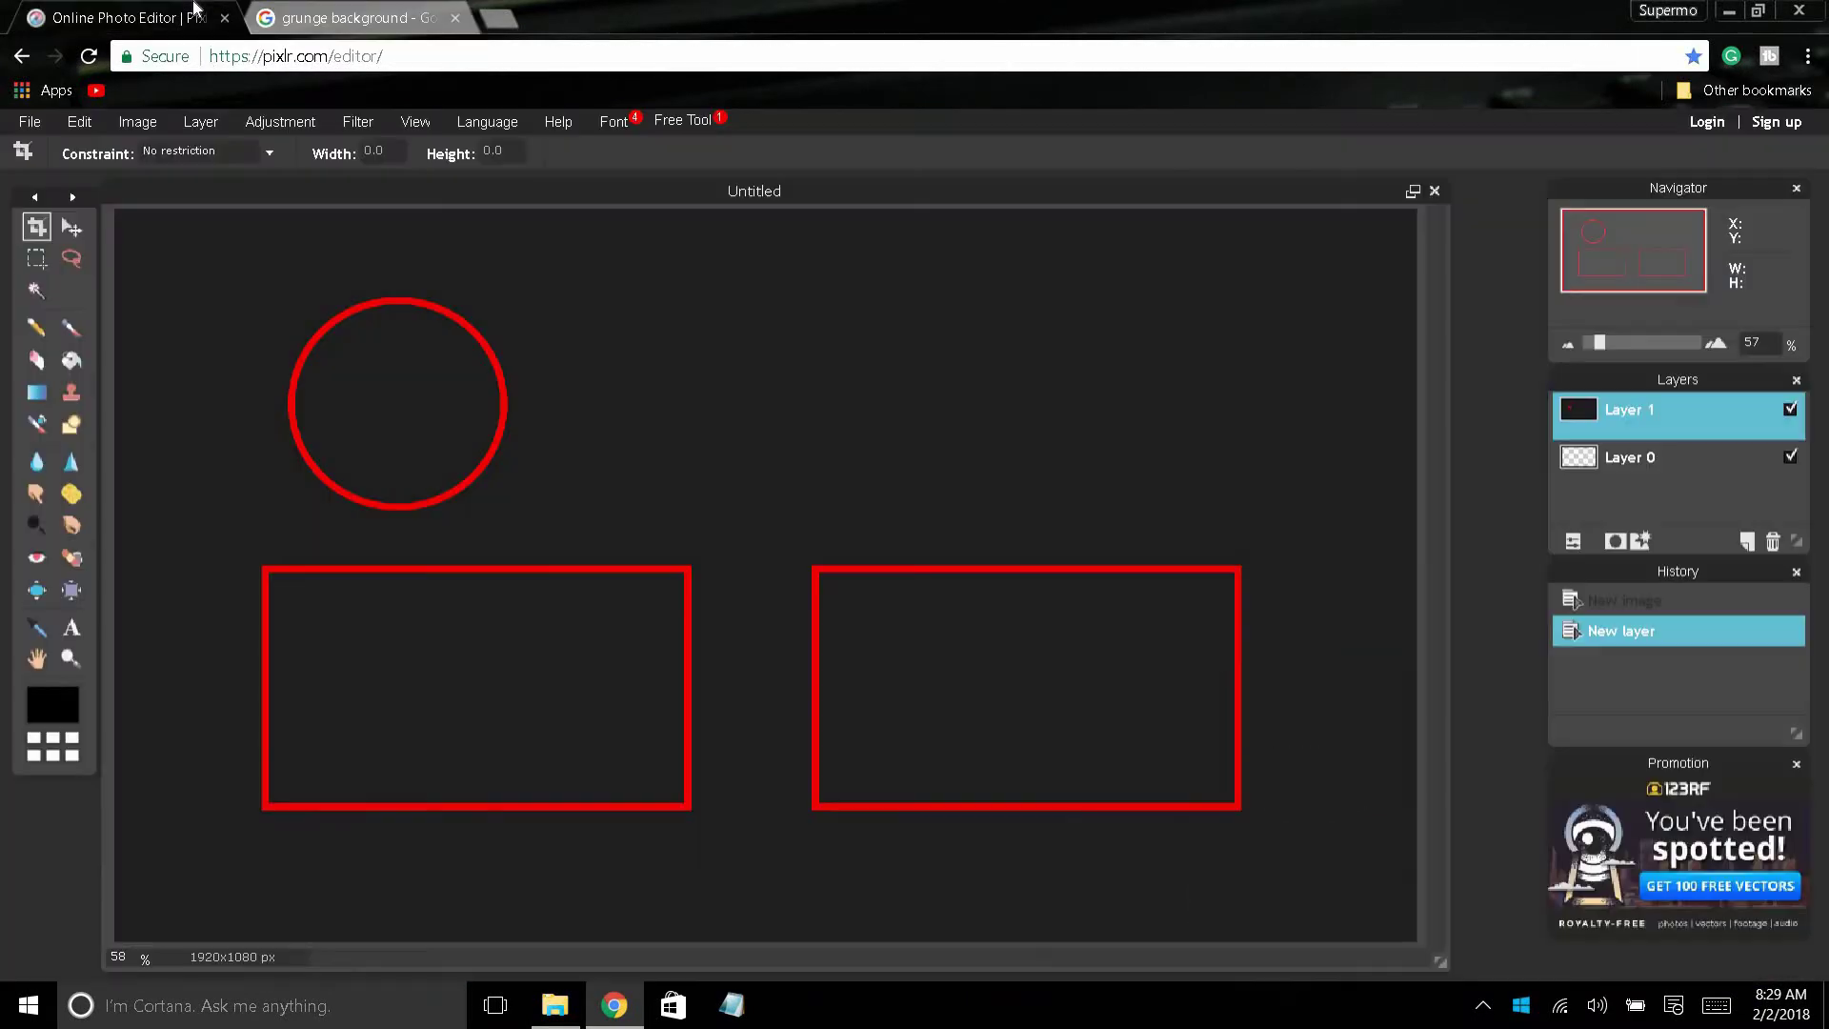
left_click(22, 122)
left_click(57, 174)
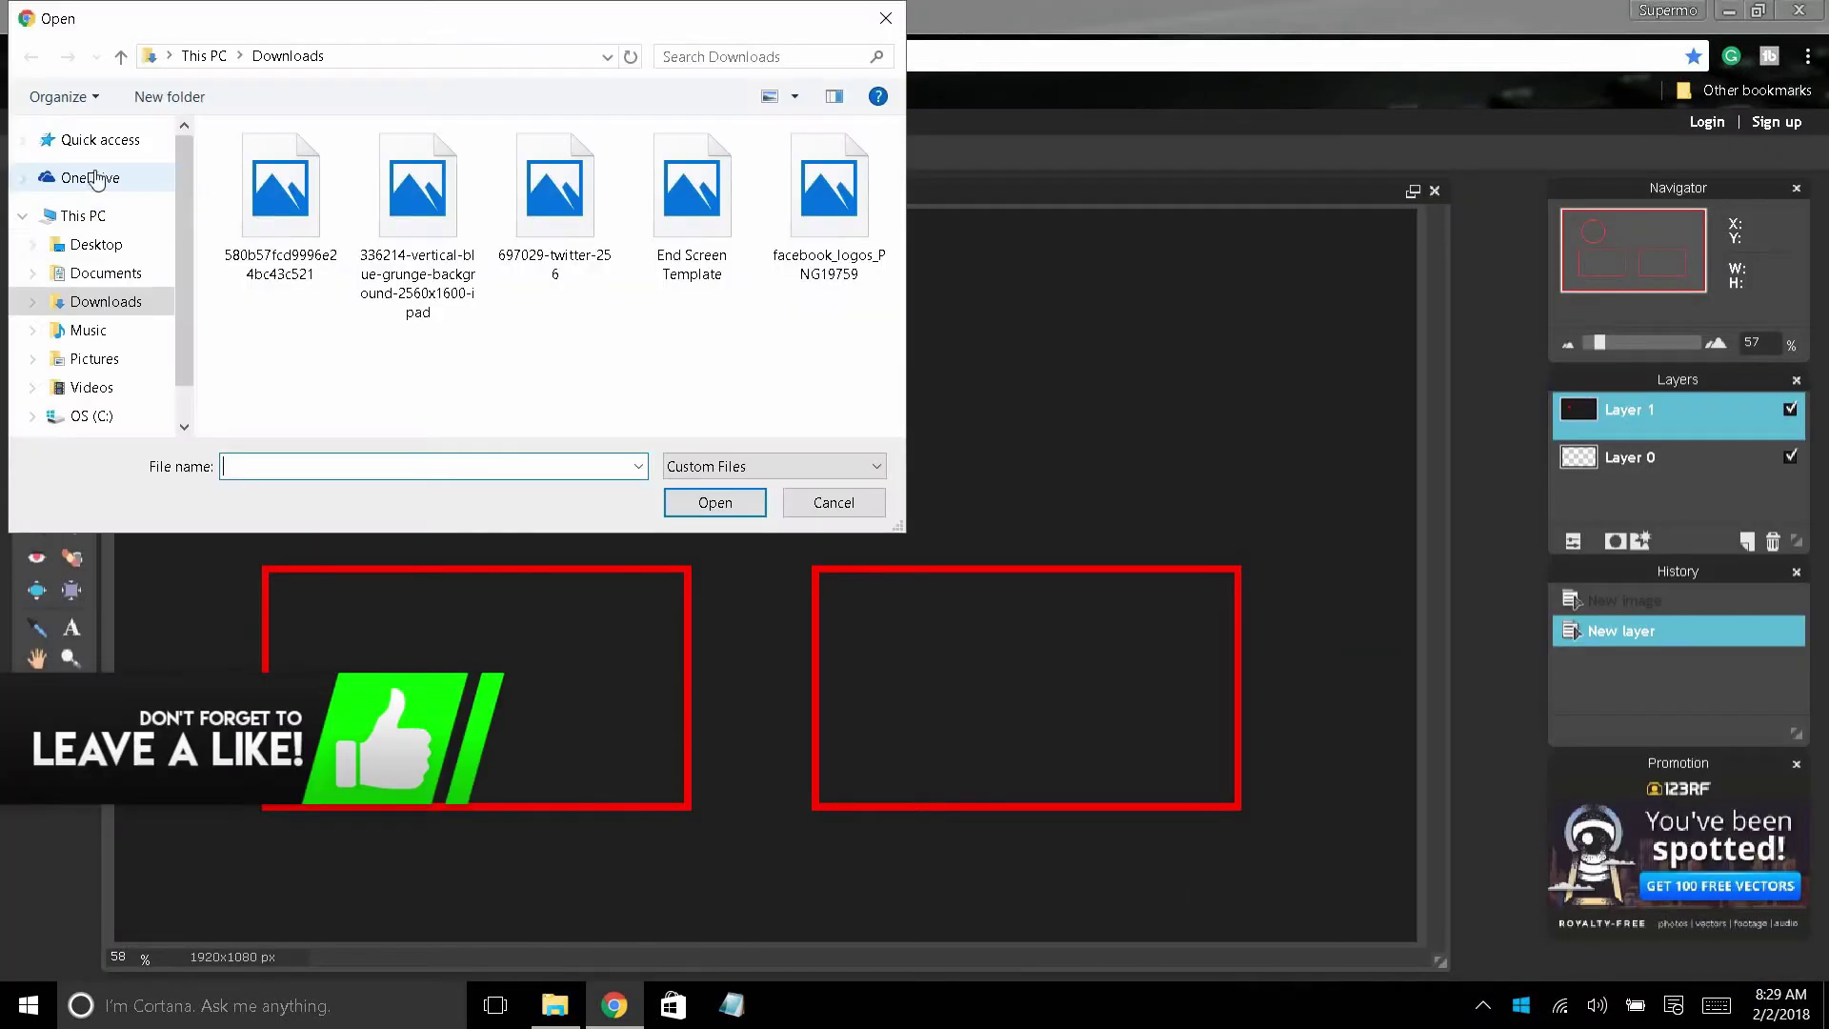
left_click(437, 264)
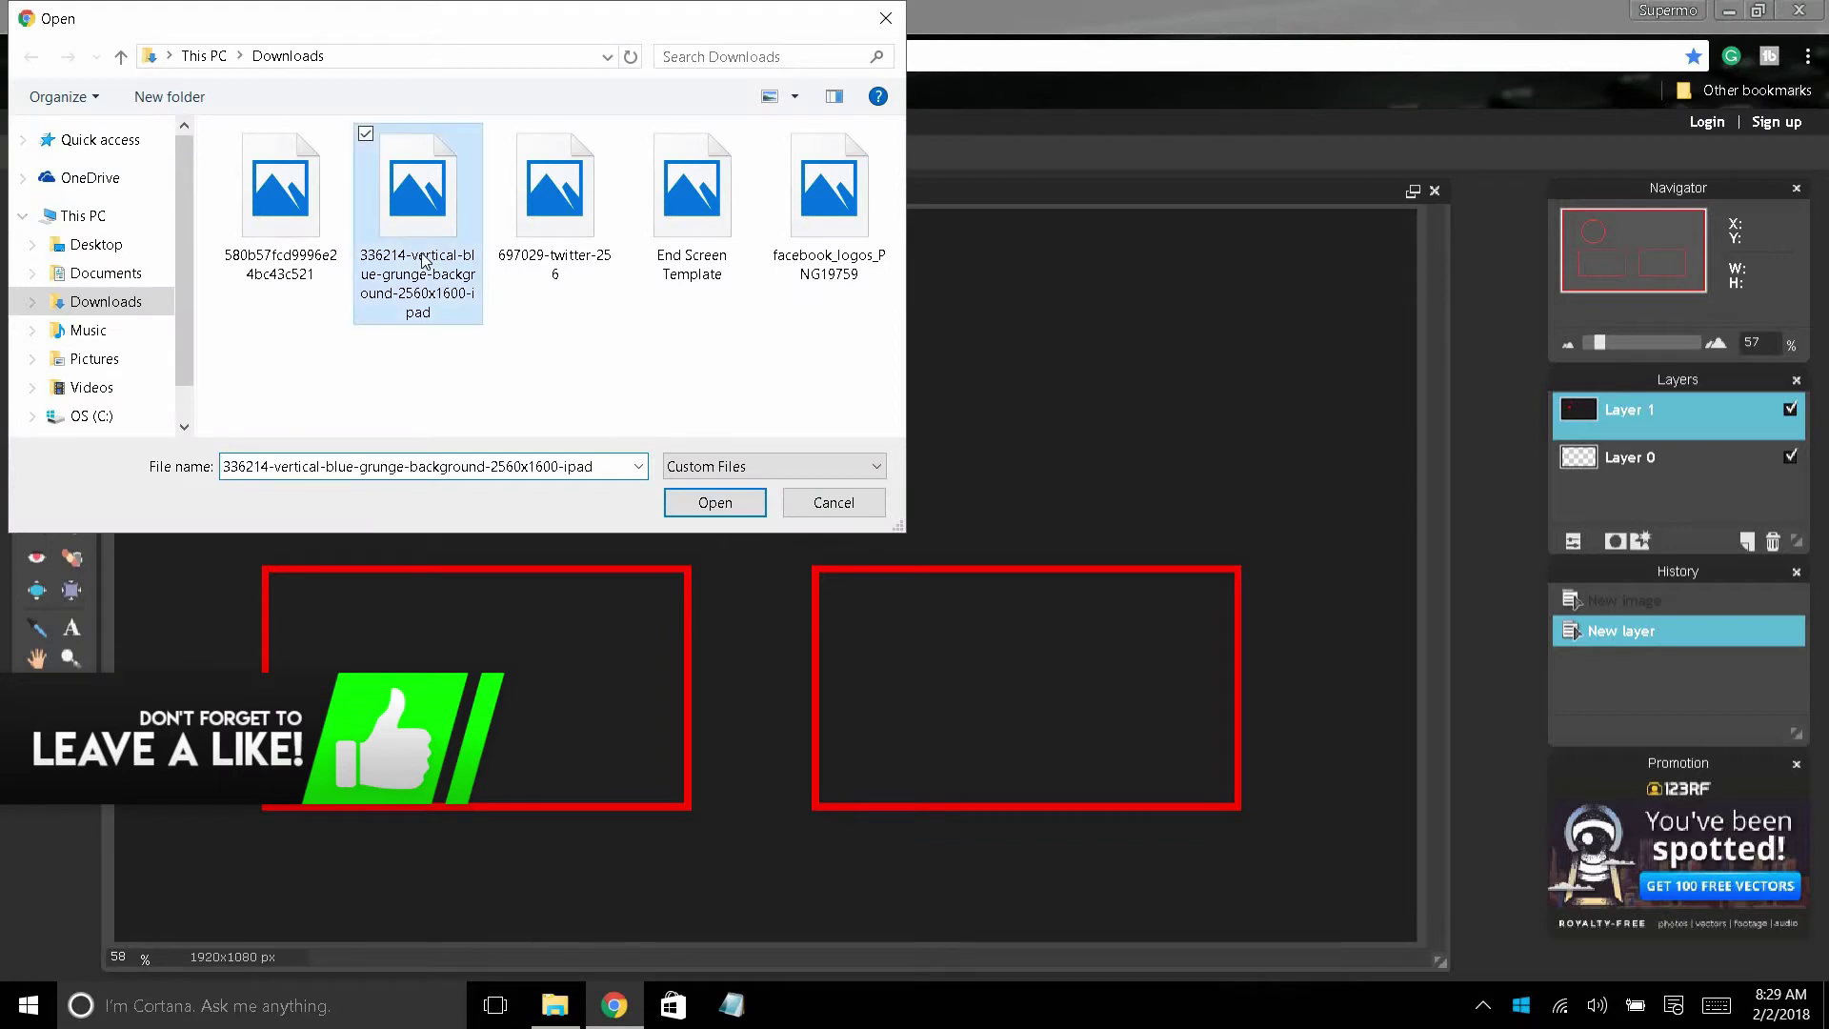
left_click(715, 503)
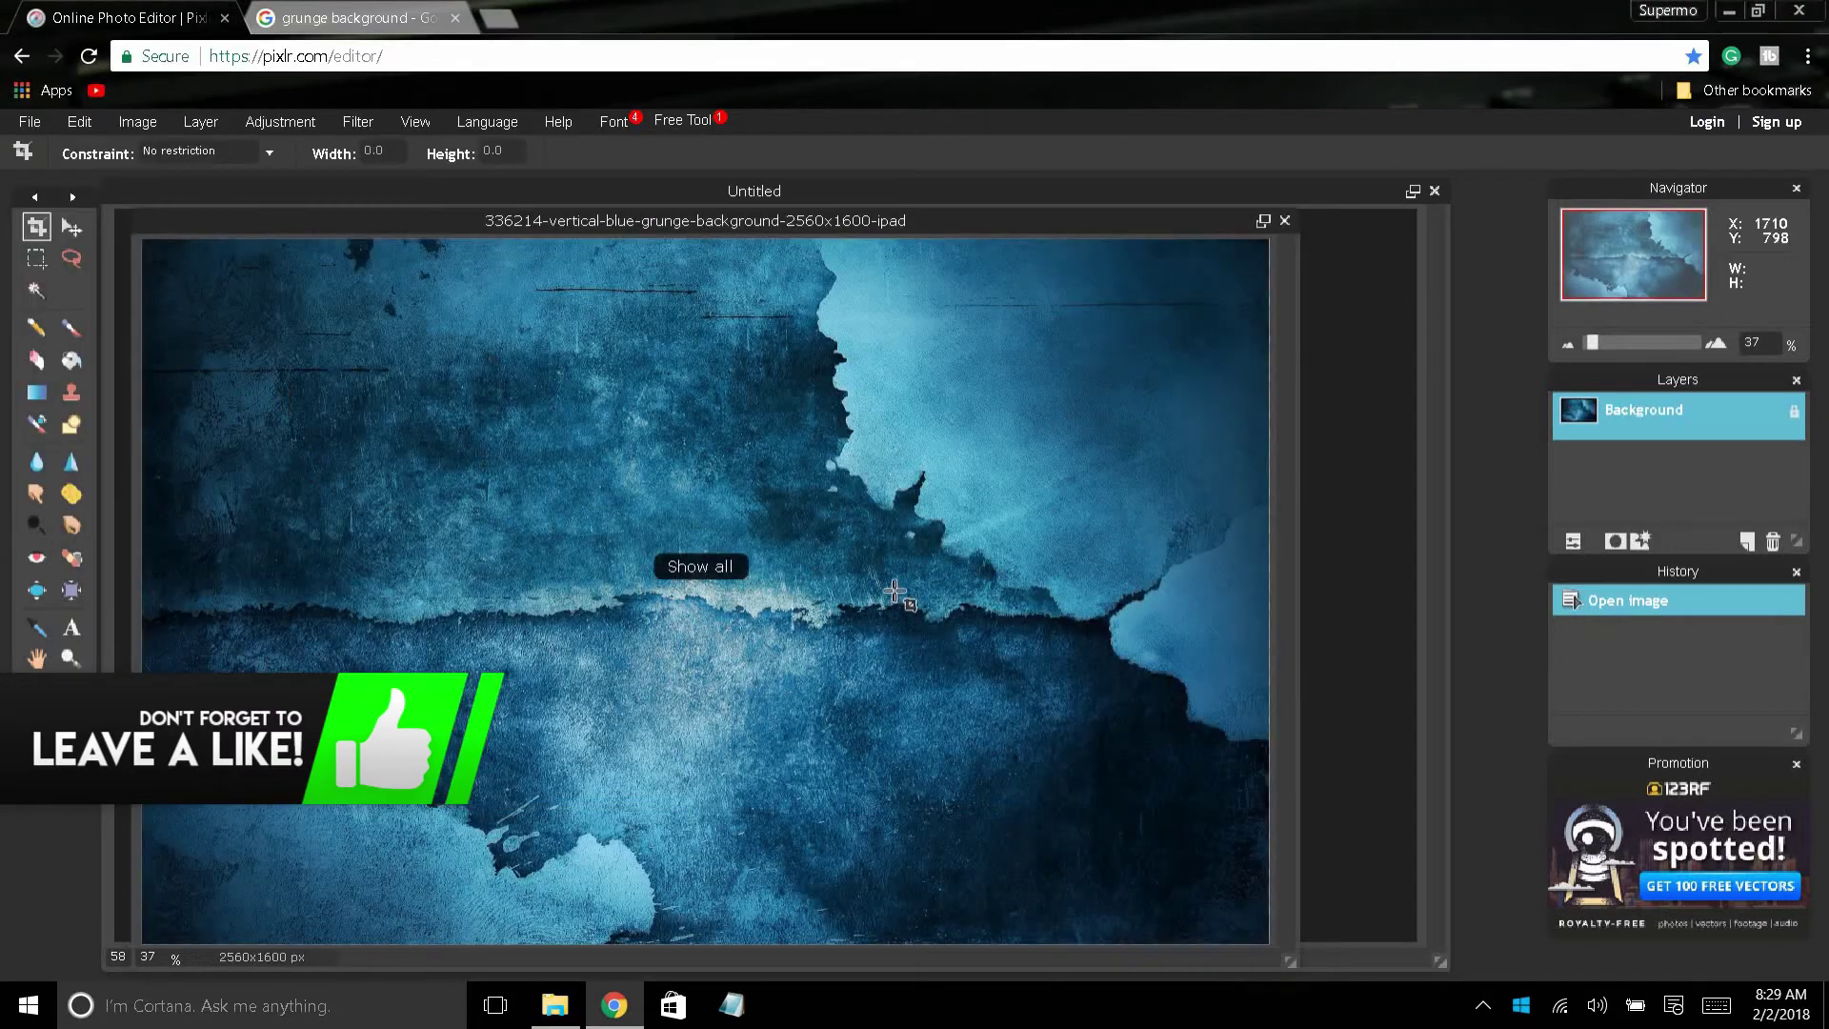
key("ctrl+a")
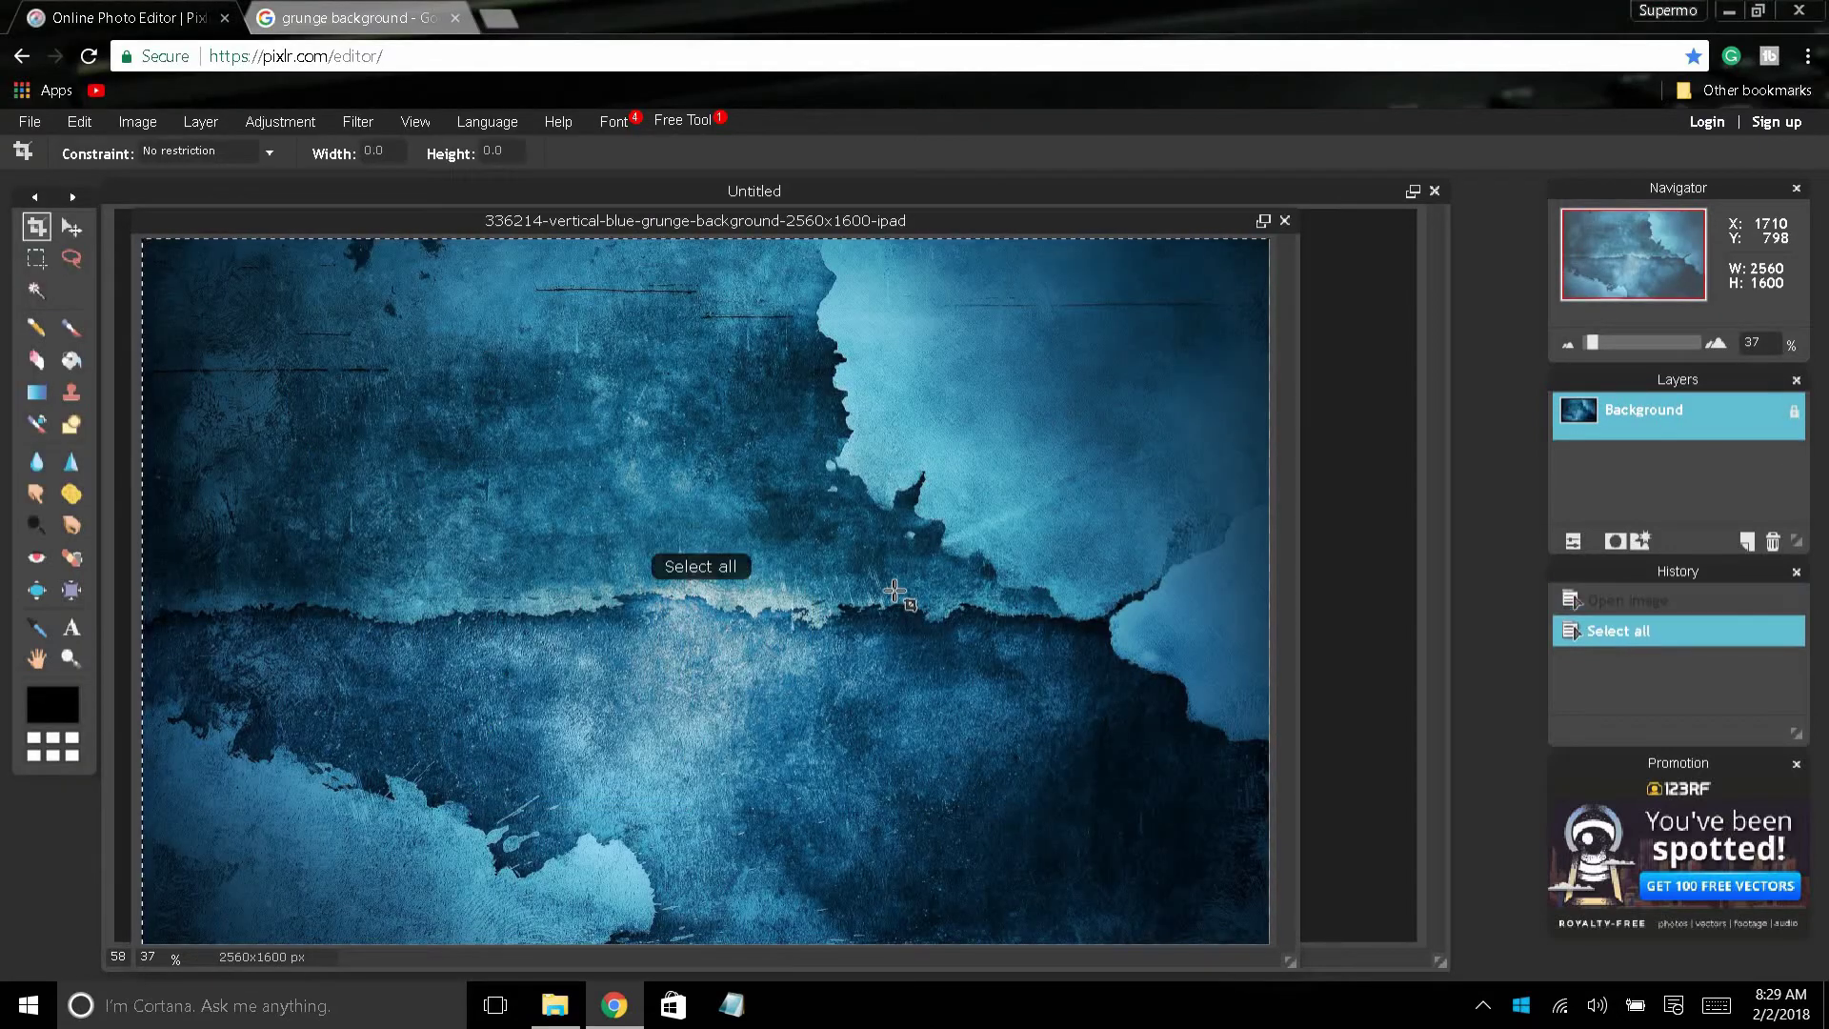
key("ctrl+c")
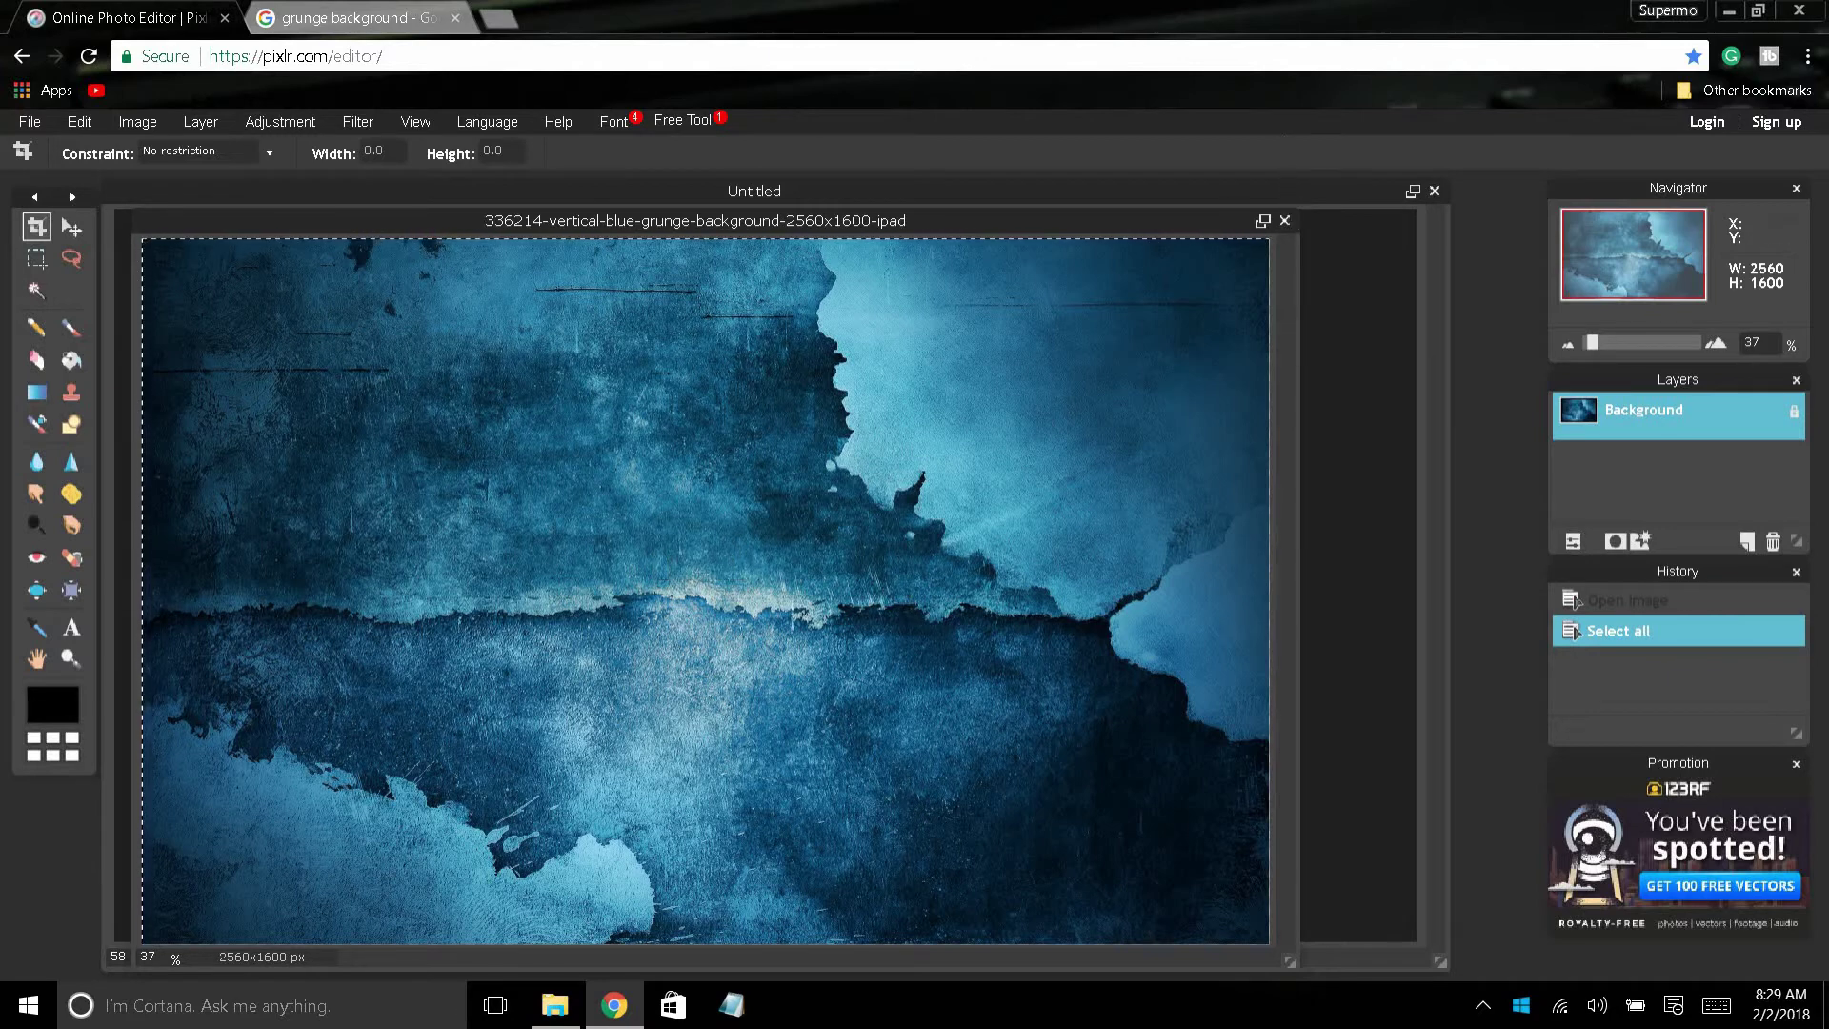
Close the grunge image without saving and paste it into Untitled as Layer 2
left_click(1284, 221)
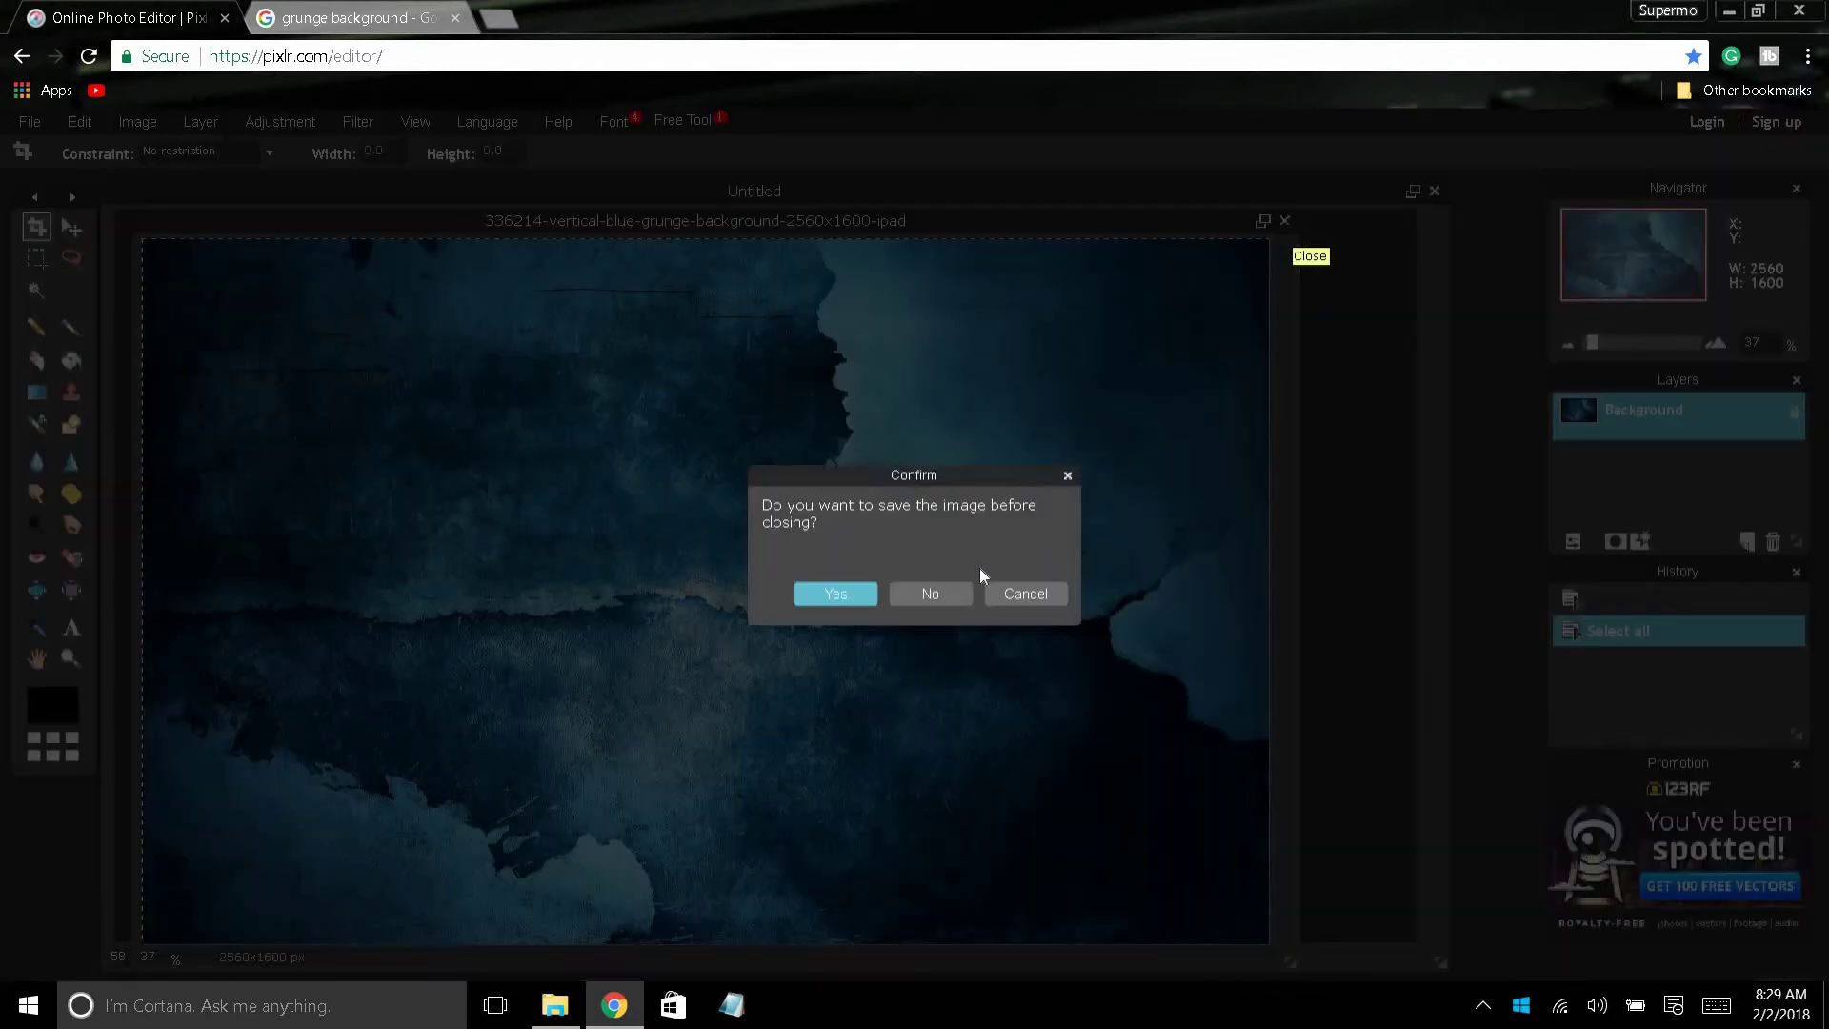
left_click(911, 592)
key("ctrl+v")
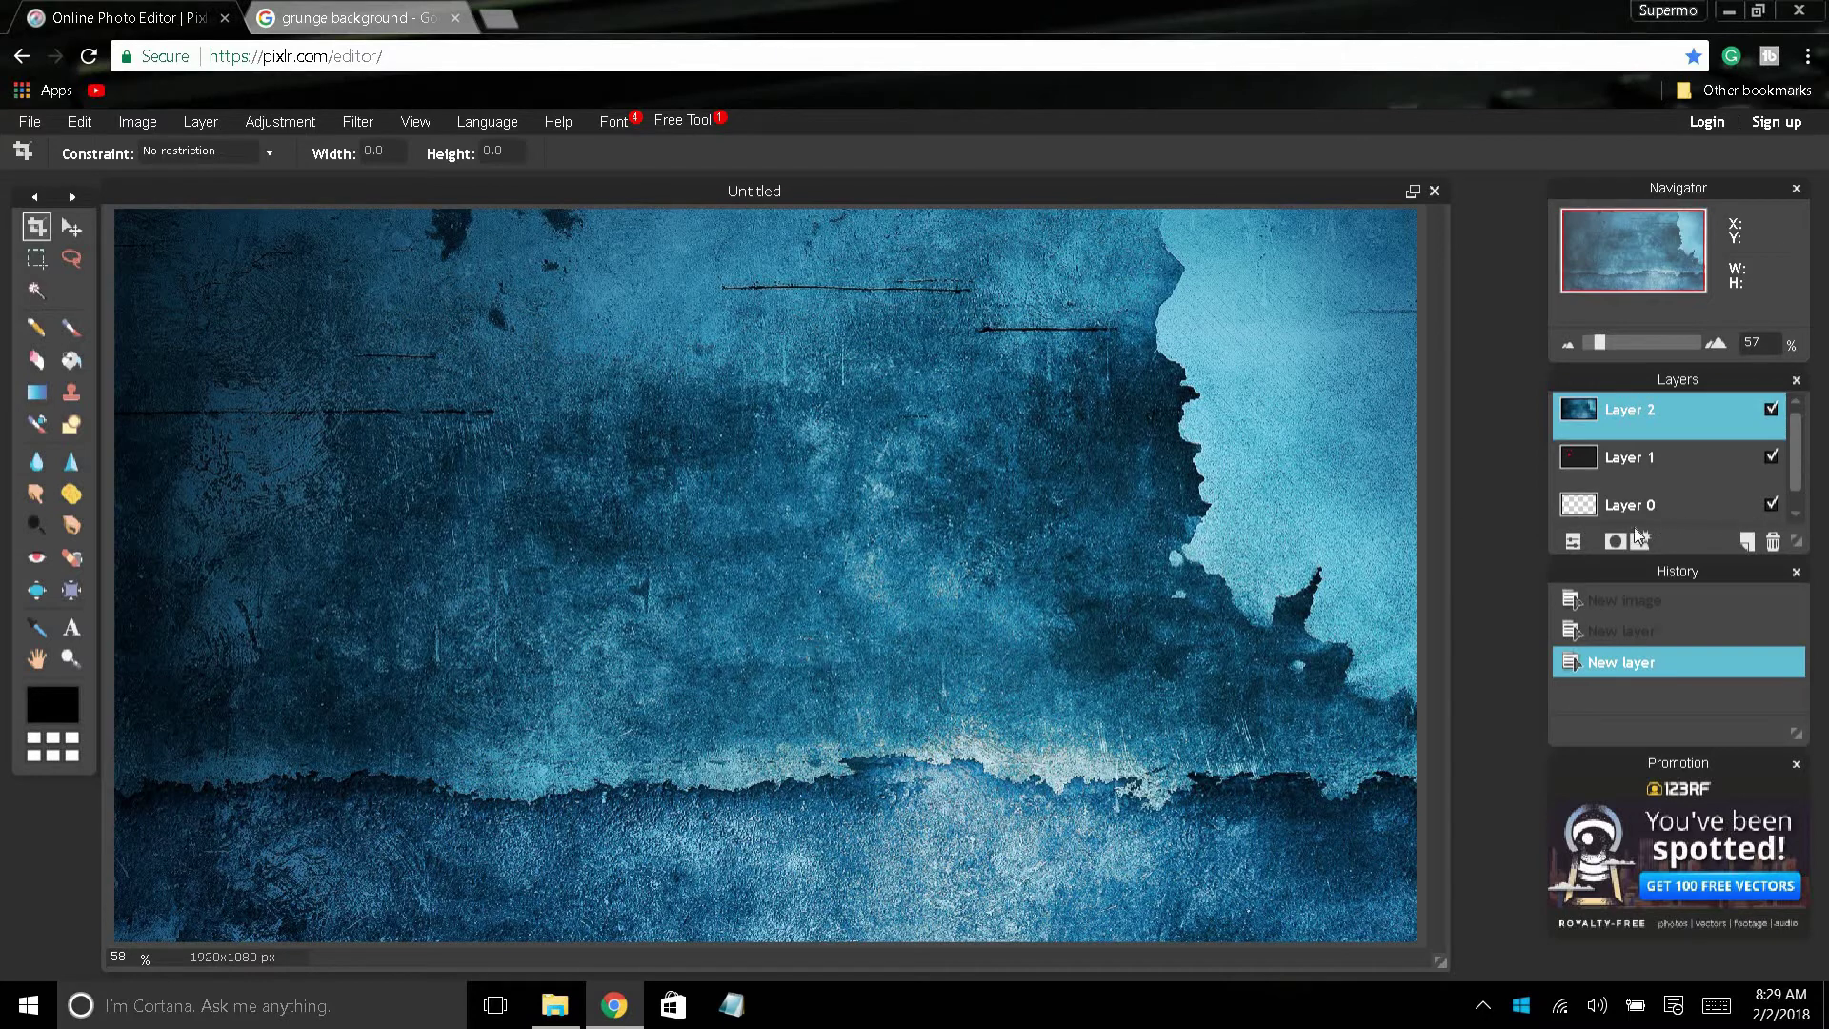
Set Layer 2's opacity to 50 so the template shapes show through
left_click(1574, 541)
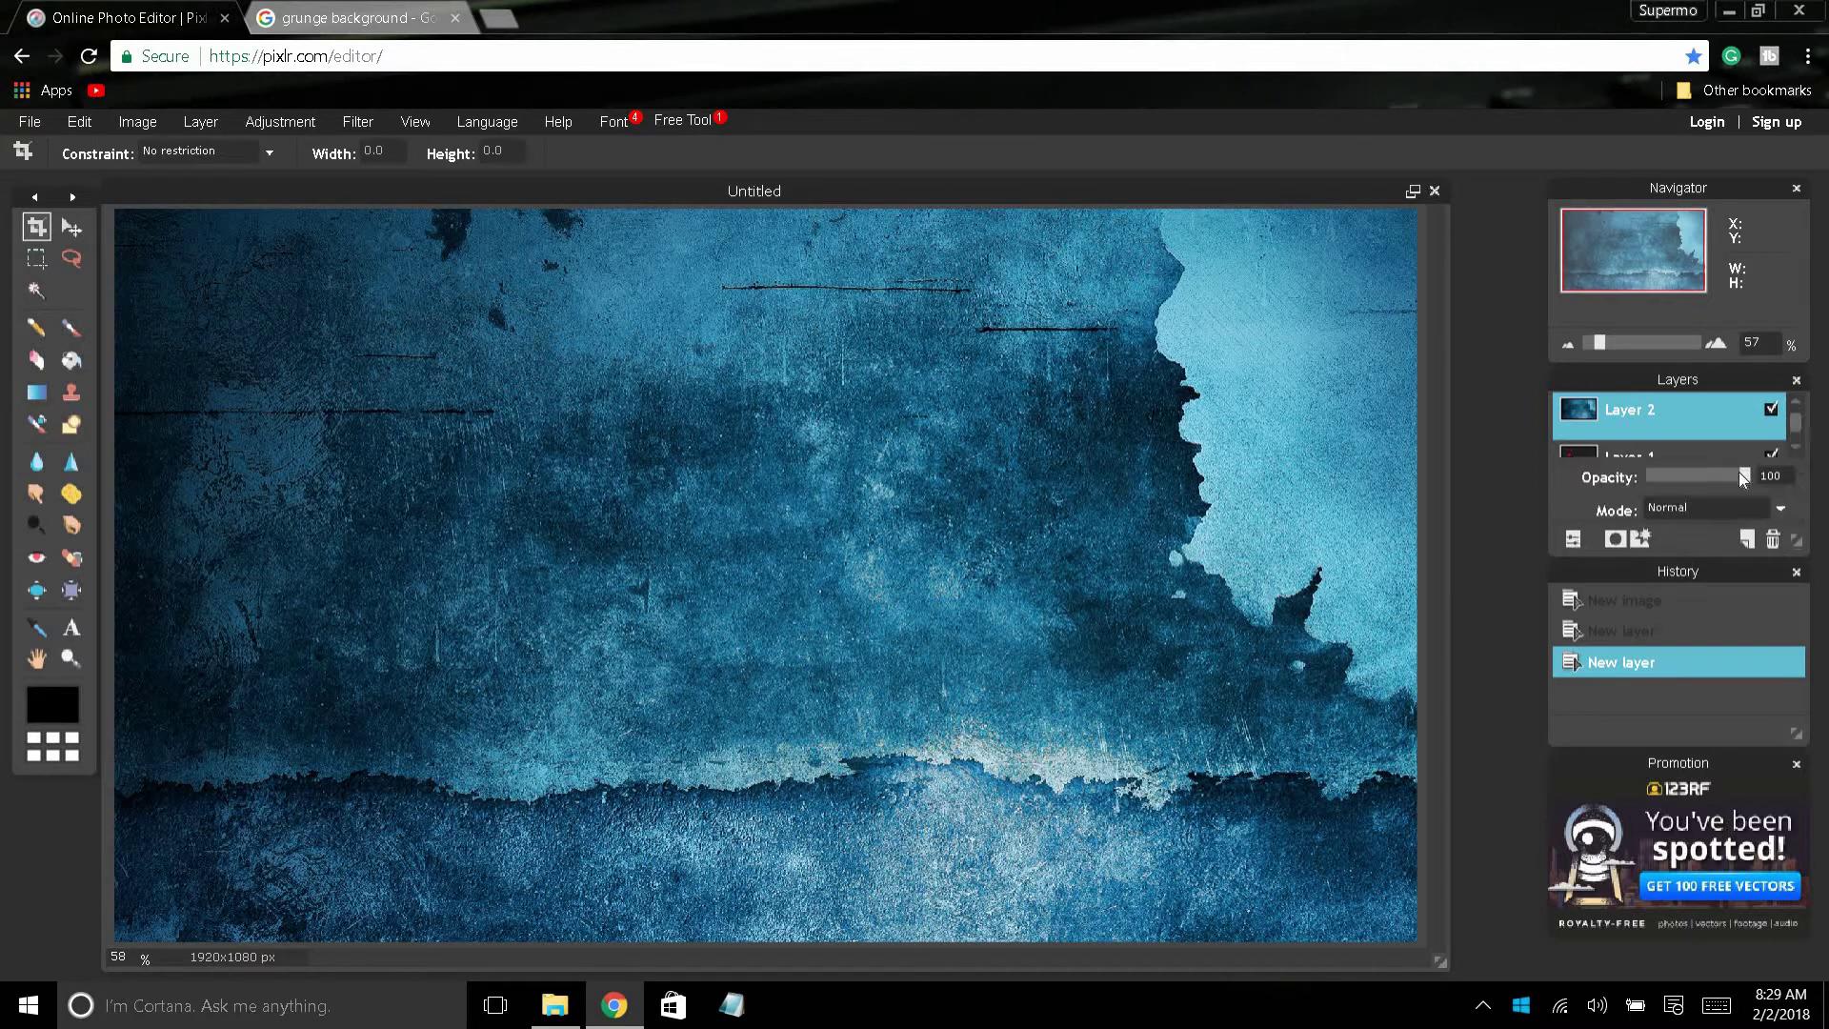
left_click_drag(1744, 474, 1695, 477)
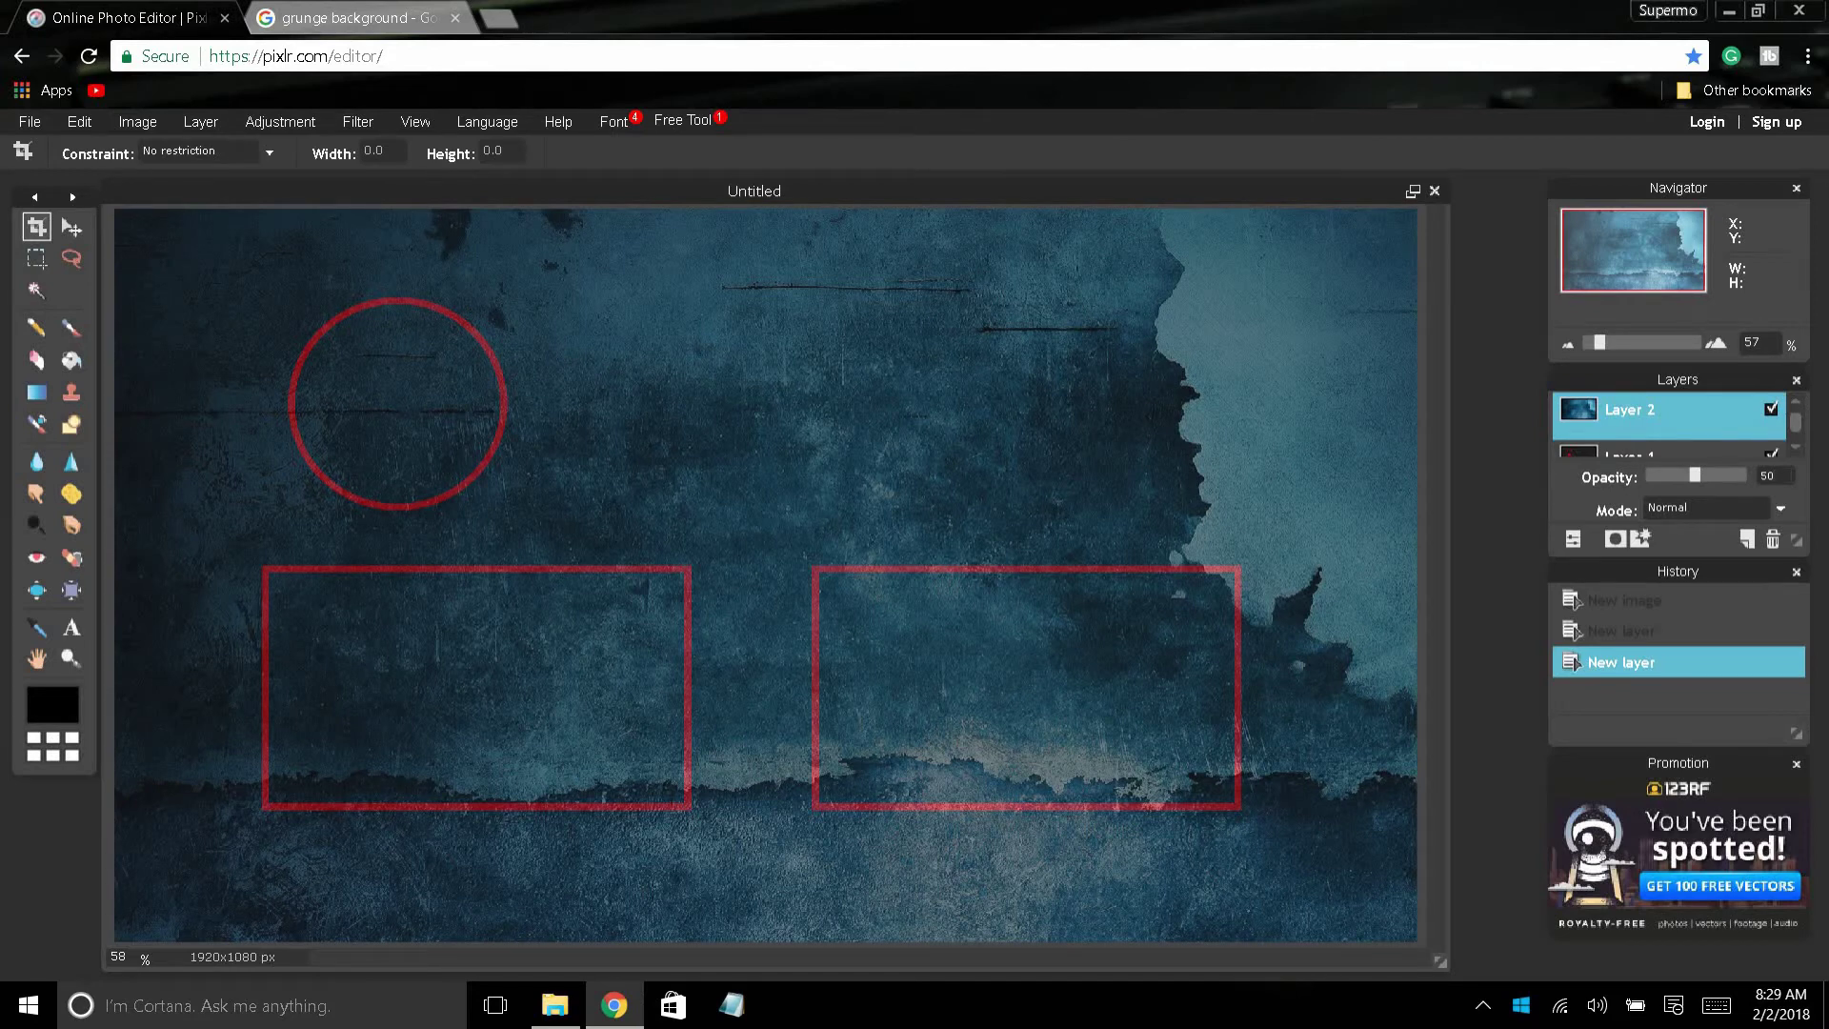
mouse_move(1695, 476)
left_mouse_down()
mouse_move(1643, 476)
mouse_move(1744, 475)
mouse_move(1644, 475)
mouse_move(1689, 476)
left_mouse_up()
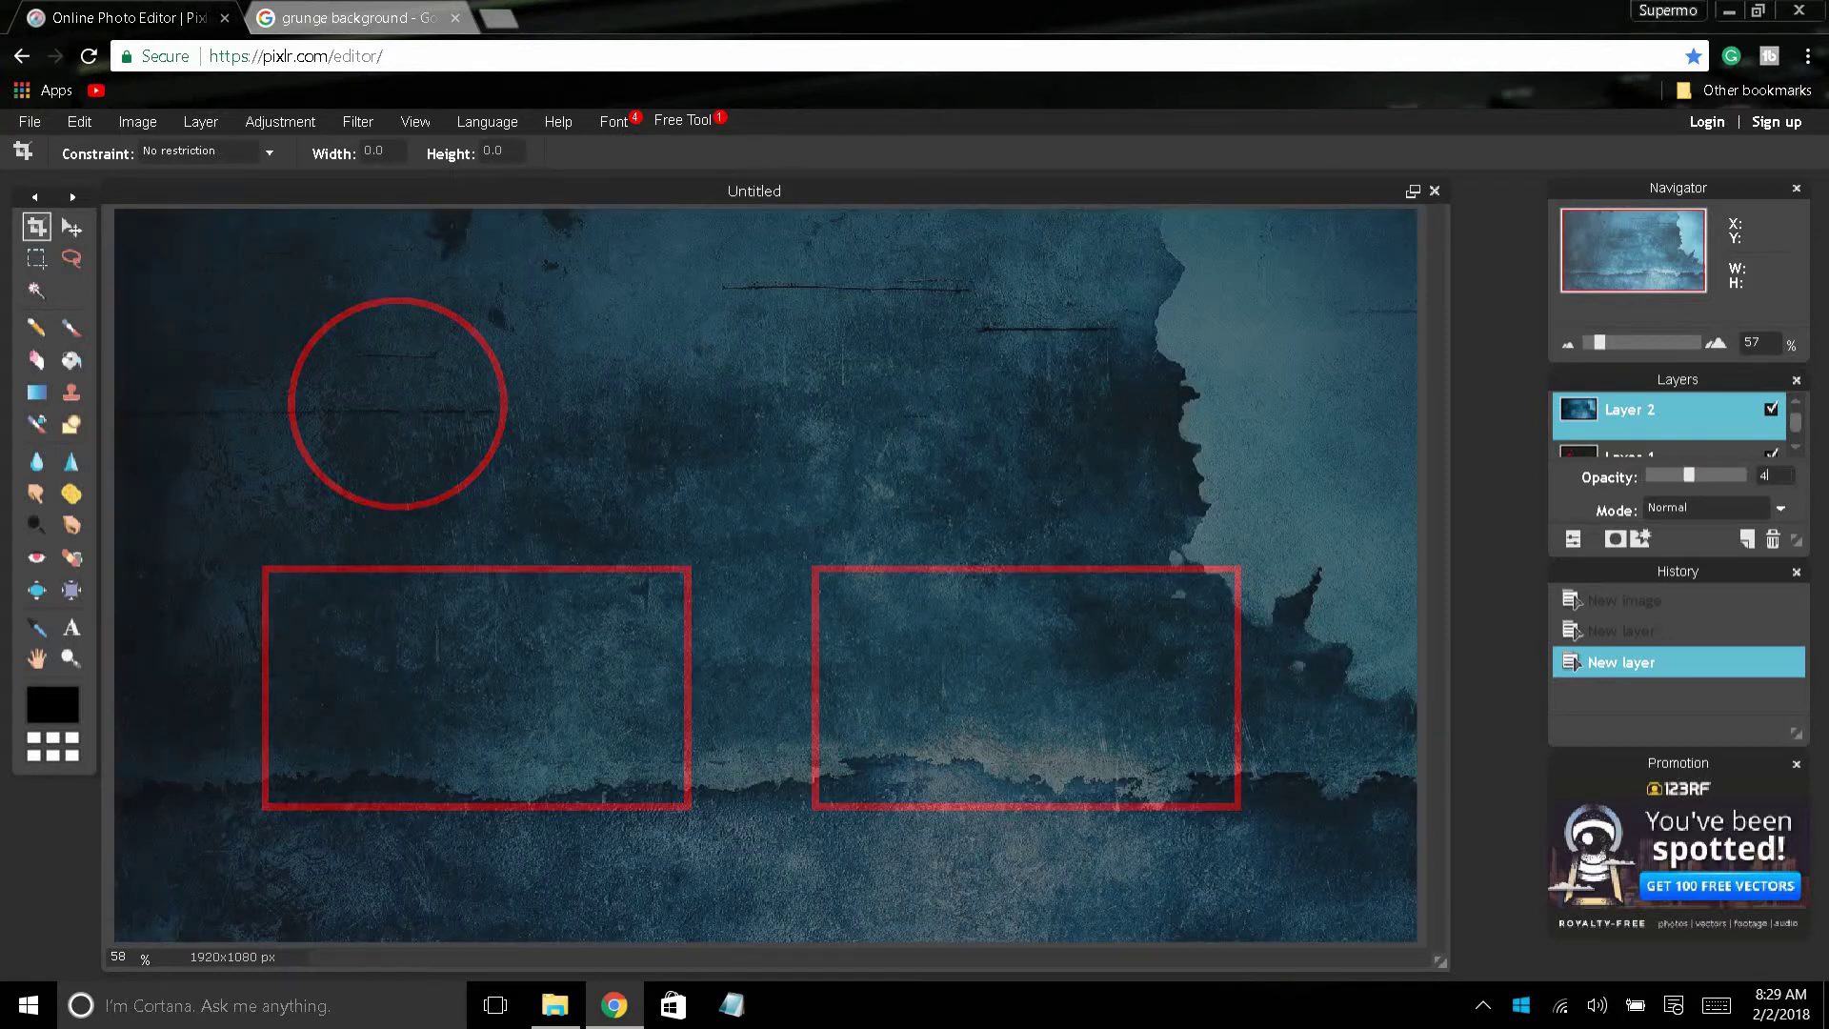
type("0")
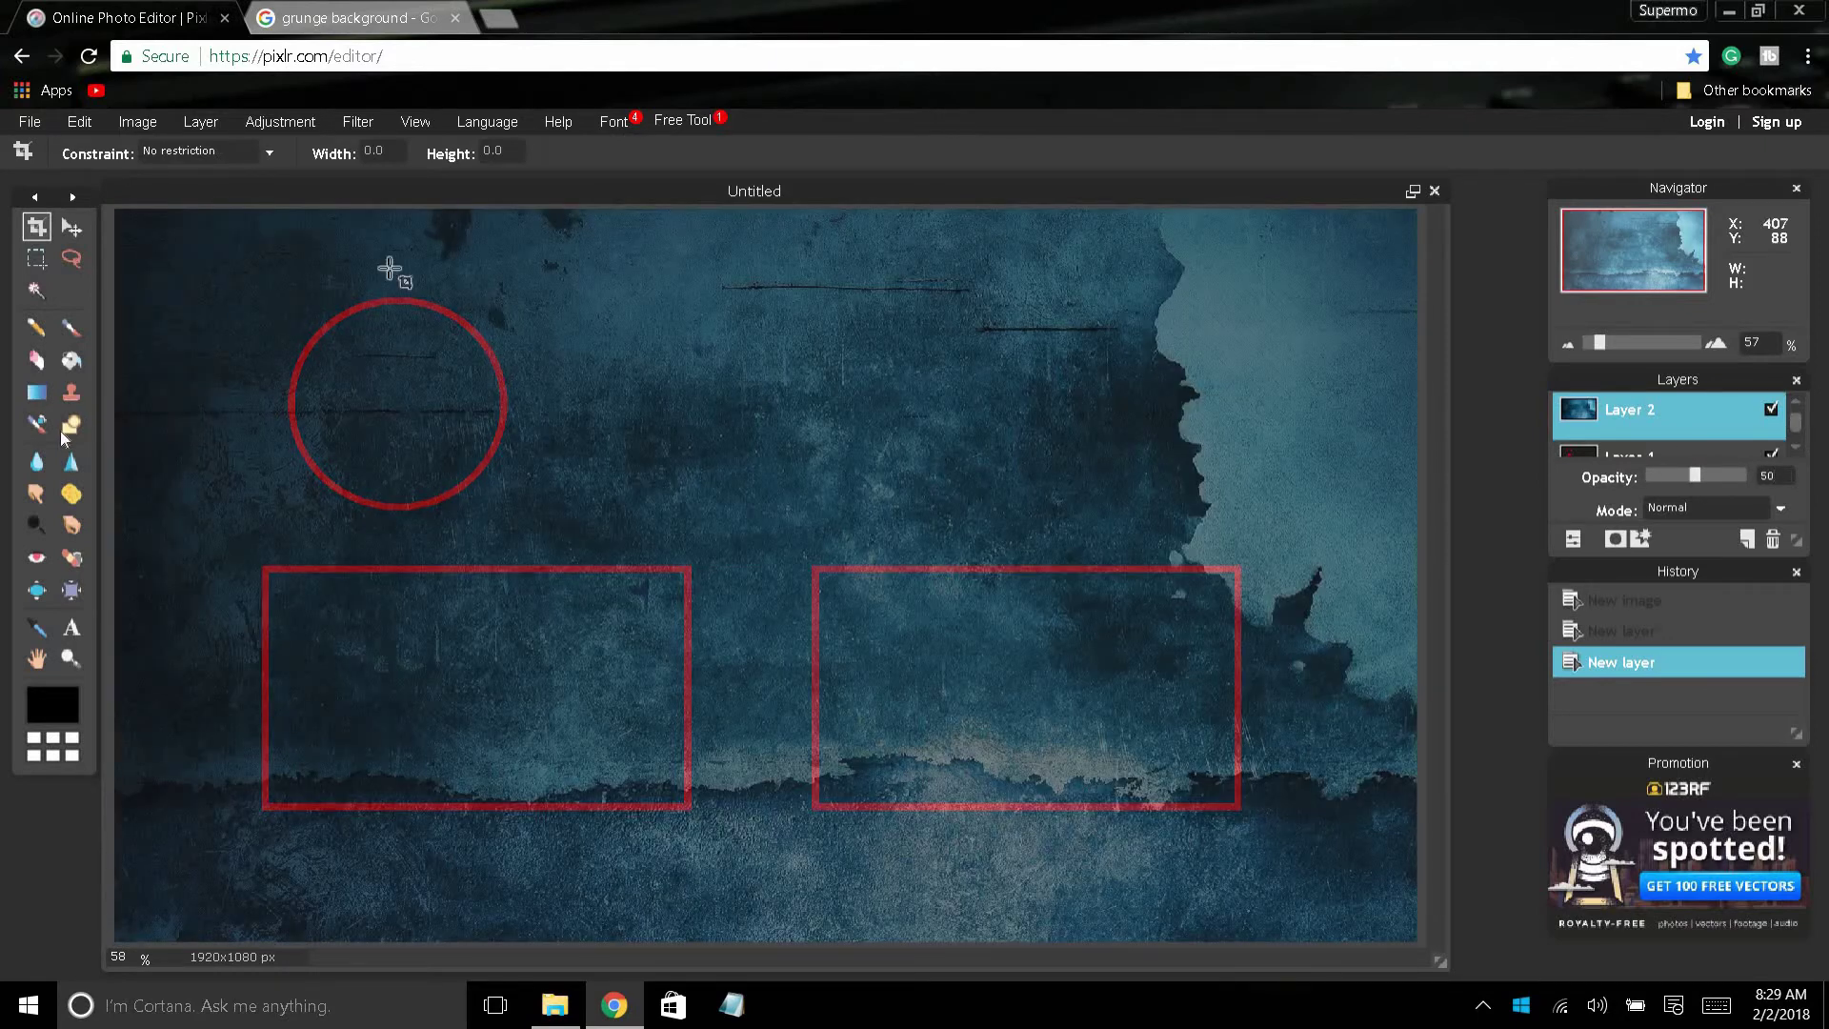
Add an empty Layer 3 and set the Shape tool to draw unfilled ellipses
left_click(70, 239)
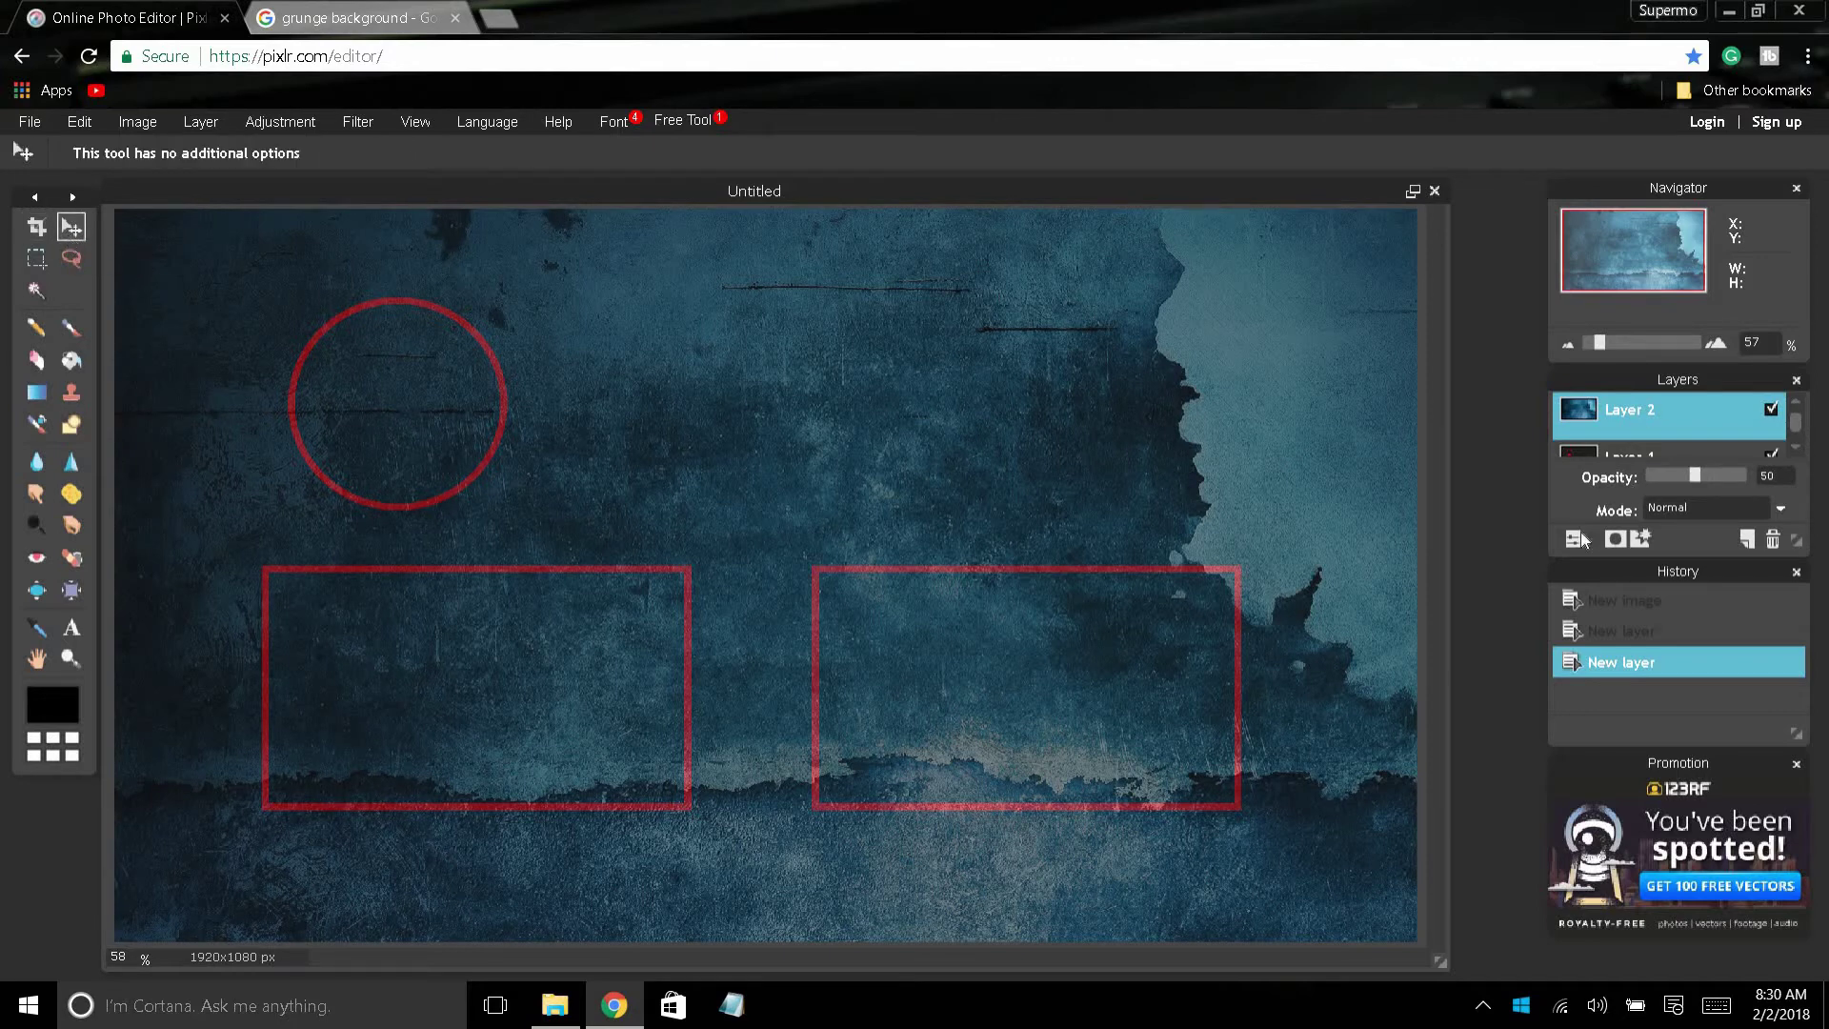
left_click(1747, 539)
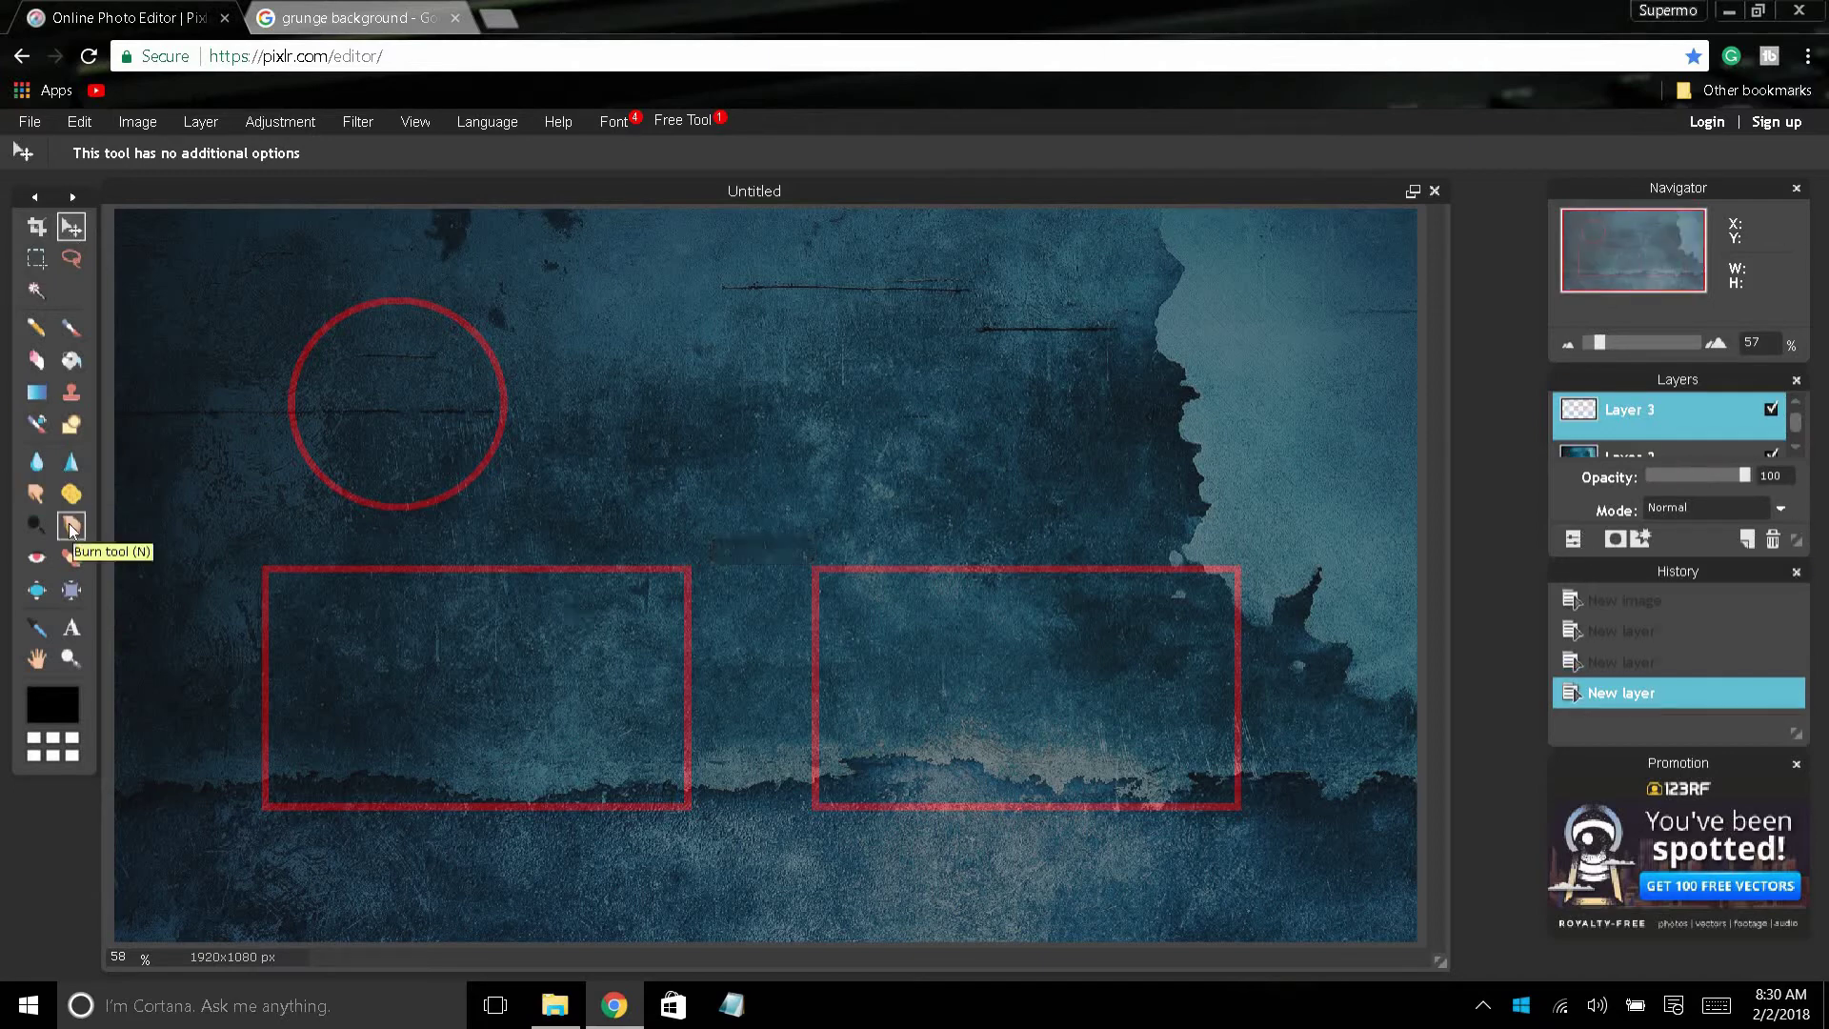
left_click(65, 425)
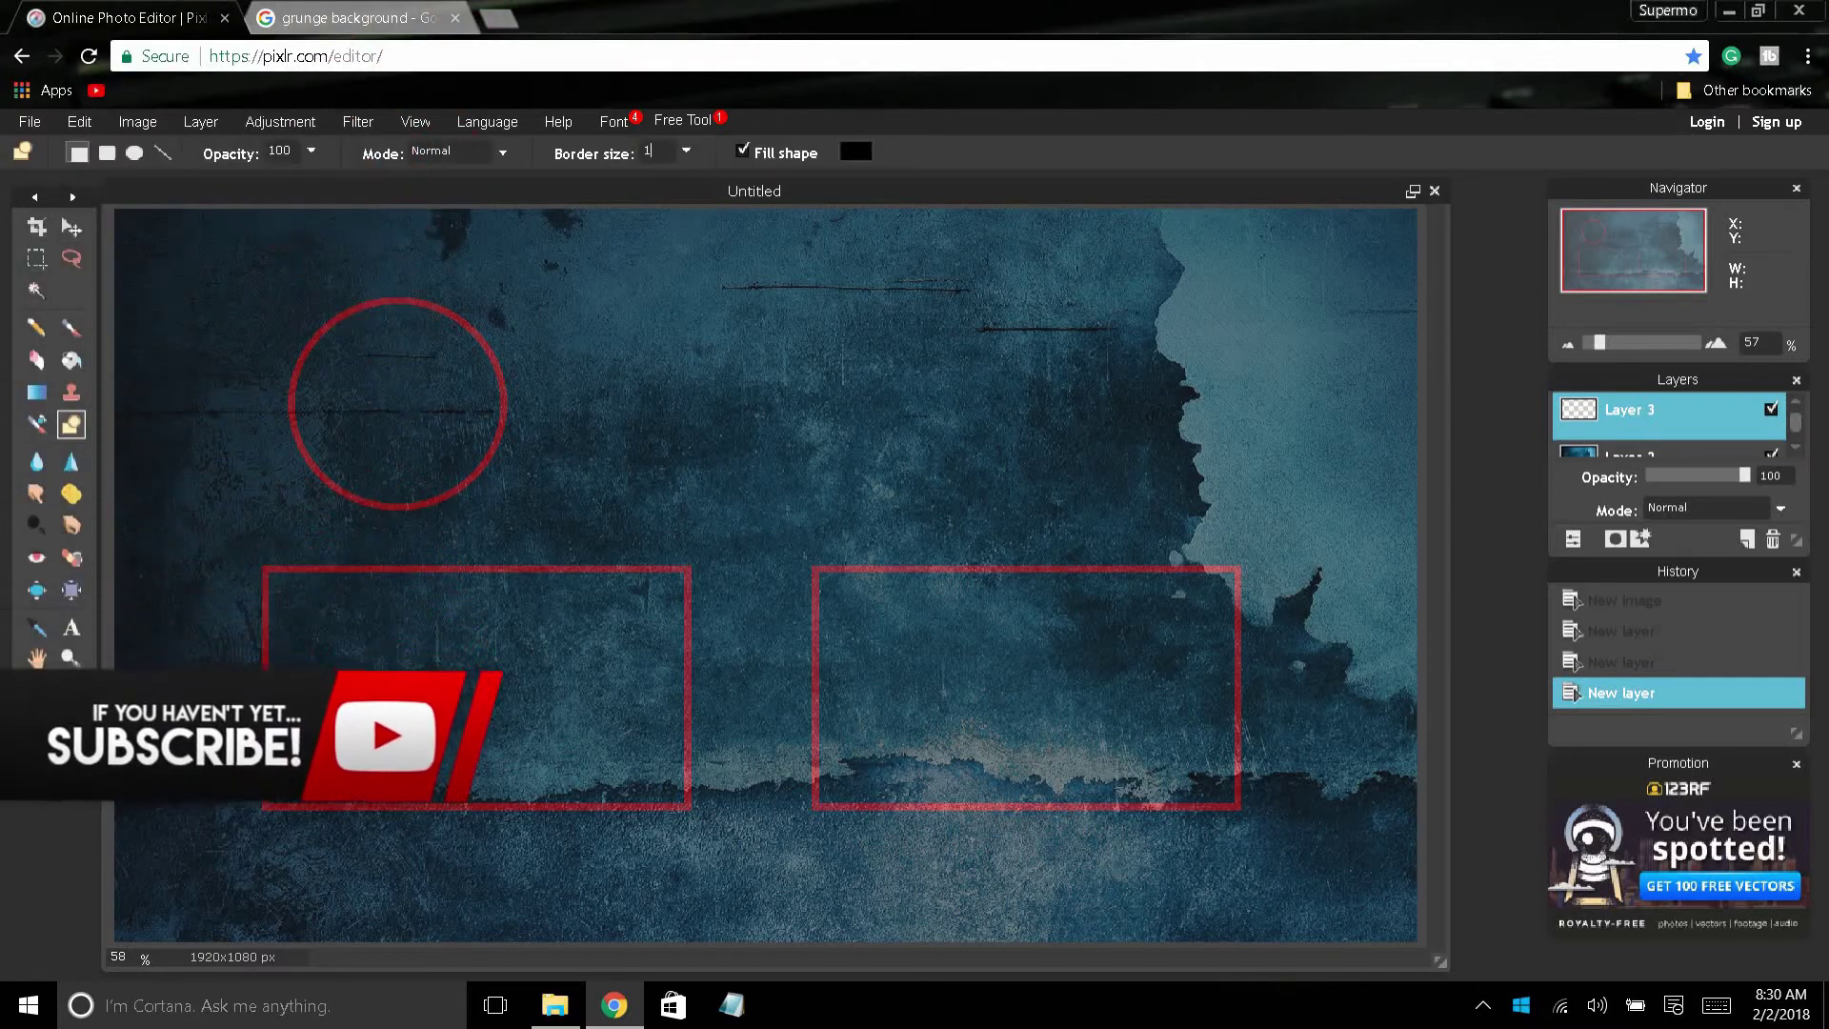
type("5")
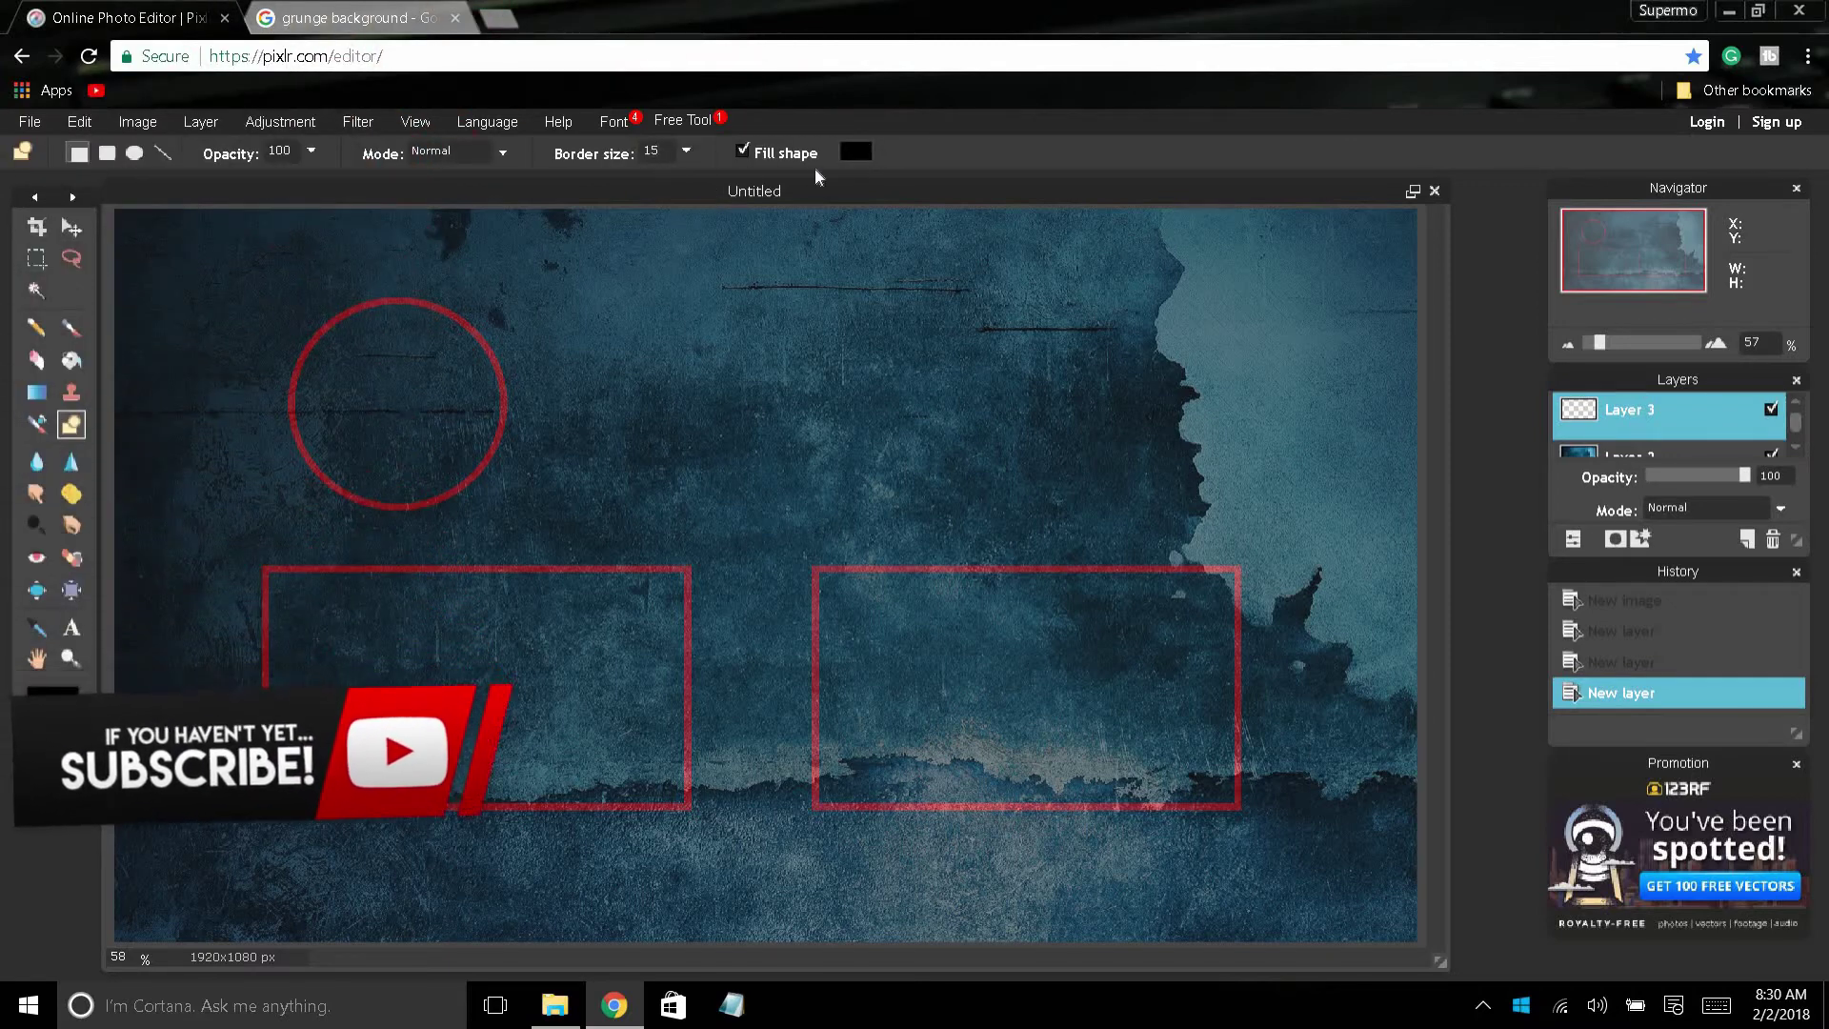
left_click(743, 151)
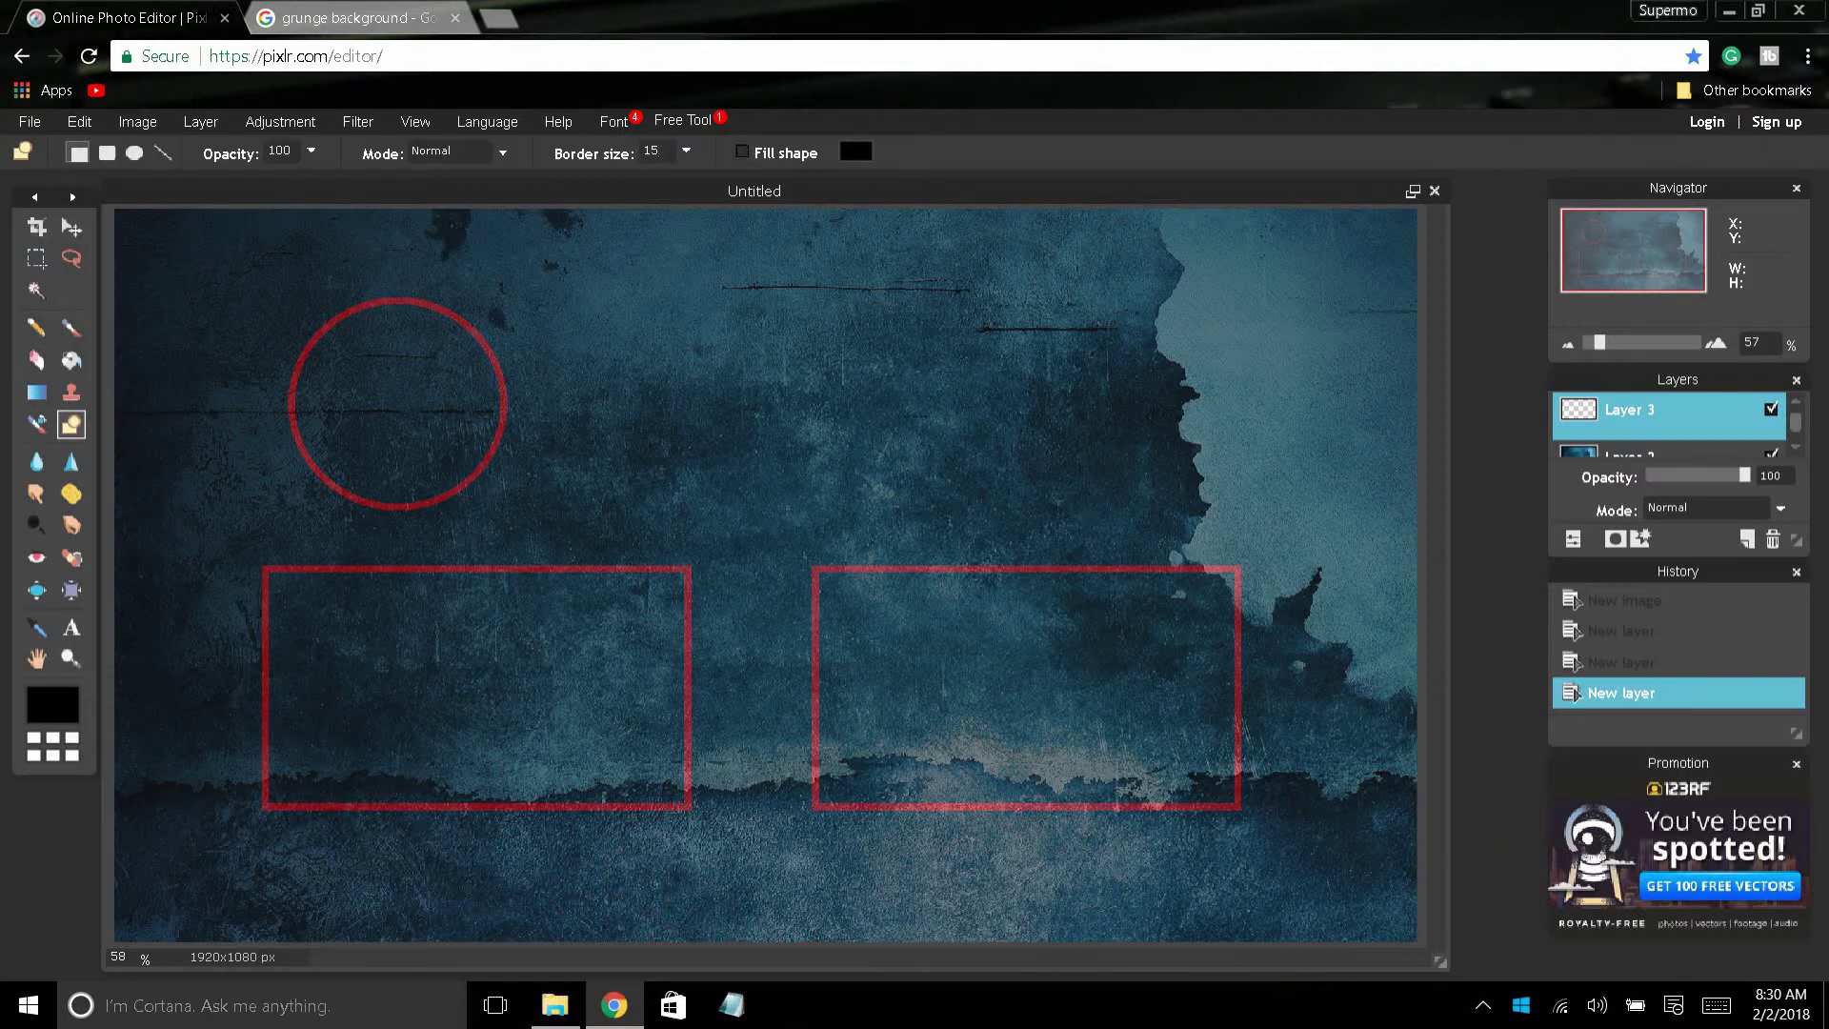
left_click(135, 154)
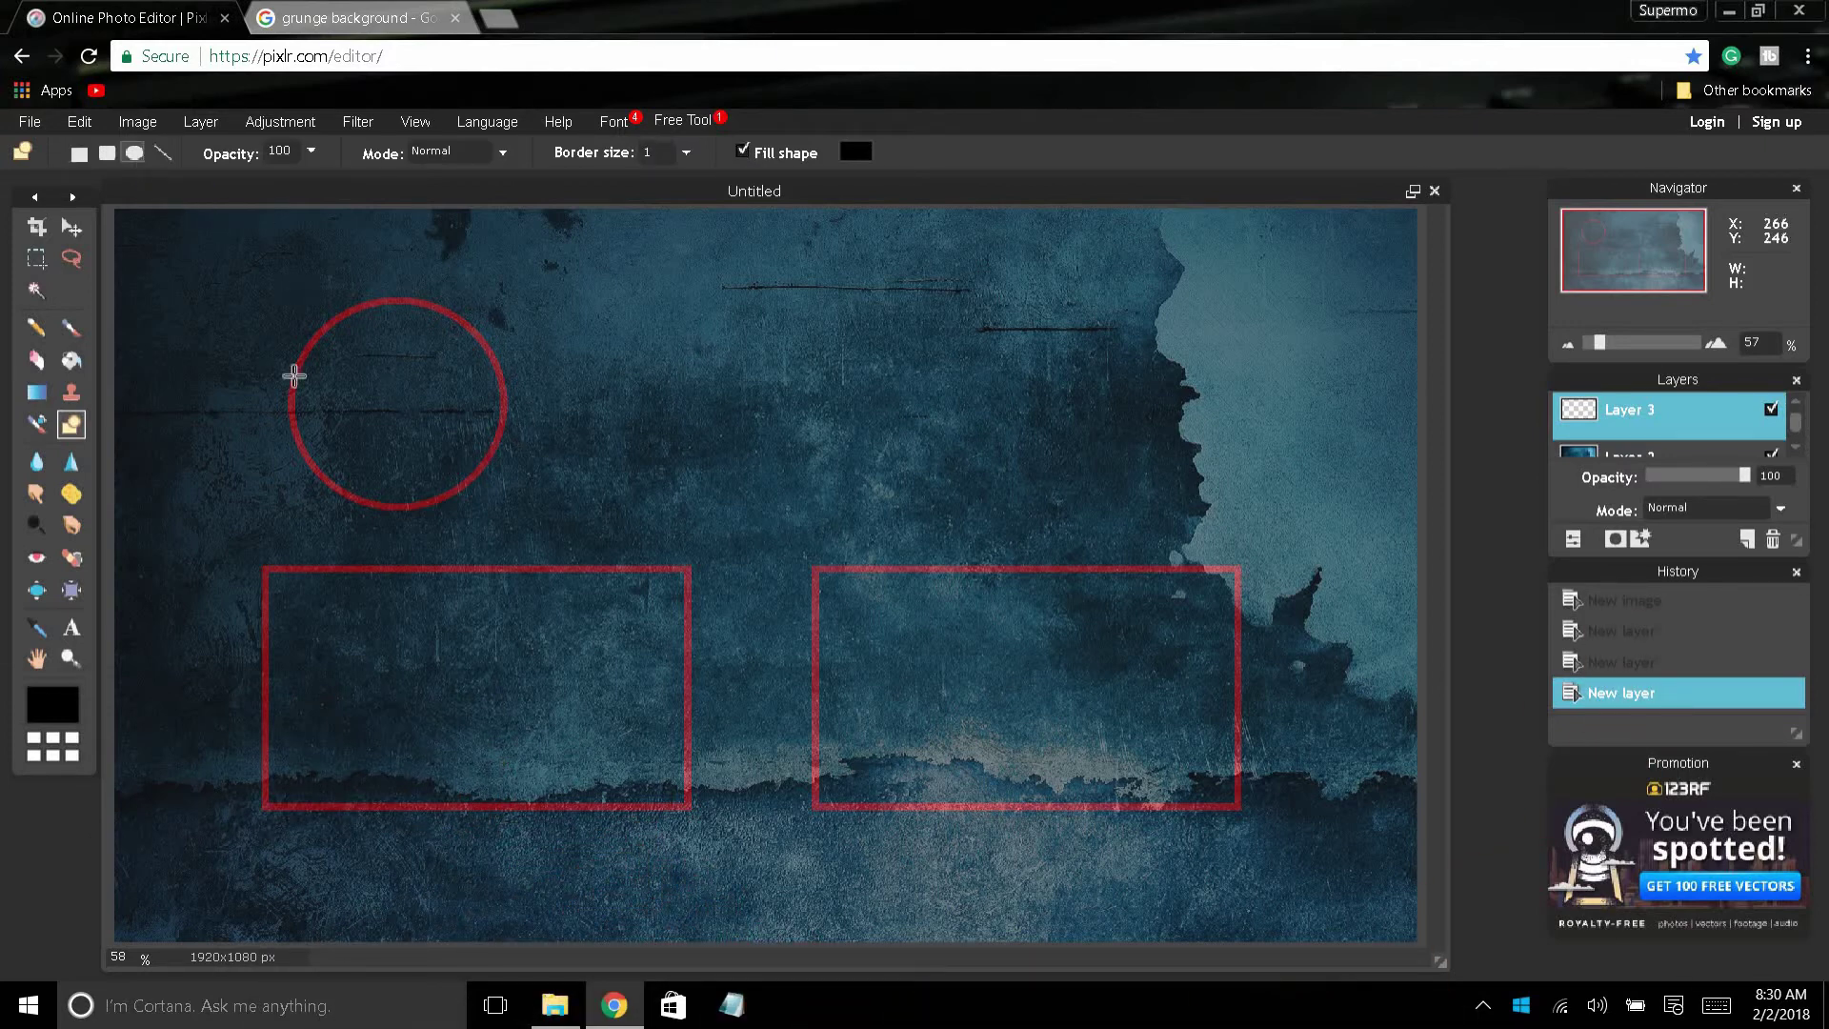
Set the main colour to white and drag a circle over the red circle guide
left_click(67, 722)
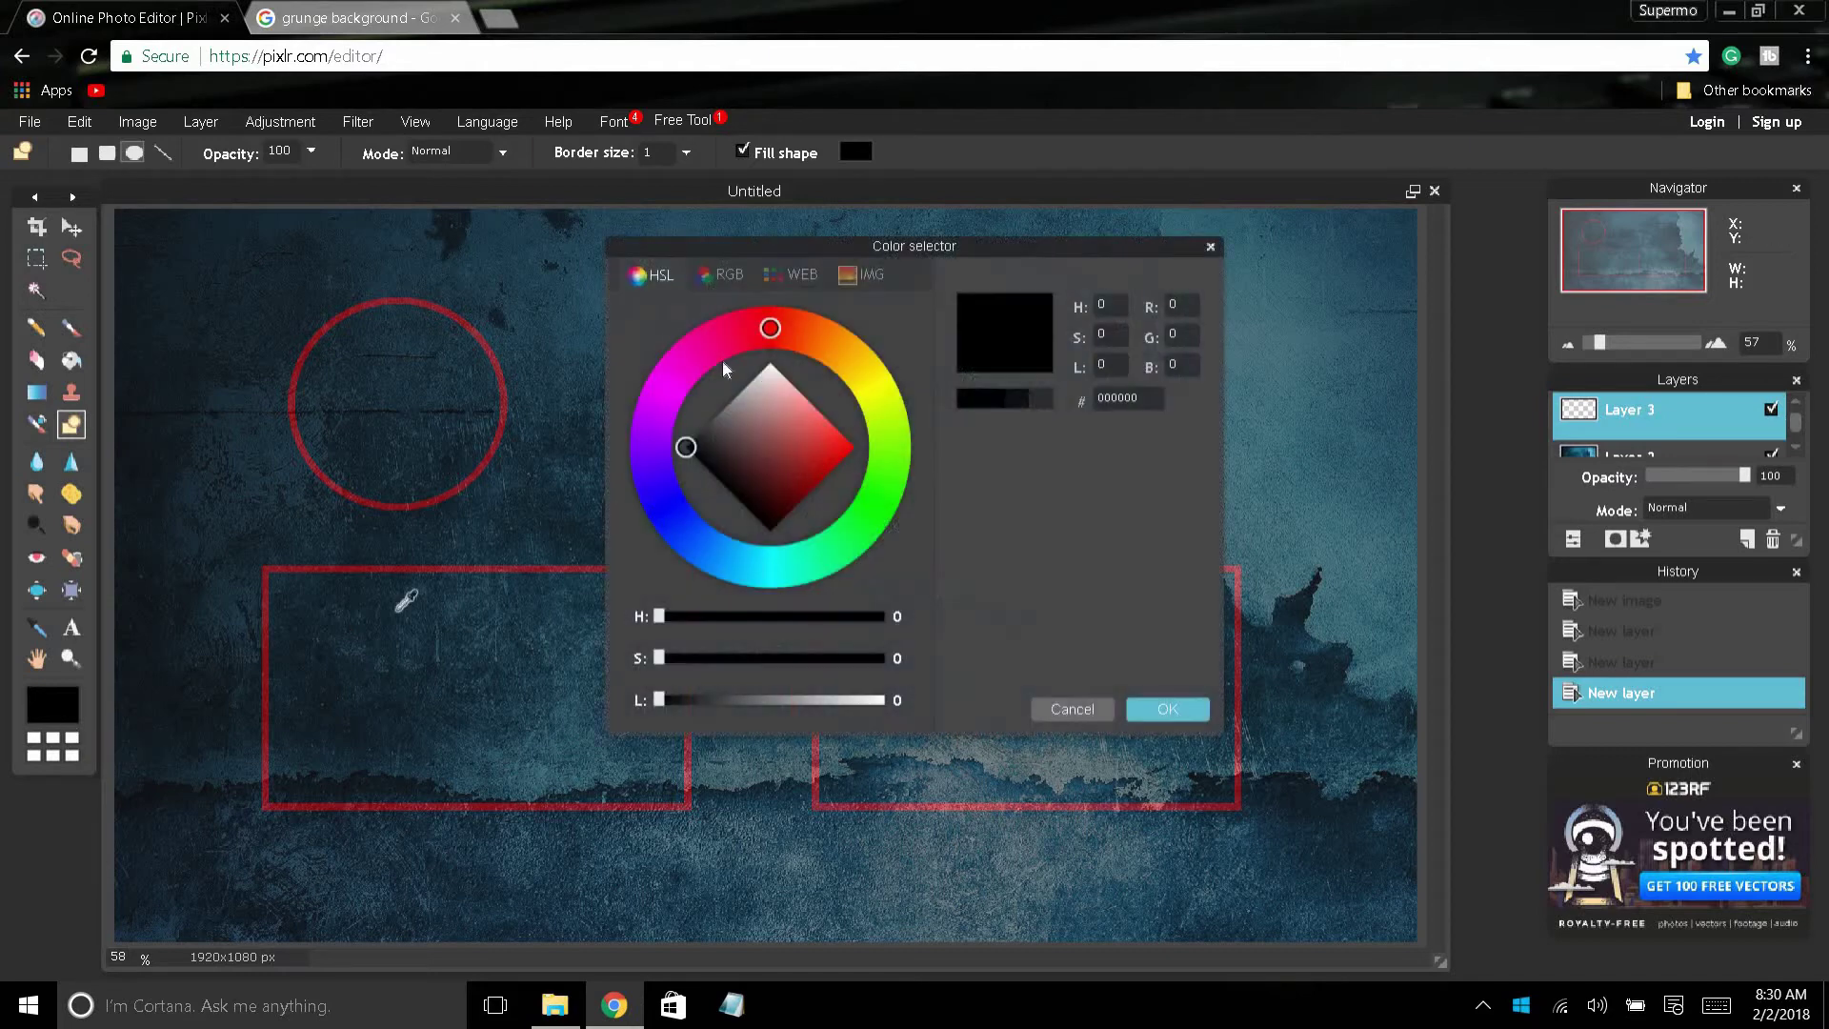
left_click(772, 328)
left_click(651, 432)
mouse_move(691, 456)
left_mouse_down()
mouse_move(721, 467)
mouse_move(701, 456)
mouse_move(768, 362)
left_mouse_up()
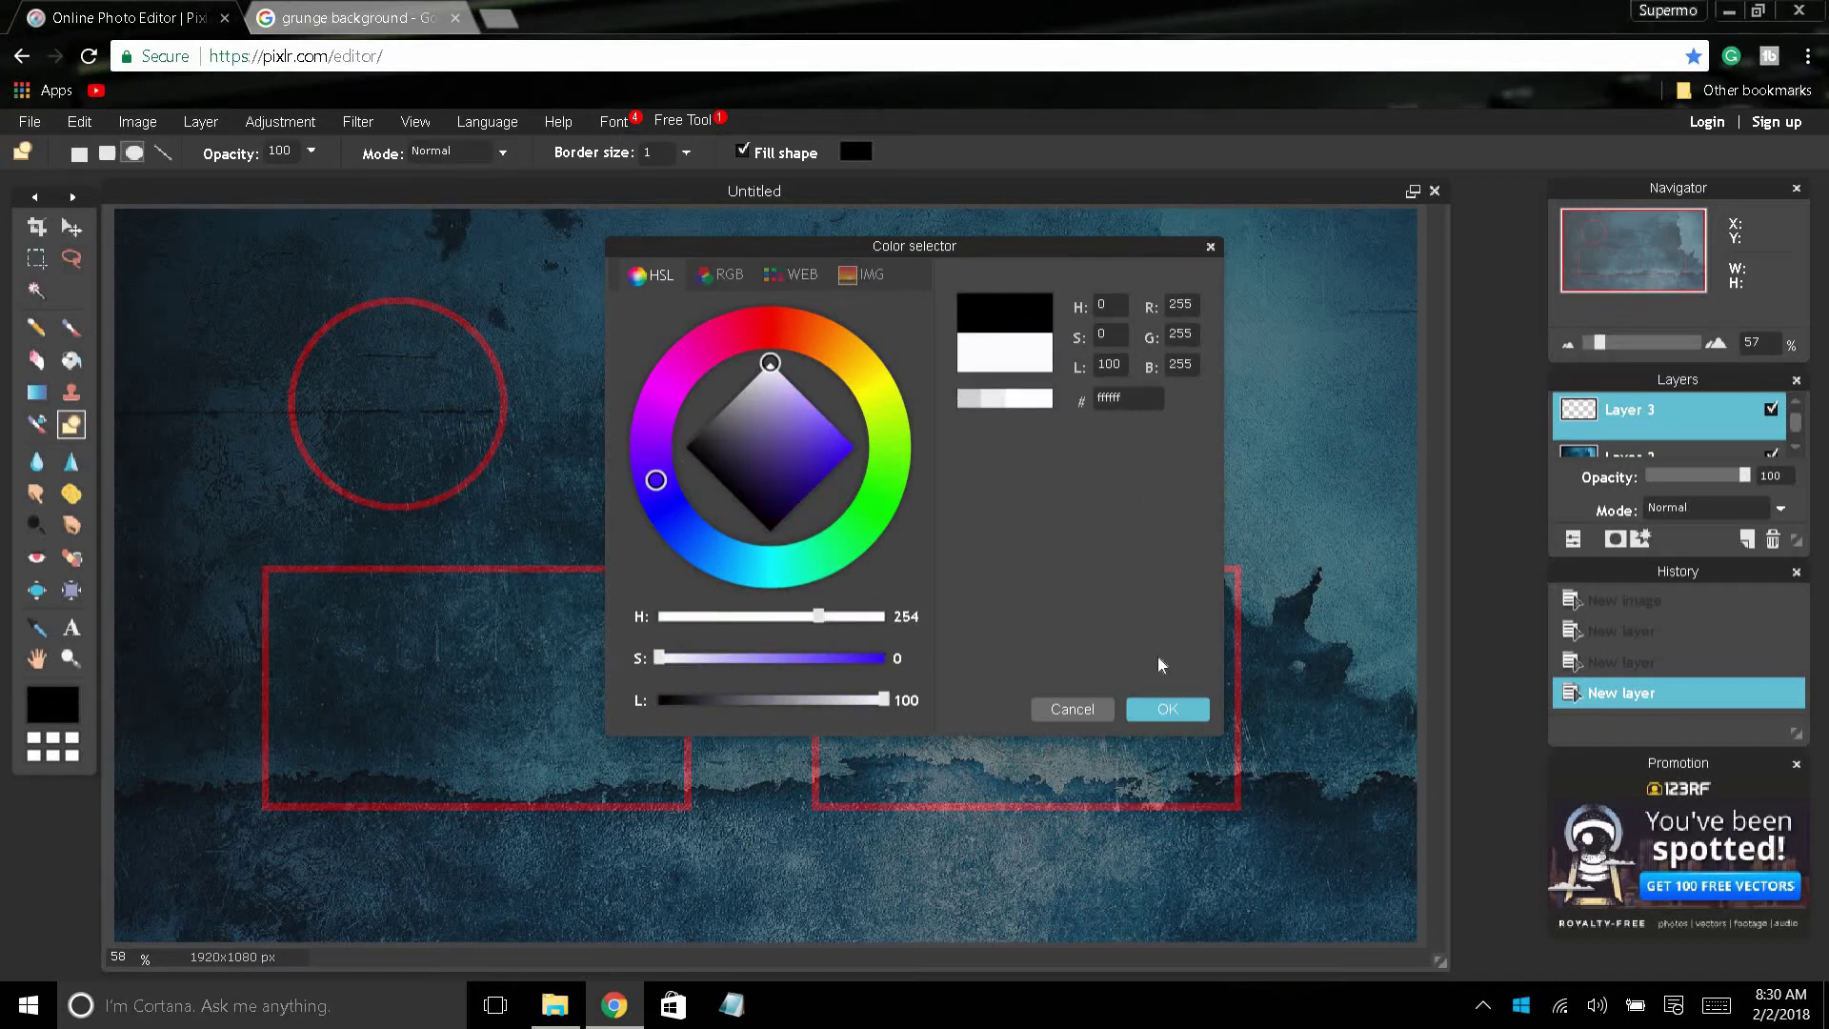
left_click(1168, 708)
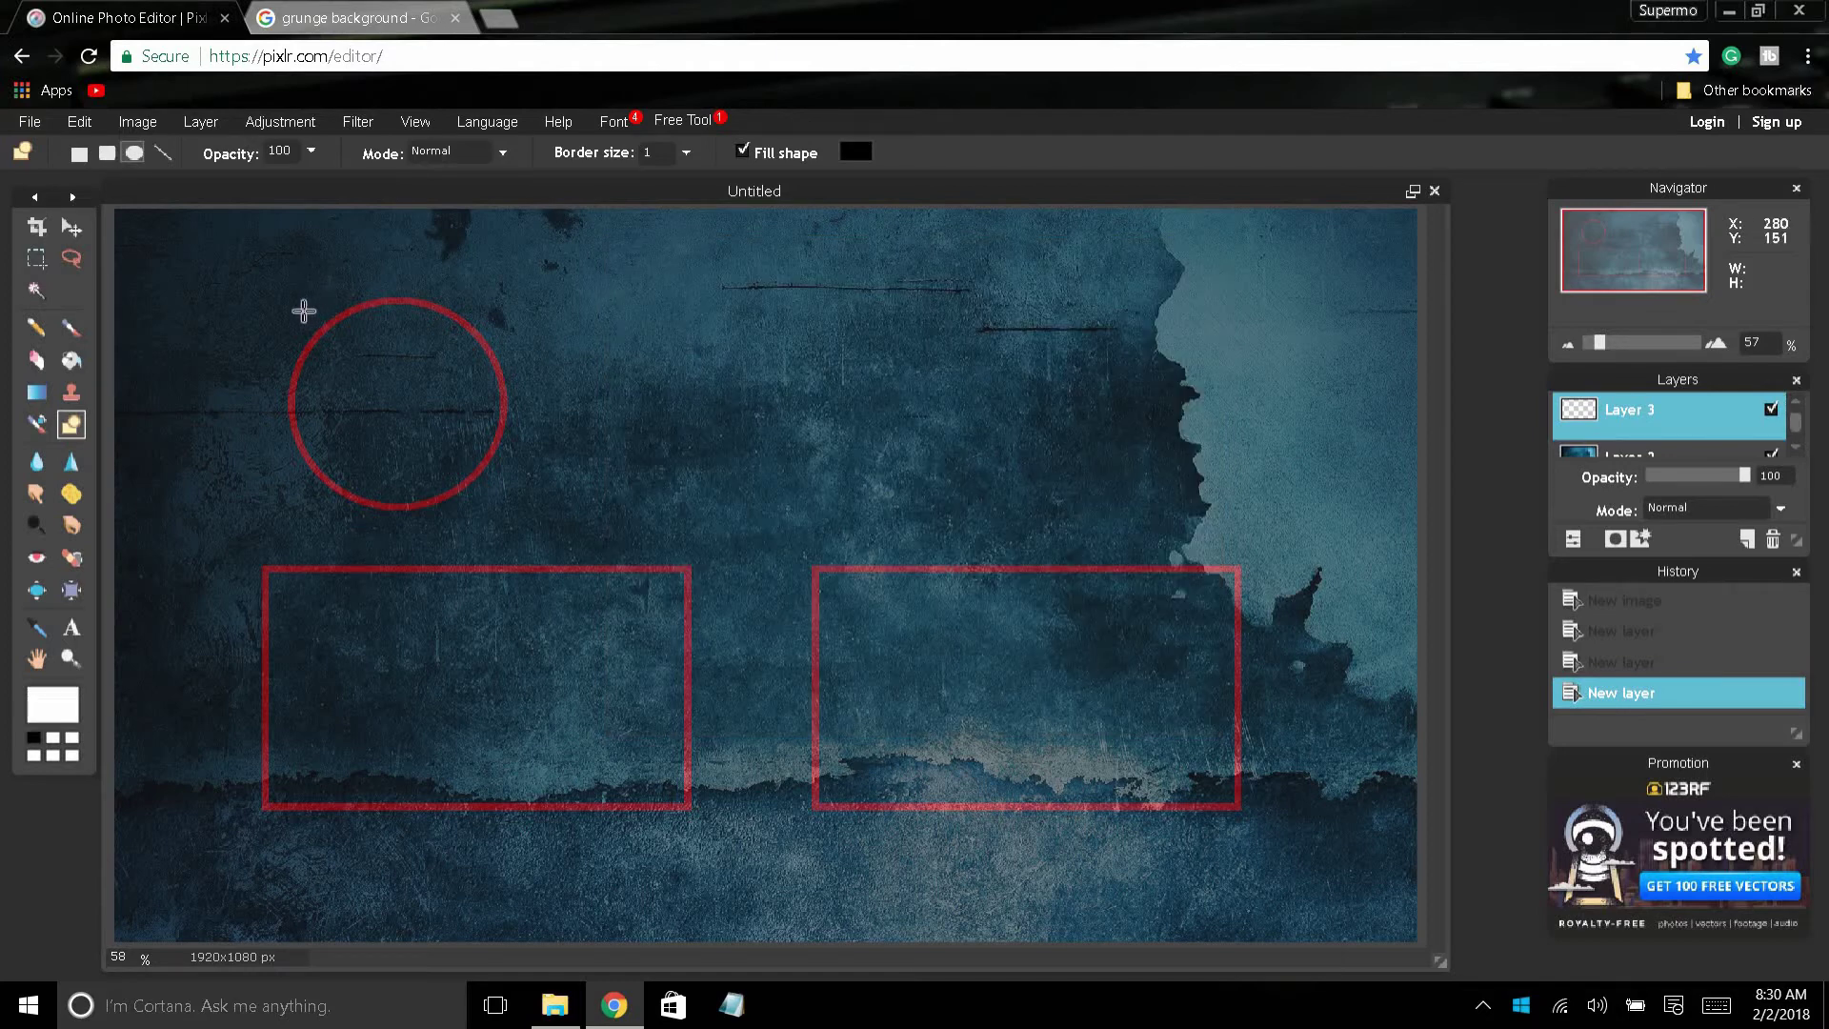
left_click_drag(302, 311, 508, 511)
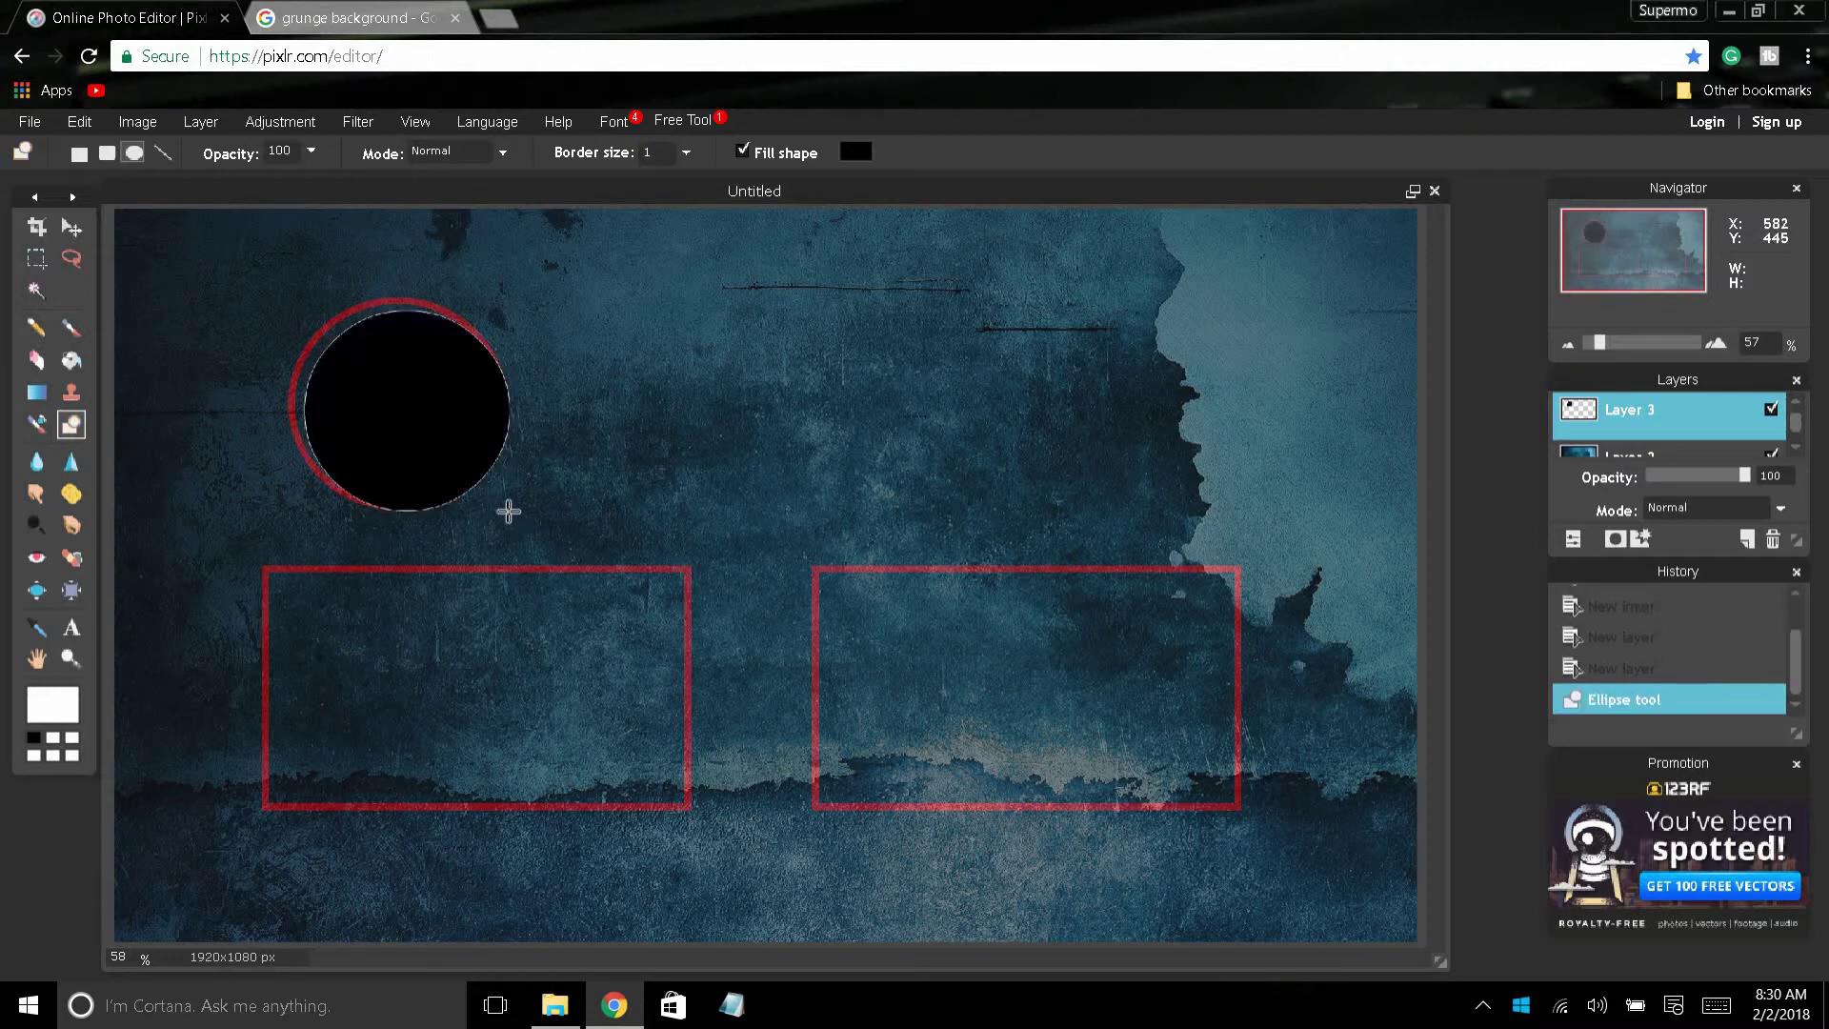
Turn off shape filling and undo the filled black circle
left_click(747, 155)
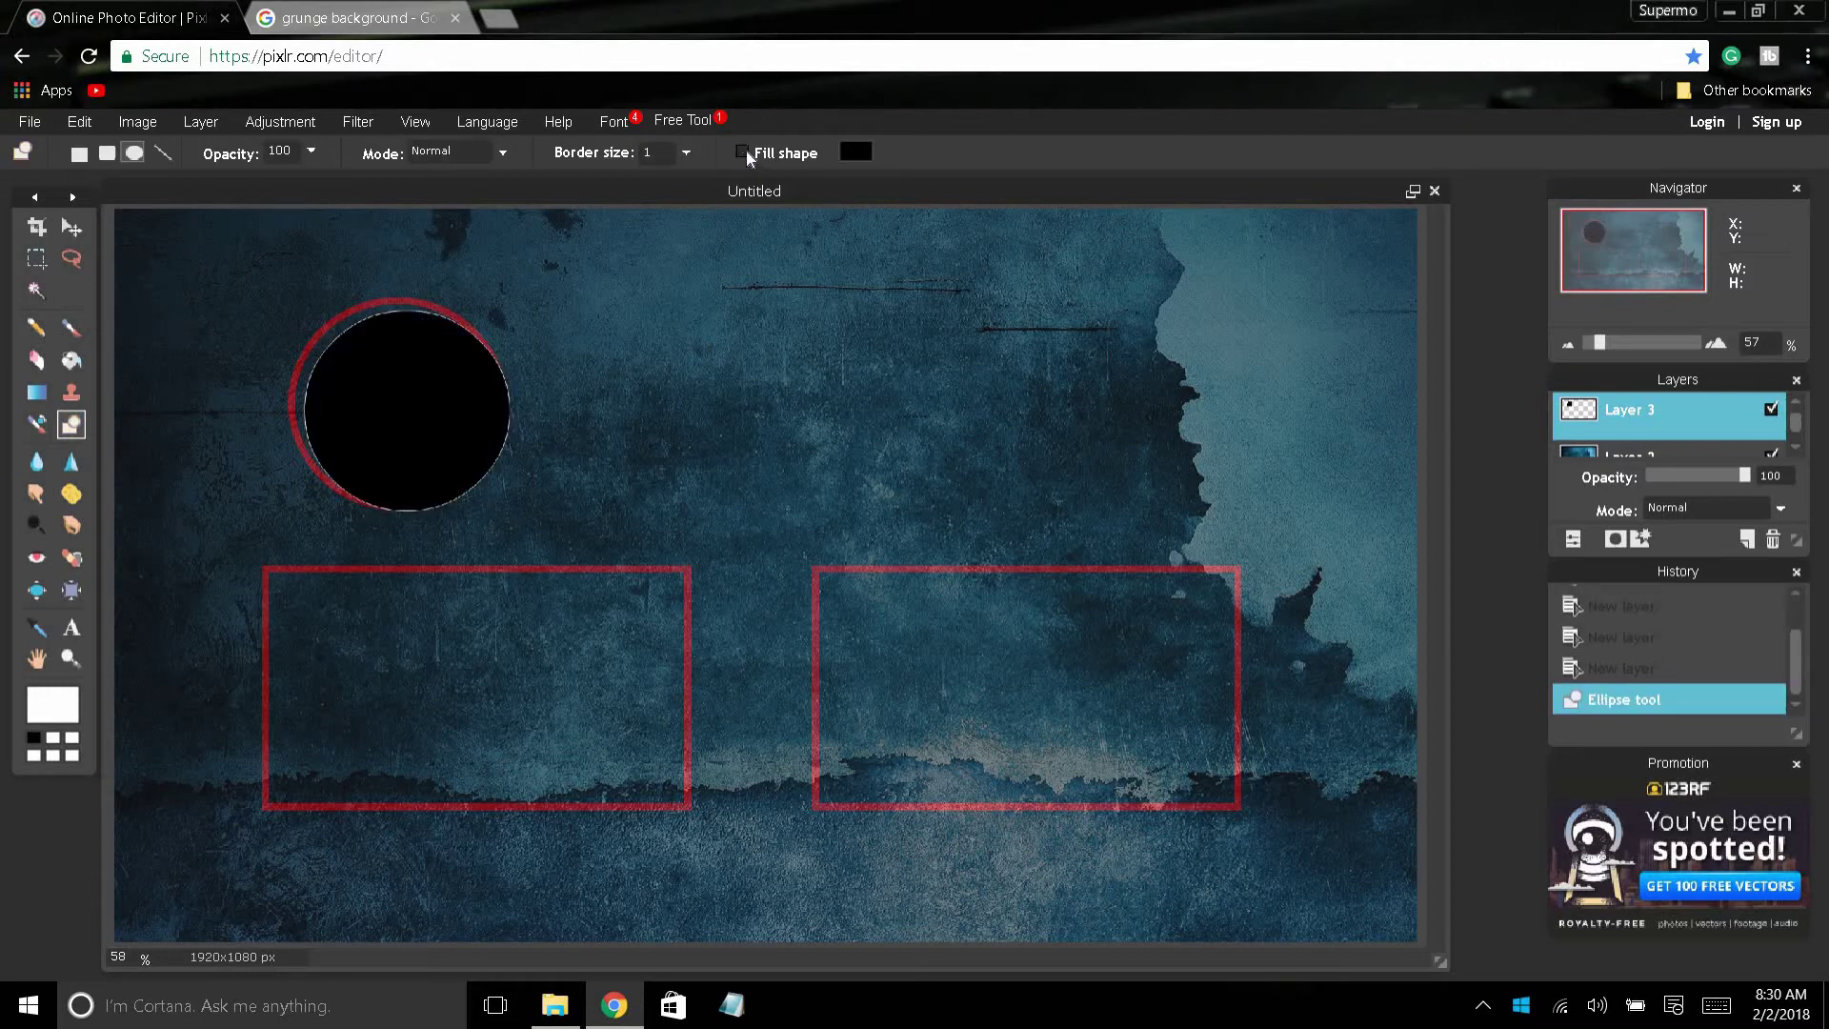
left_click(91, 122)
left_click(96, 151)
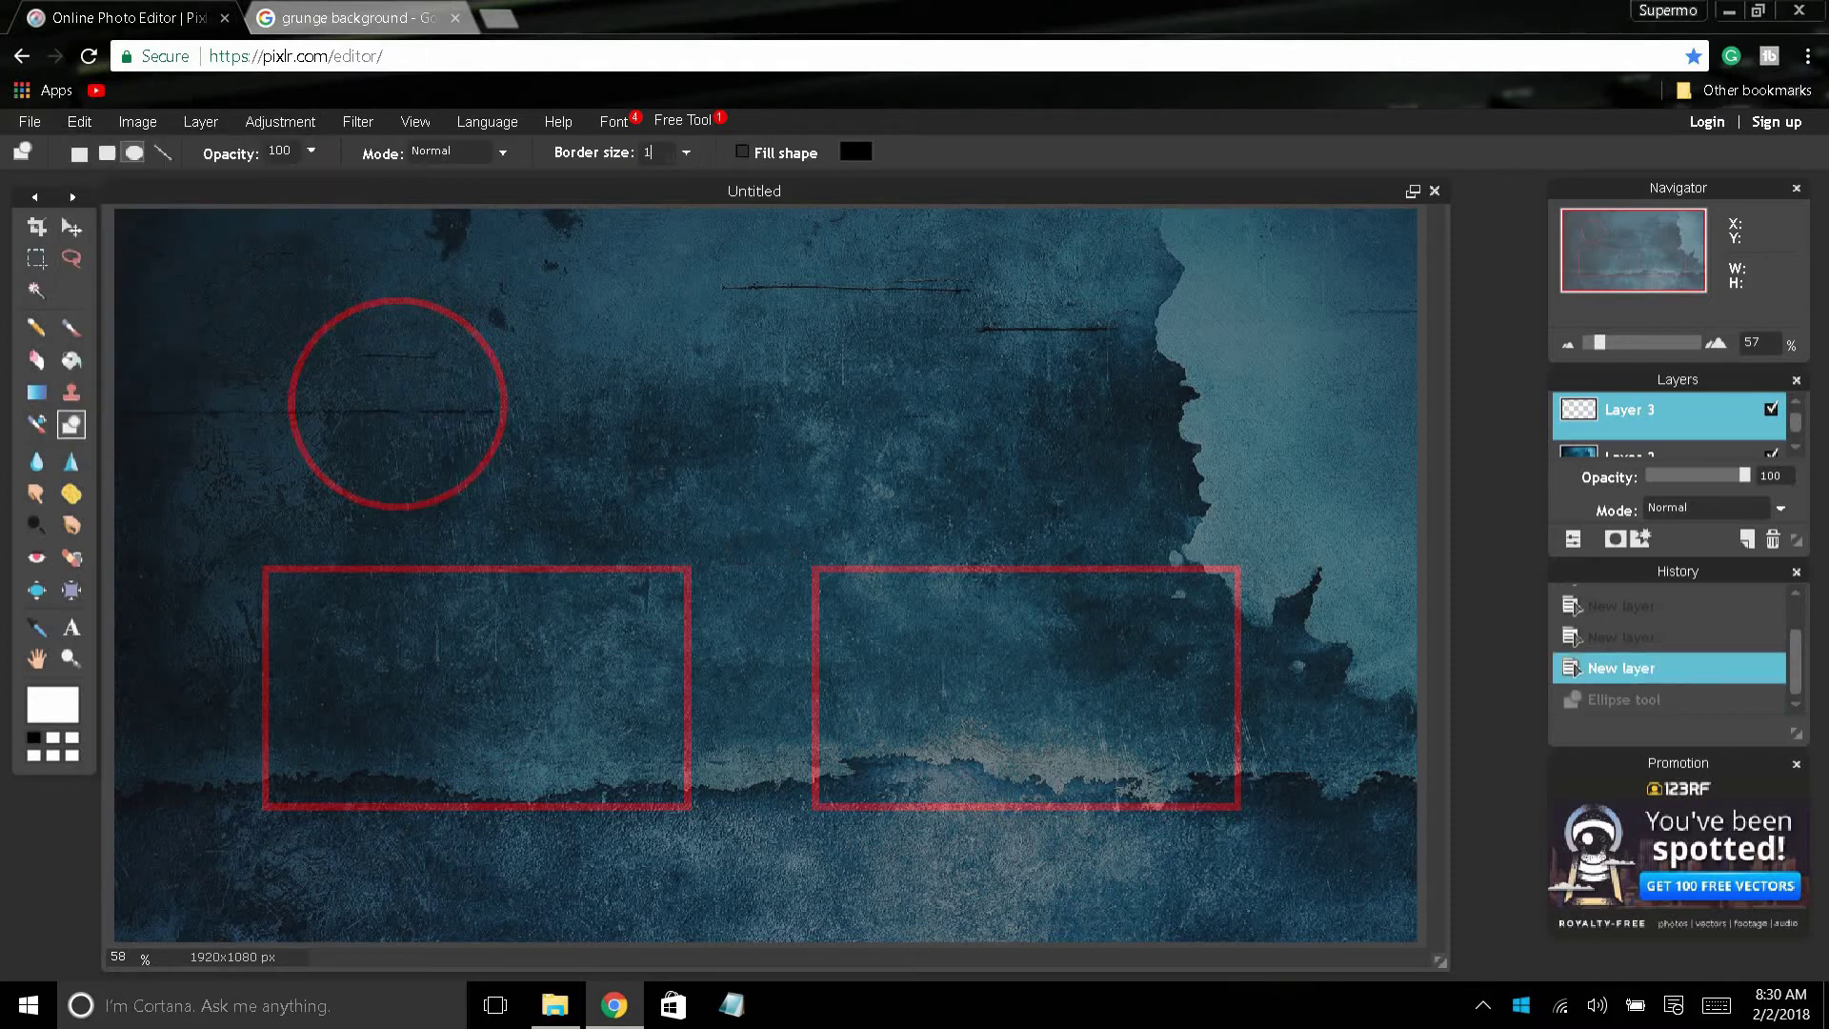
Set the shape colour to white and draw a white circle outline over the red guide
left_click(42, 720)
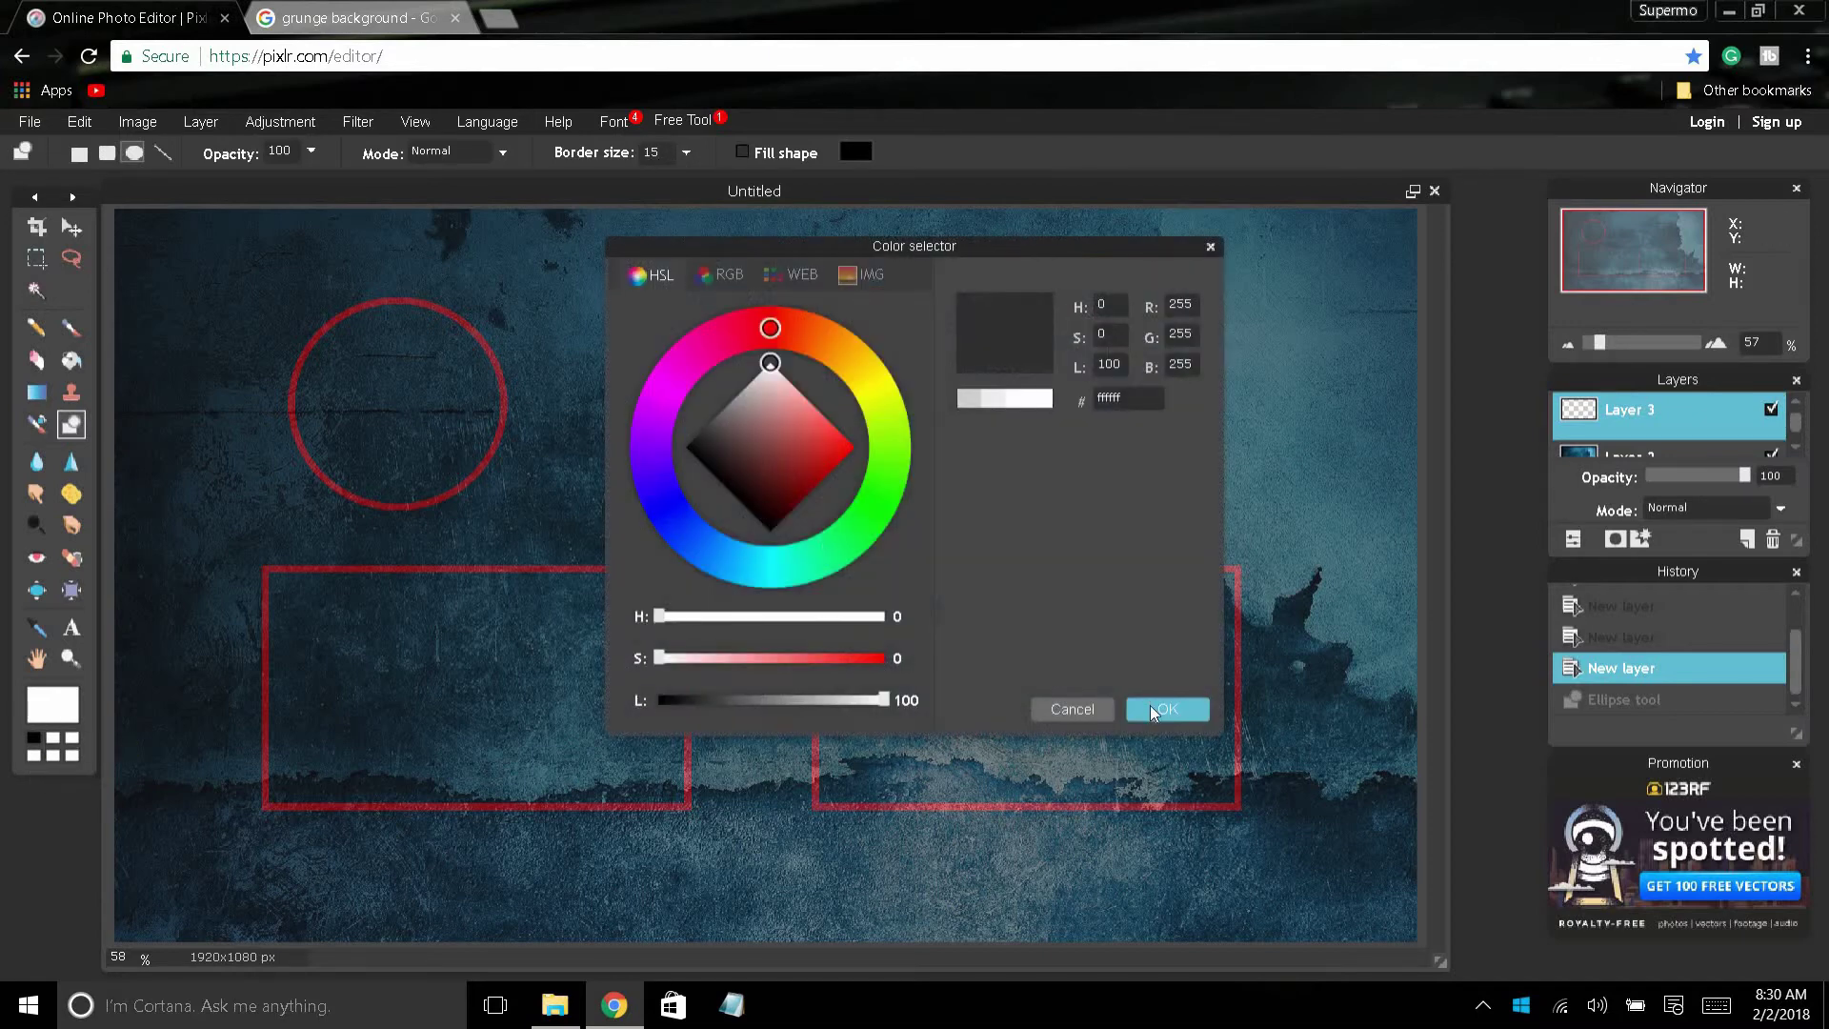
left_click(1158, 708)
left_click(856, 152)
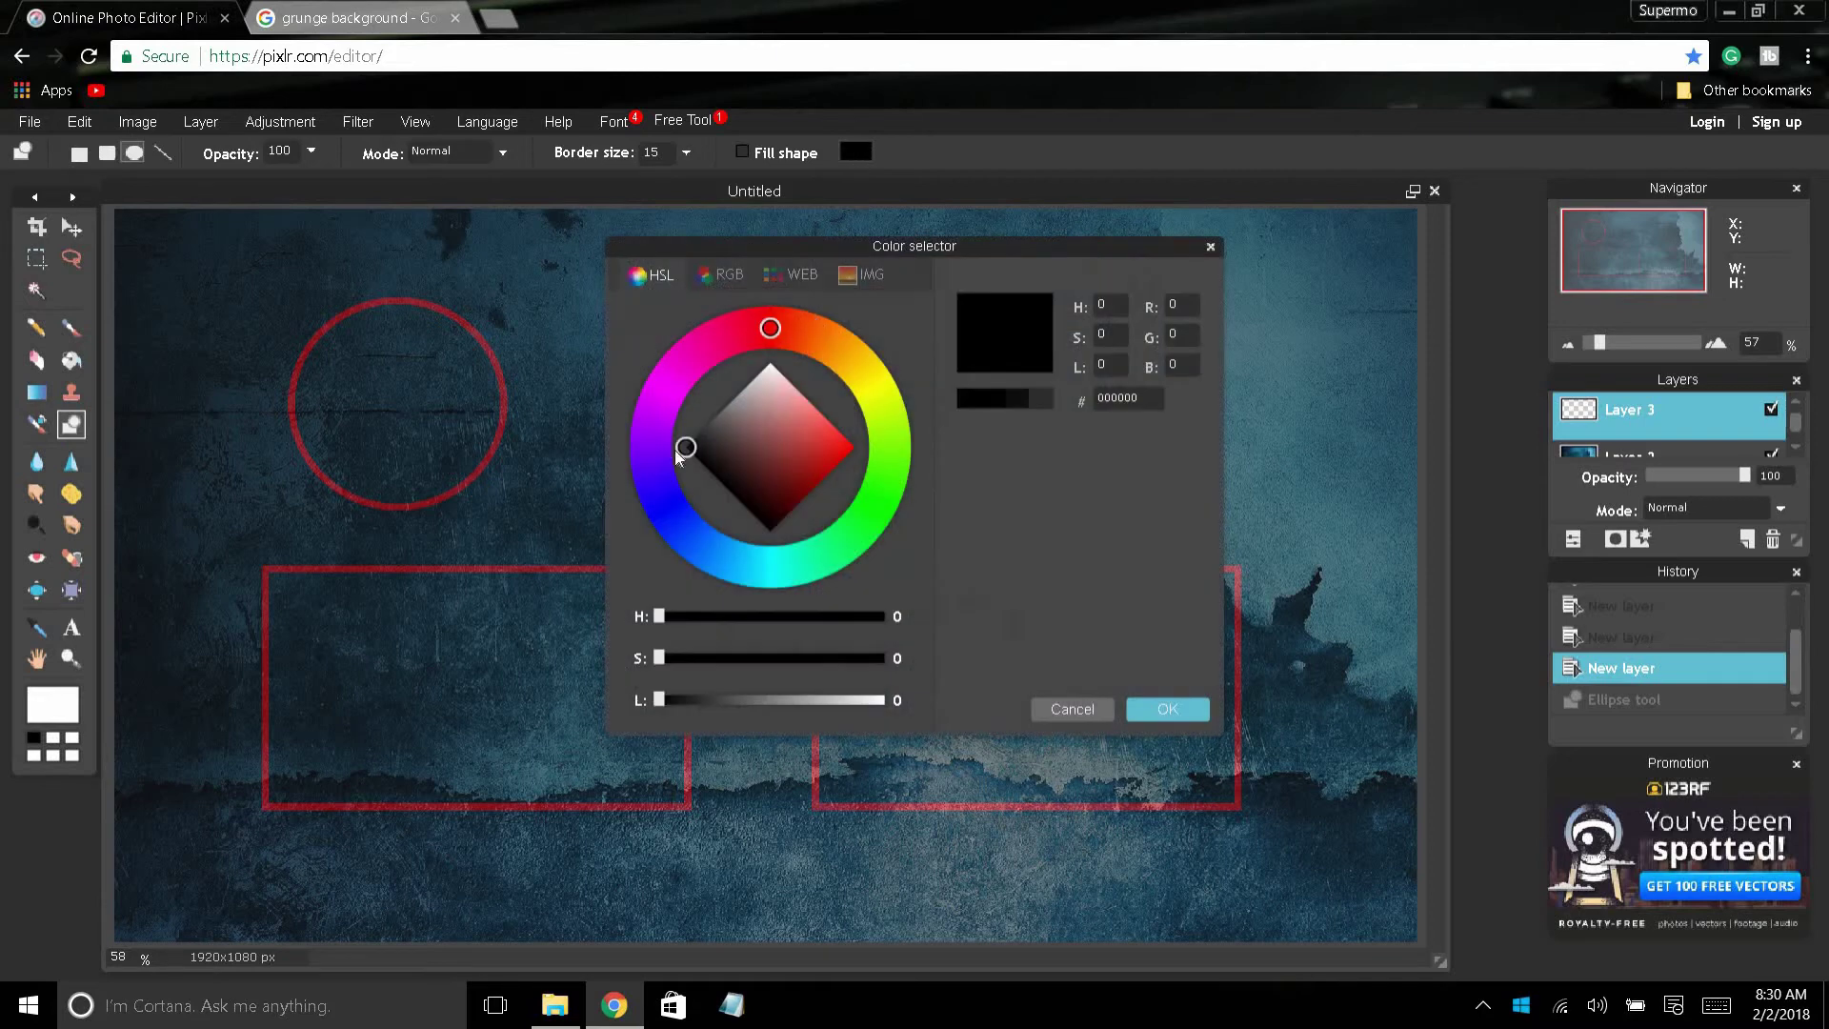
left_click_drag(692, 453, 776, 345)
left_click(1168, 709)
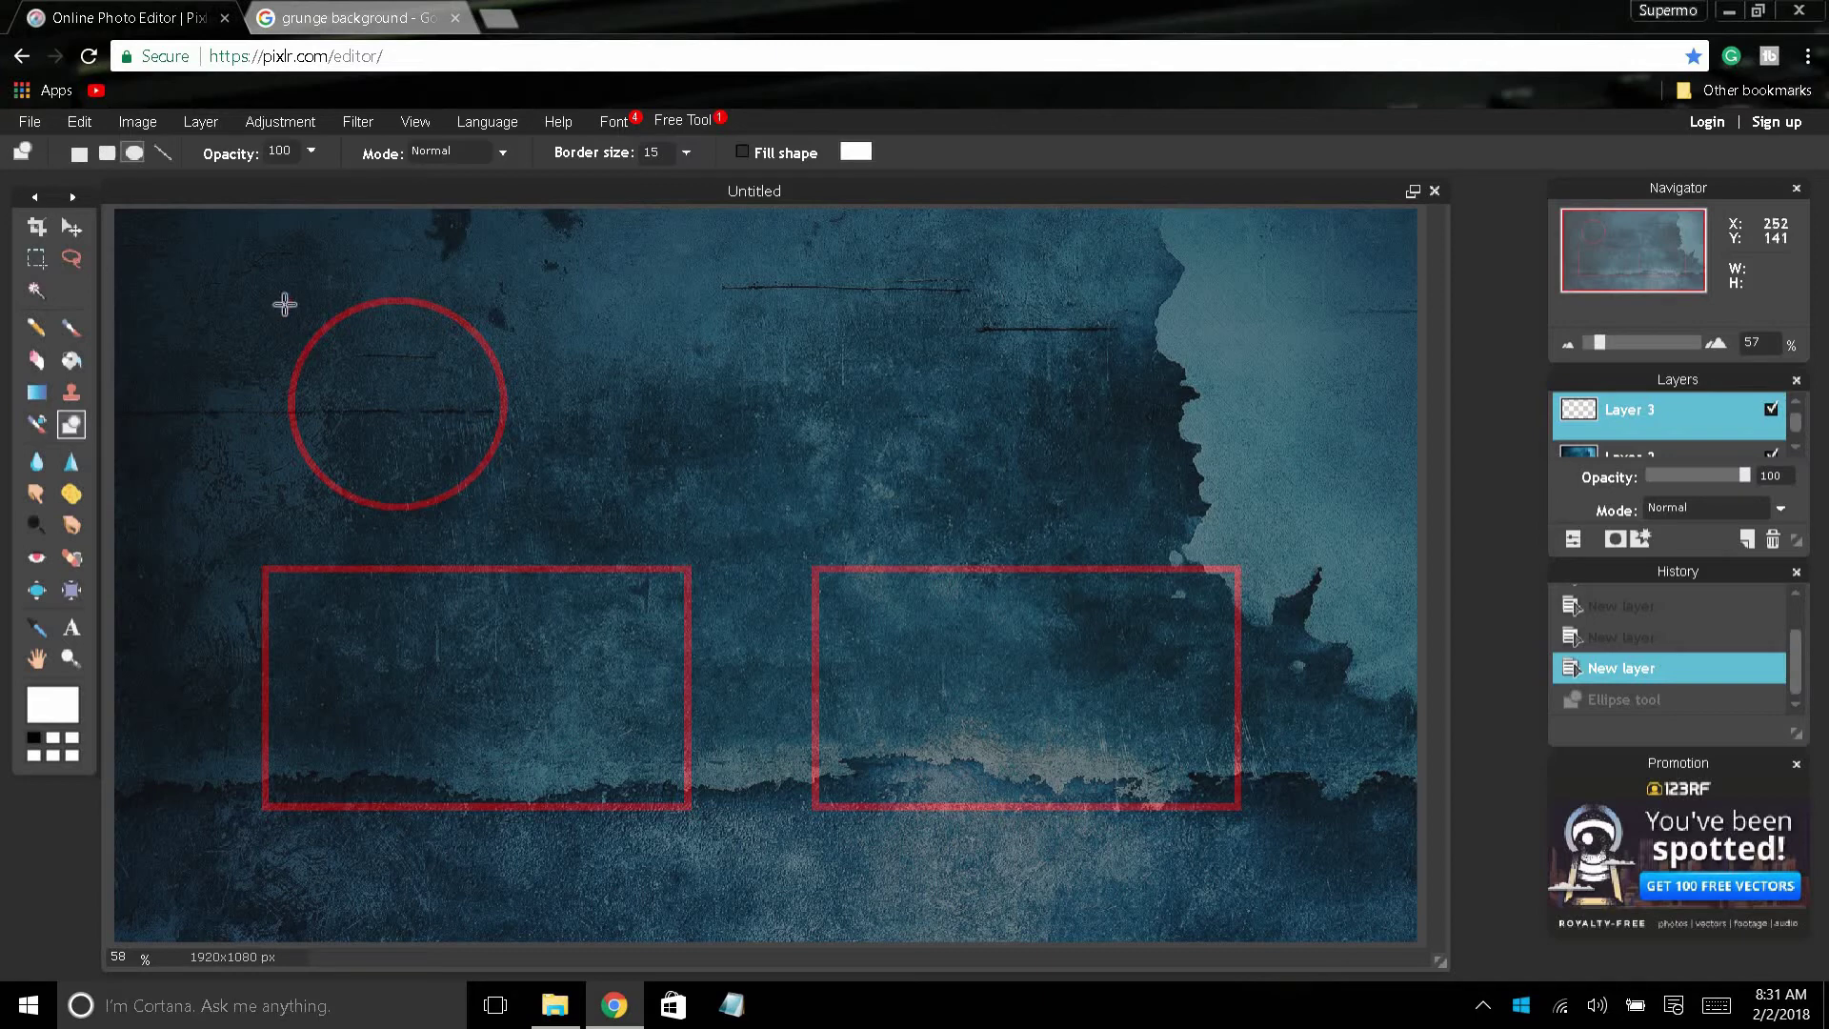
left_click_drag(304, 304, 428, 433)
Add a new empty layer and switch the Shape tool to rectangles
key("v")
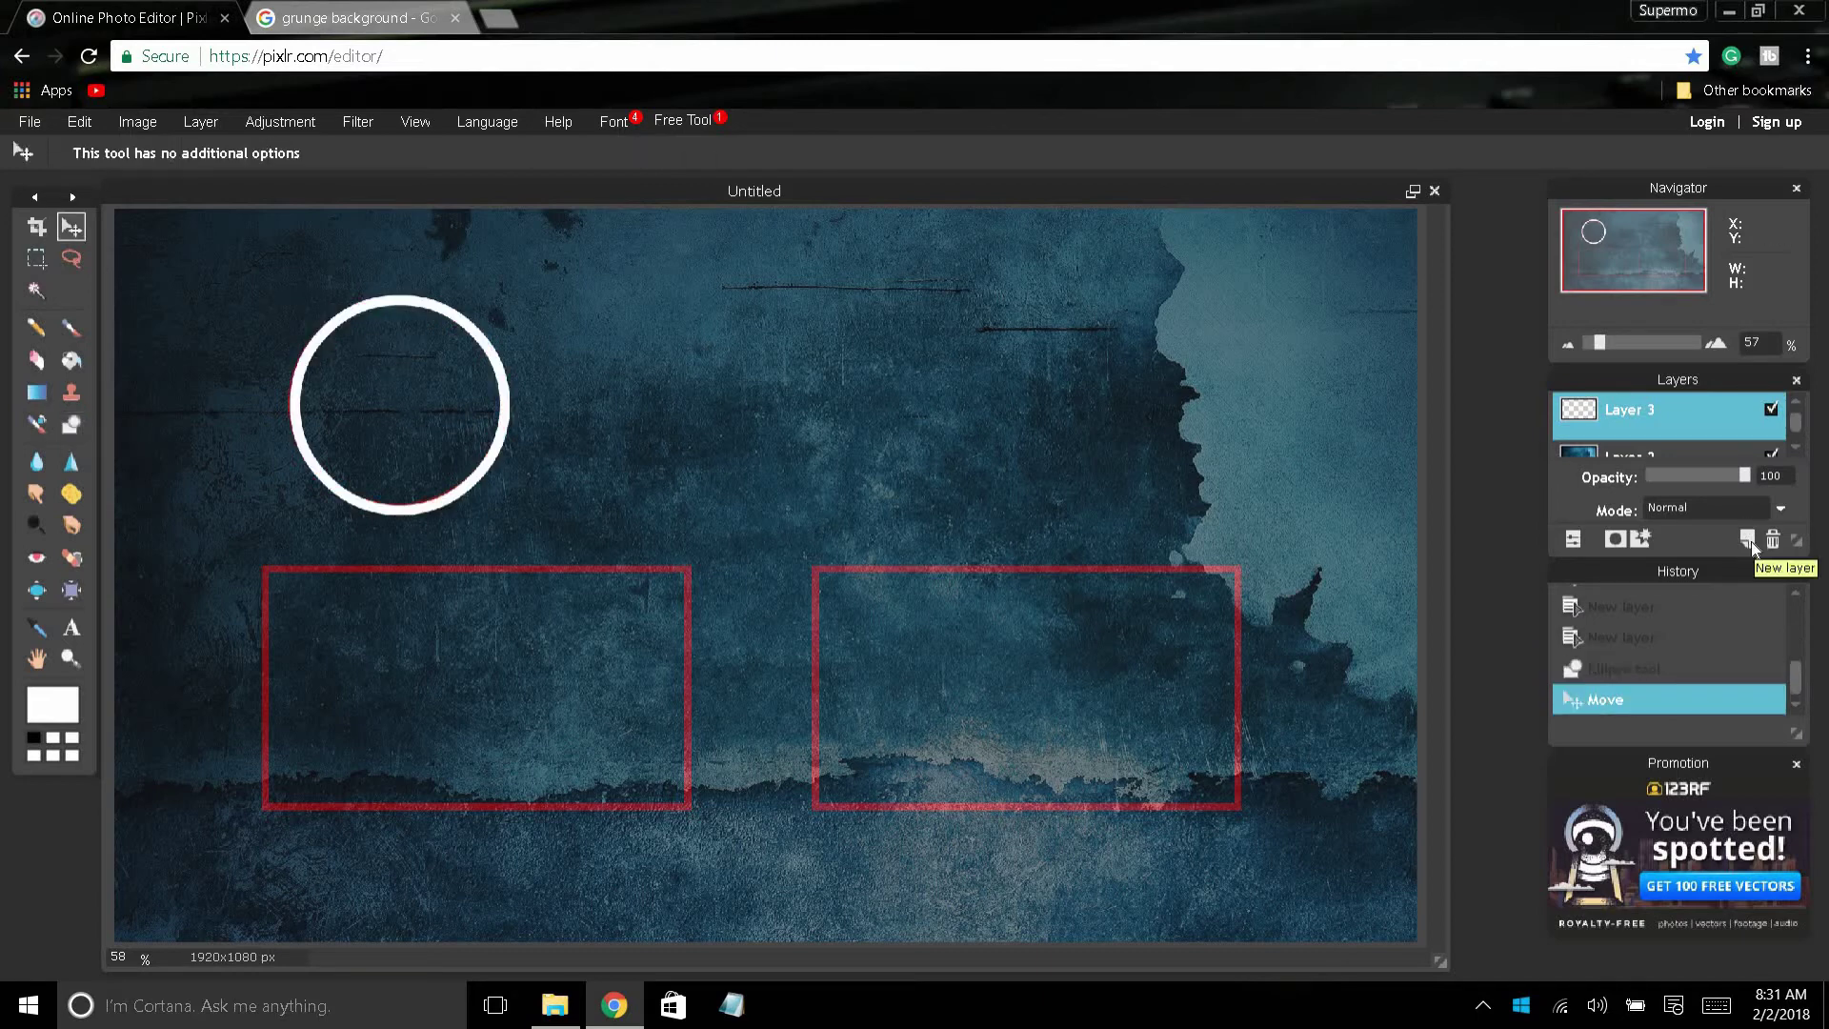
left_click(1749, 539)
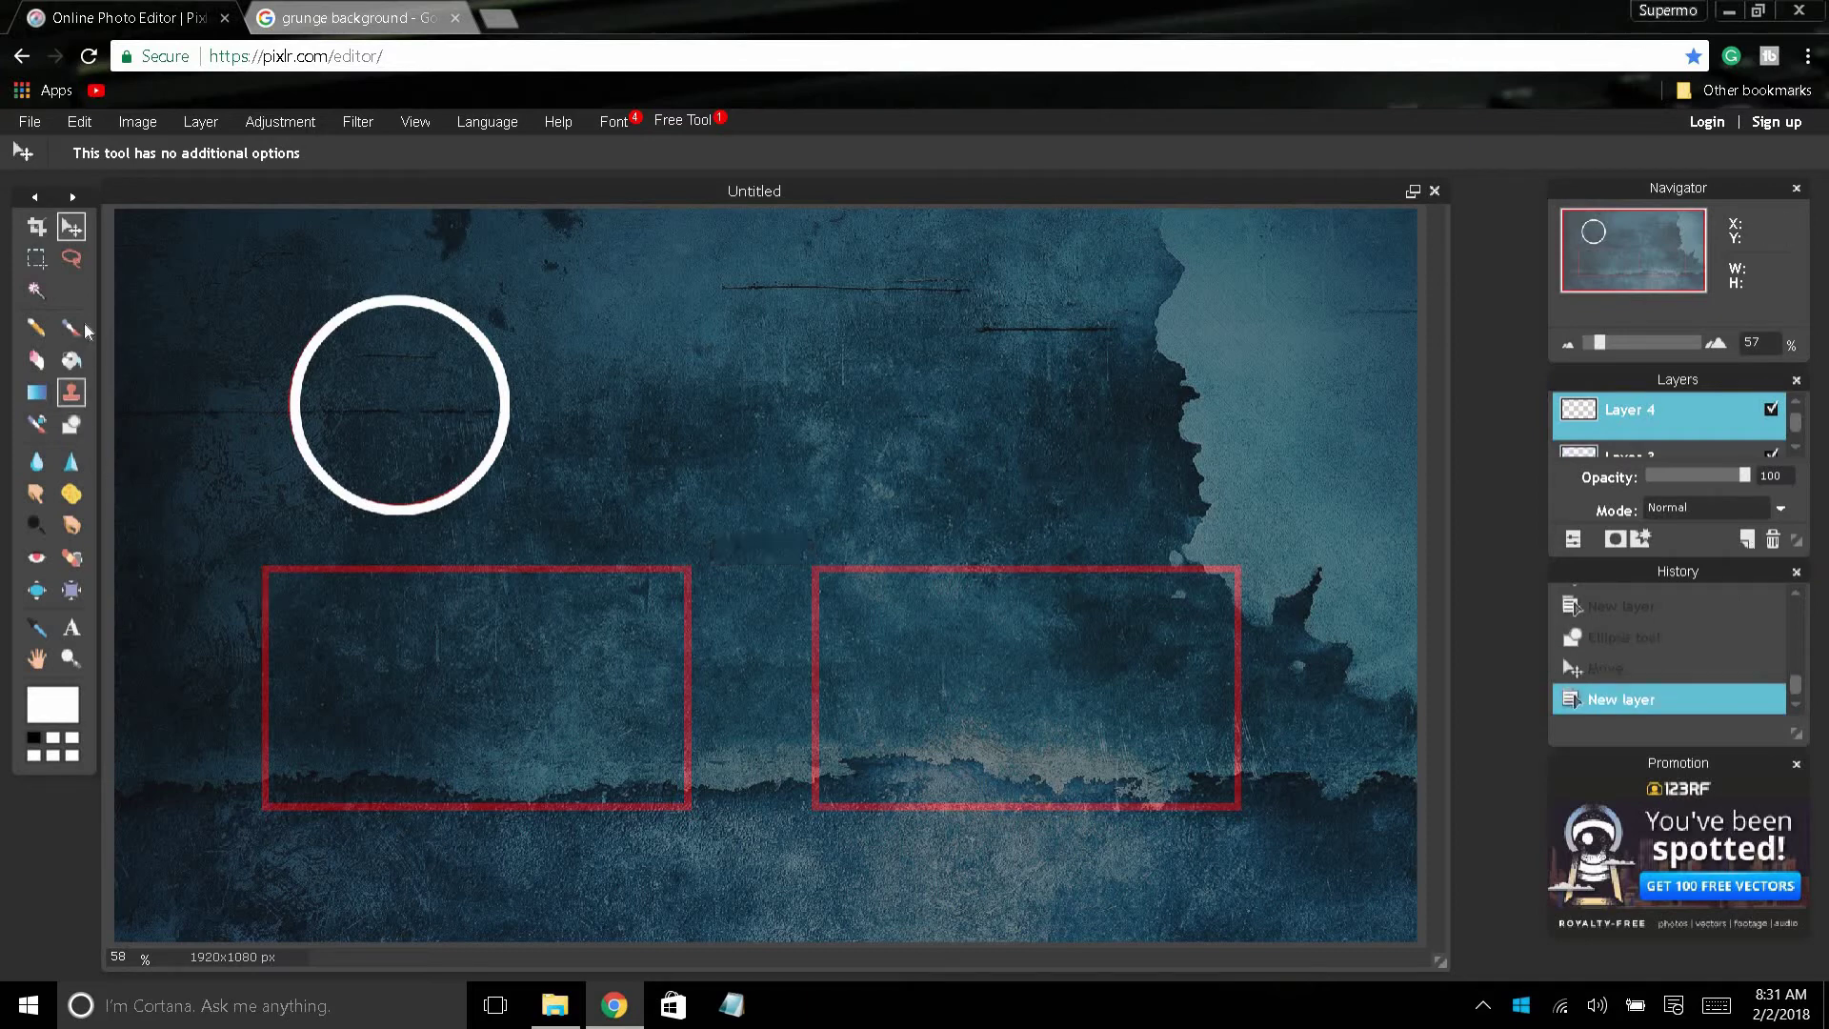
left_click(74, 428)
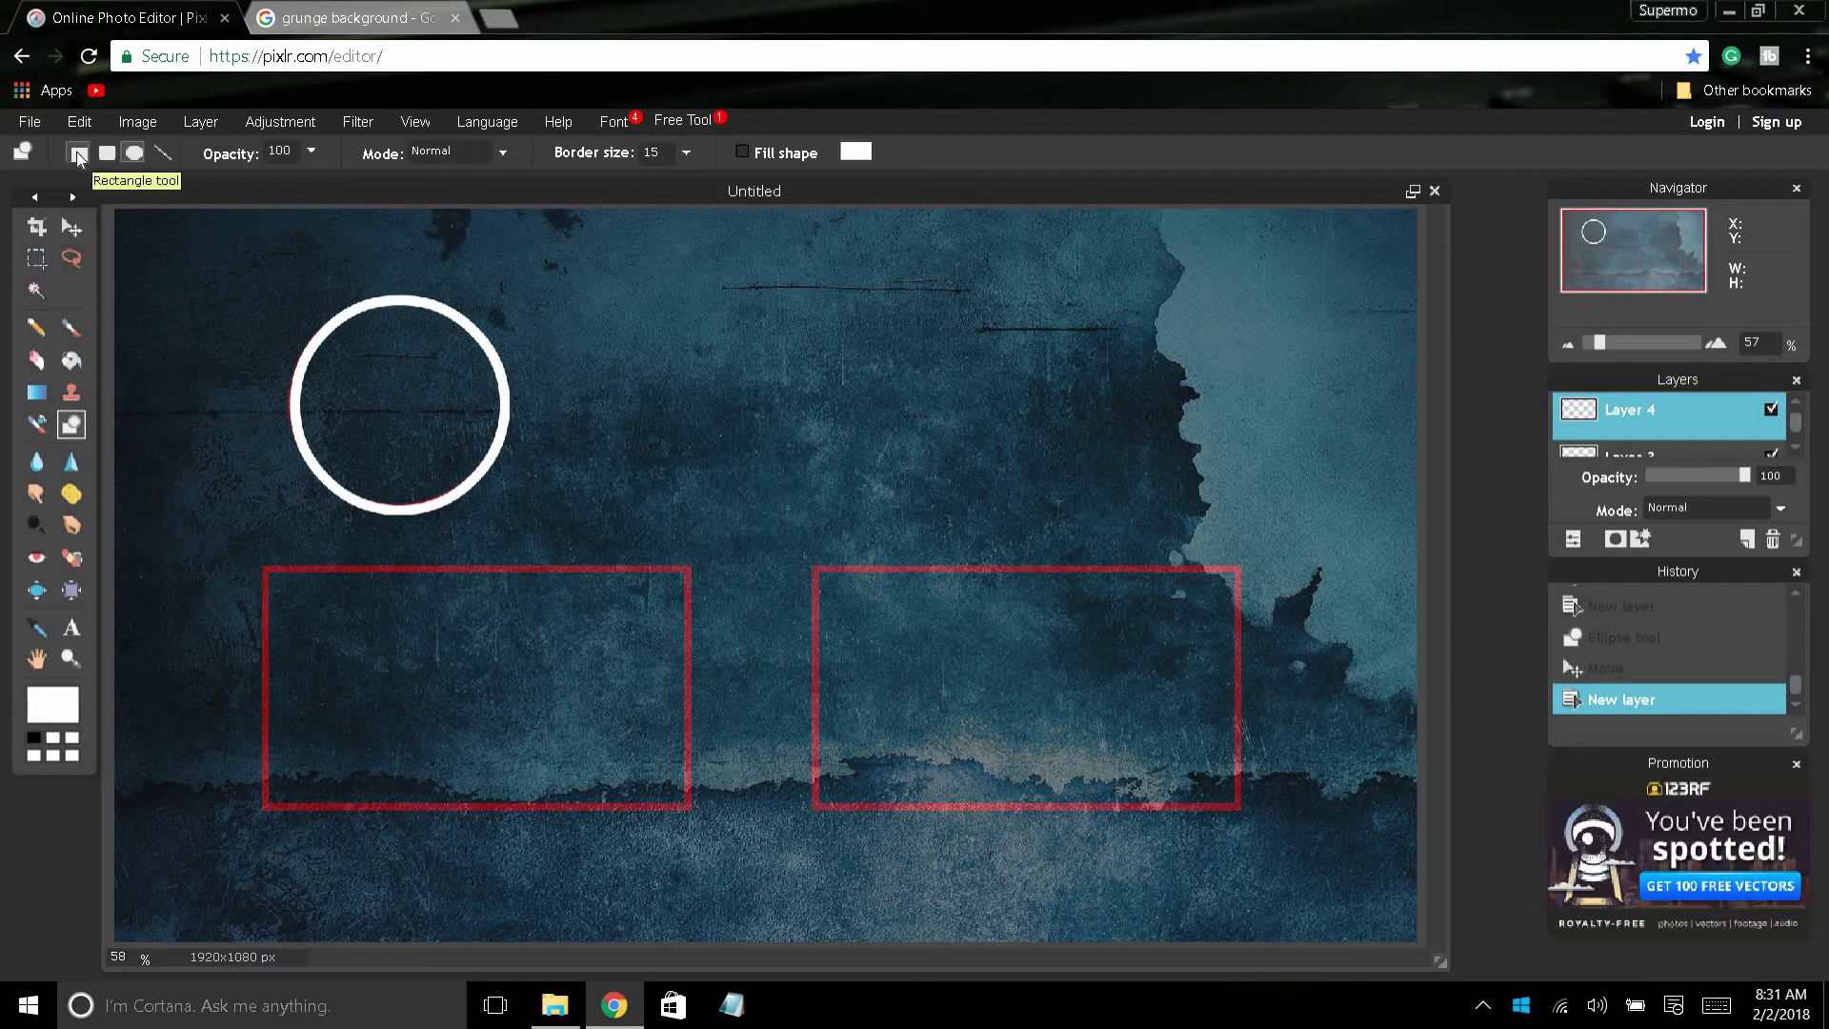
left_click(79, 154)
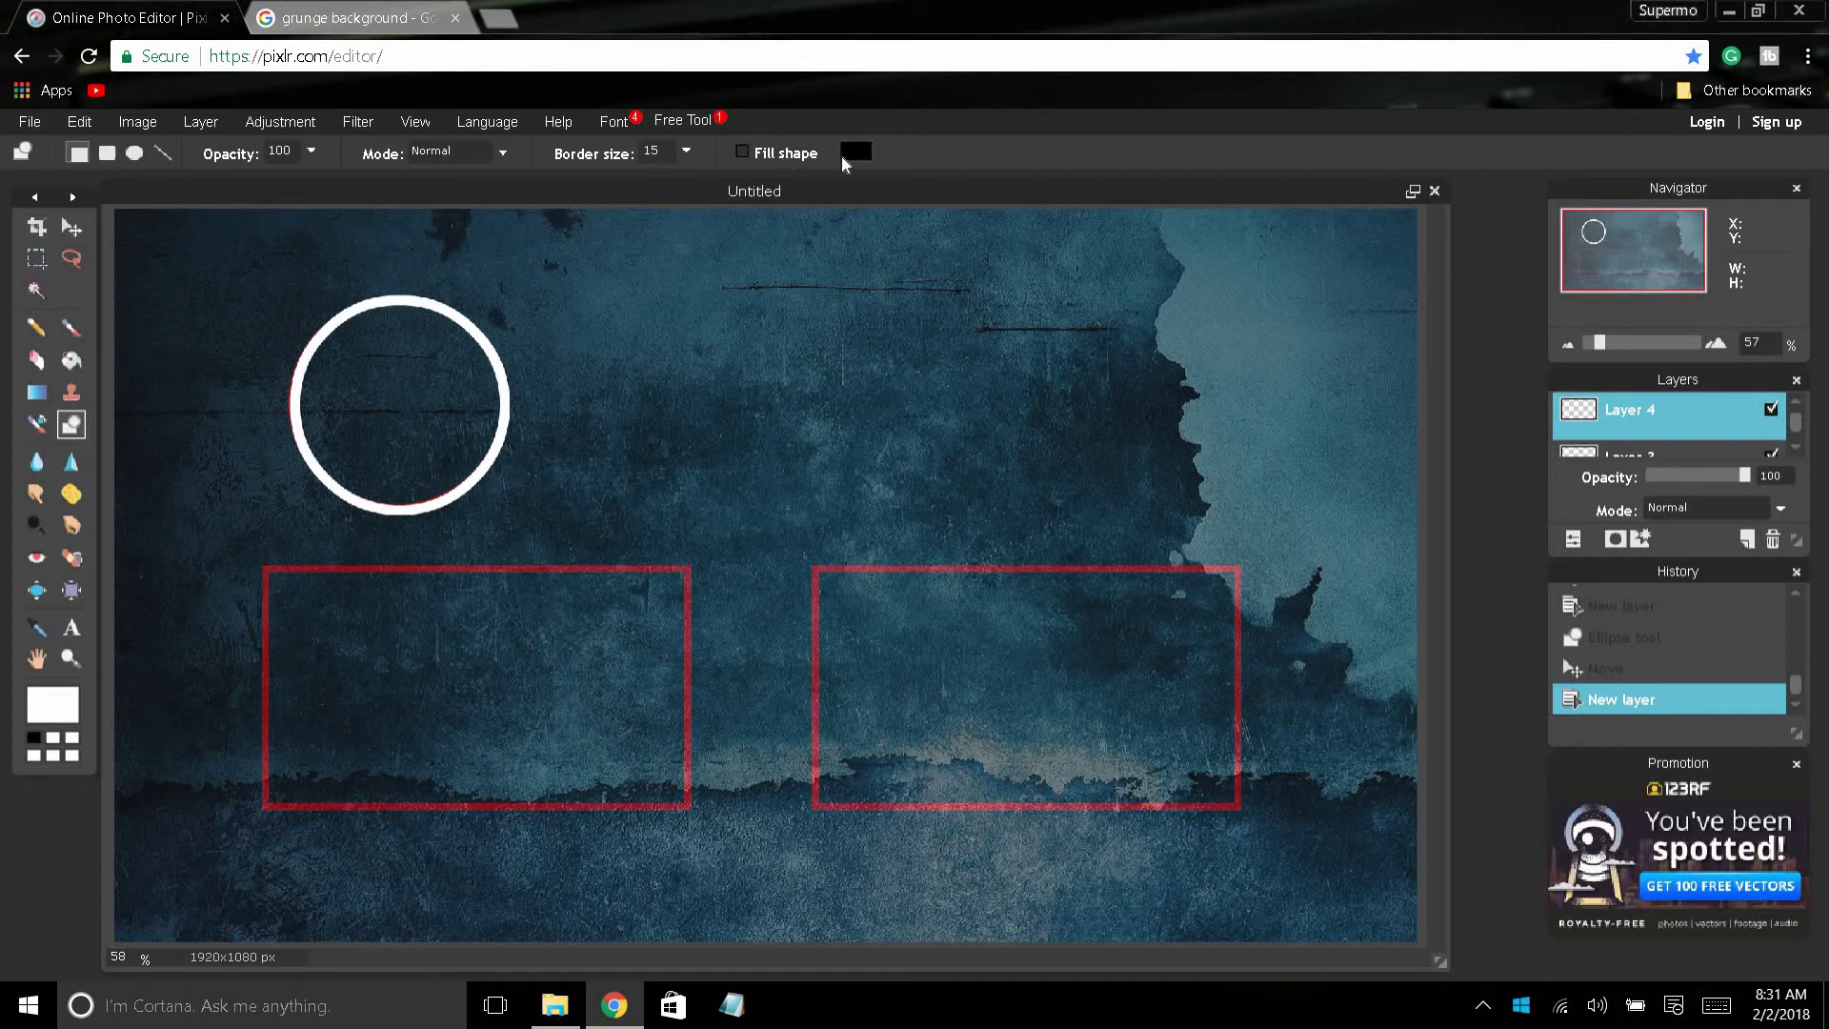
Set the shape colour to pure white and outline the left red rectangle guide
left_click(855, 153)
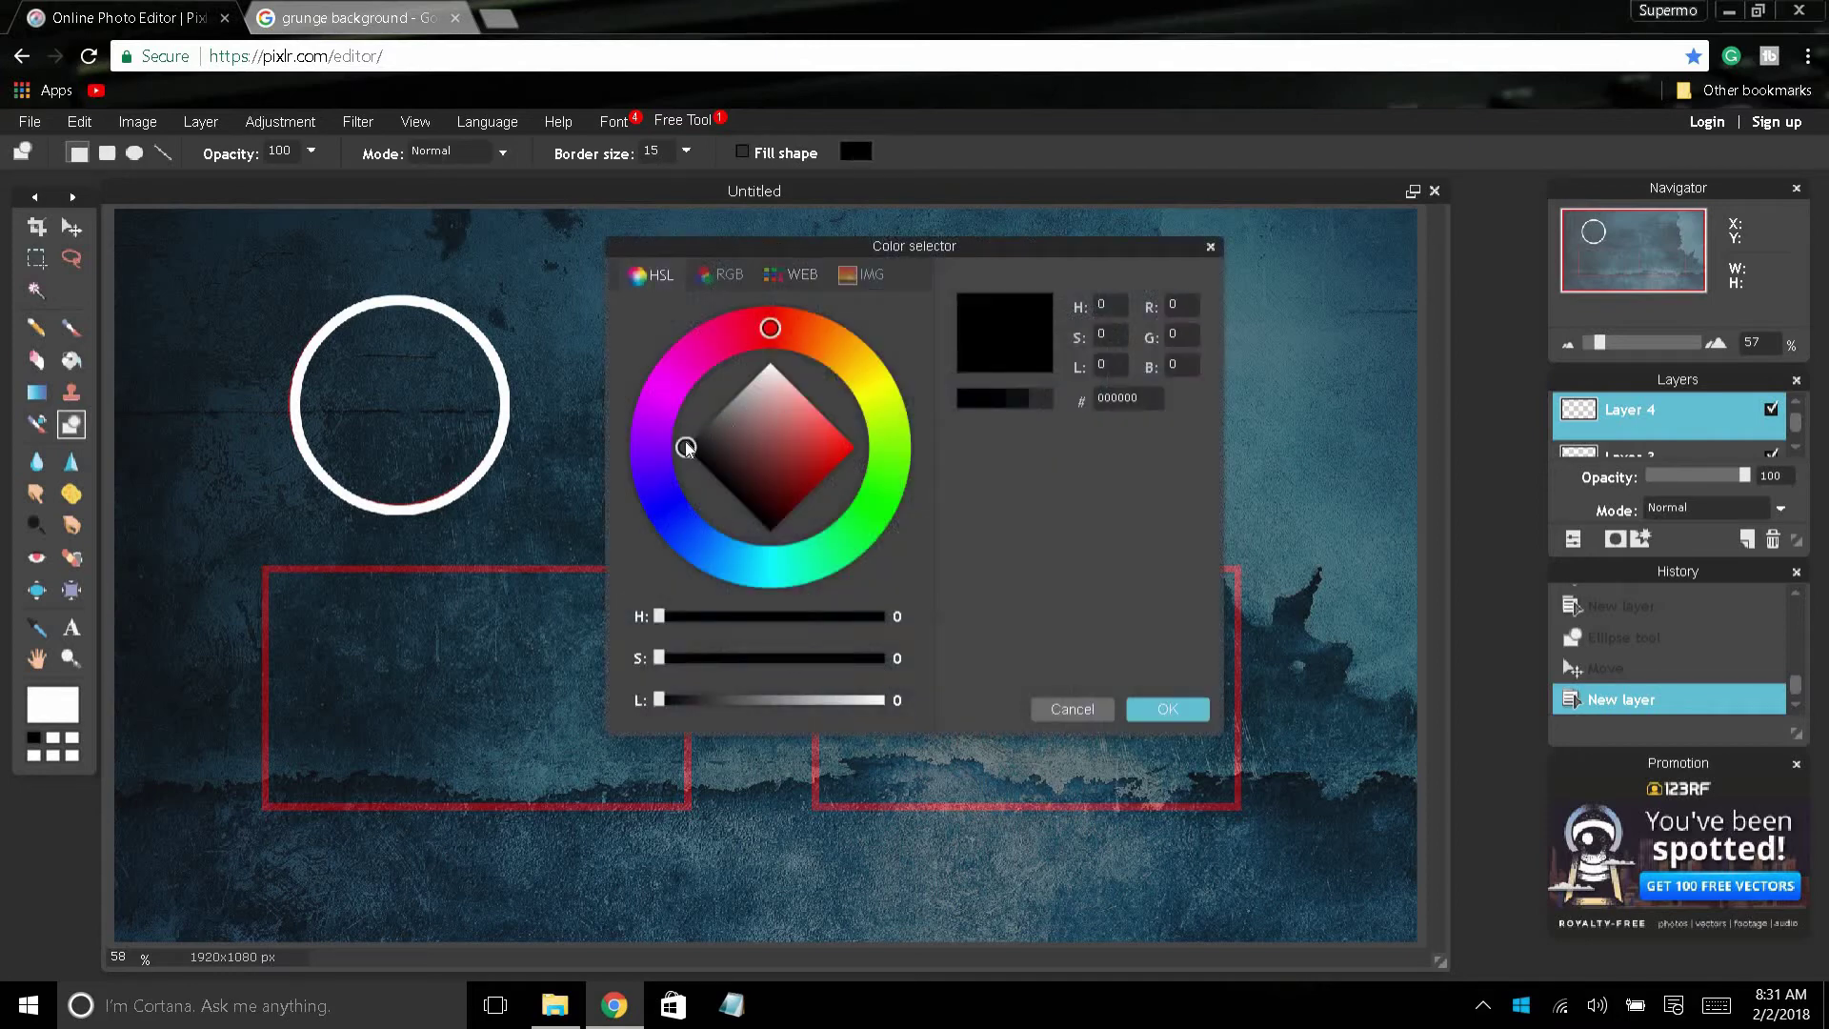
left_click(702, 349)
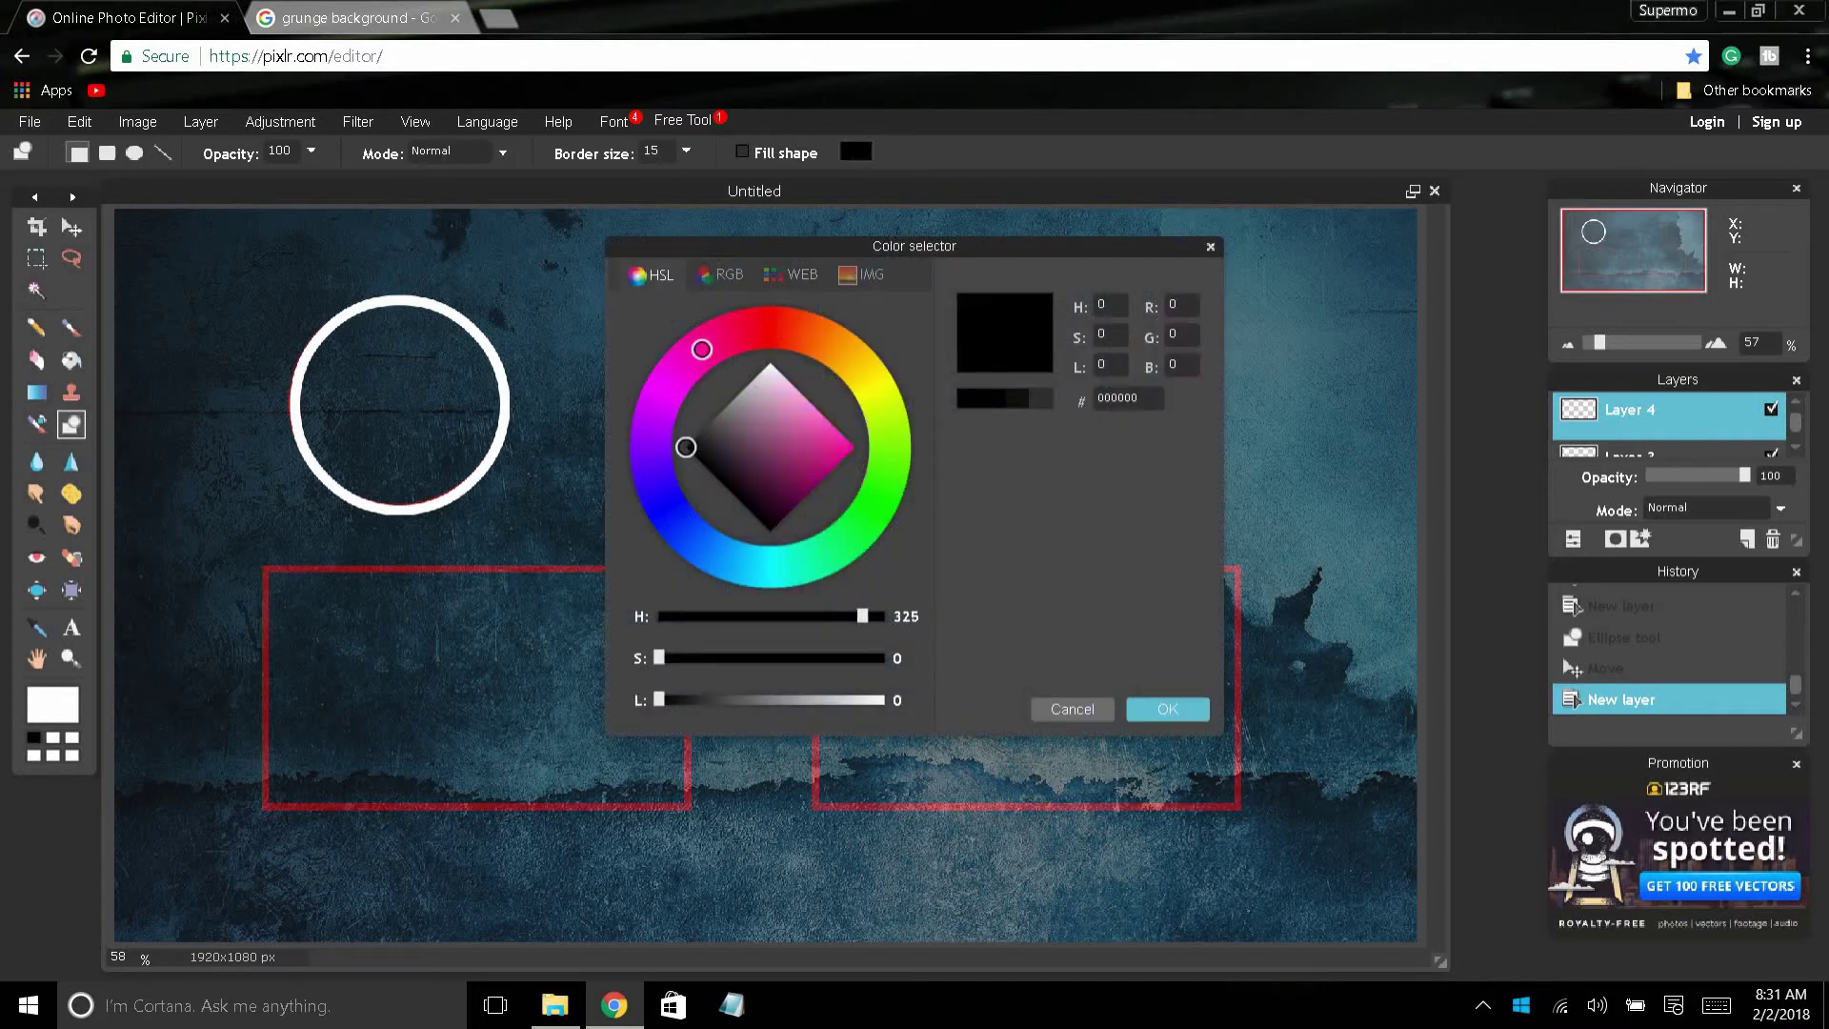
left_click(777, 372)
mouse_move(777, 372)
left_mouse_down()
mouse_move(790, 386)
mouse_move(770, 363)
left_mouse_up()
key("Return")
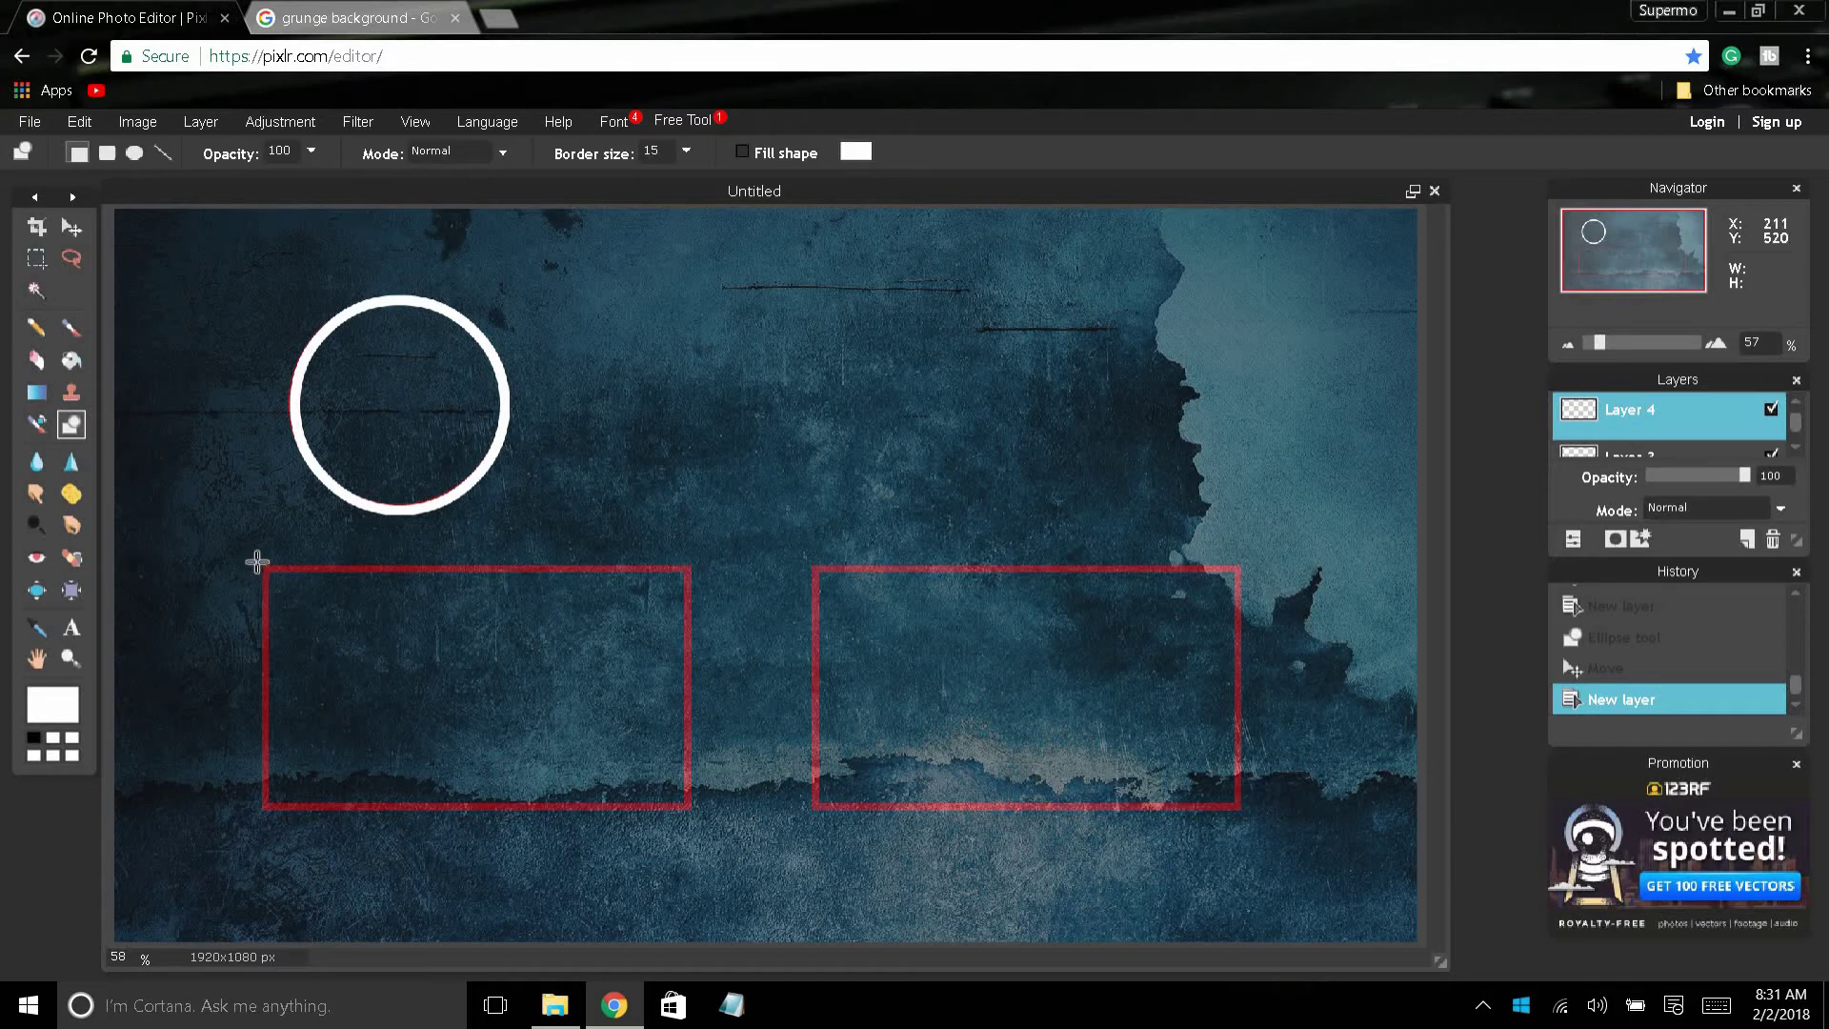
left_click_drag(257, 563, 670, 783)
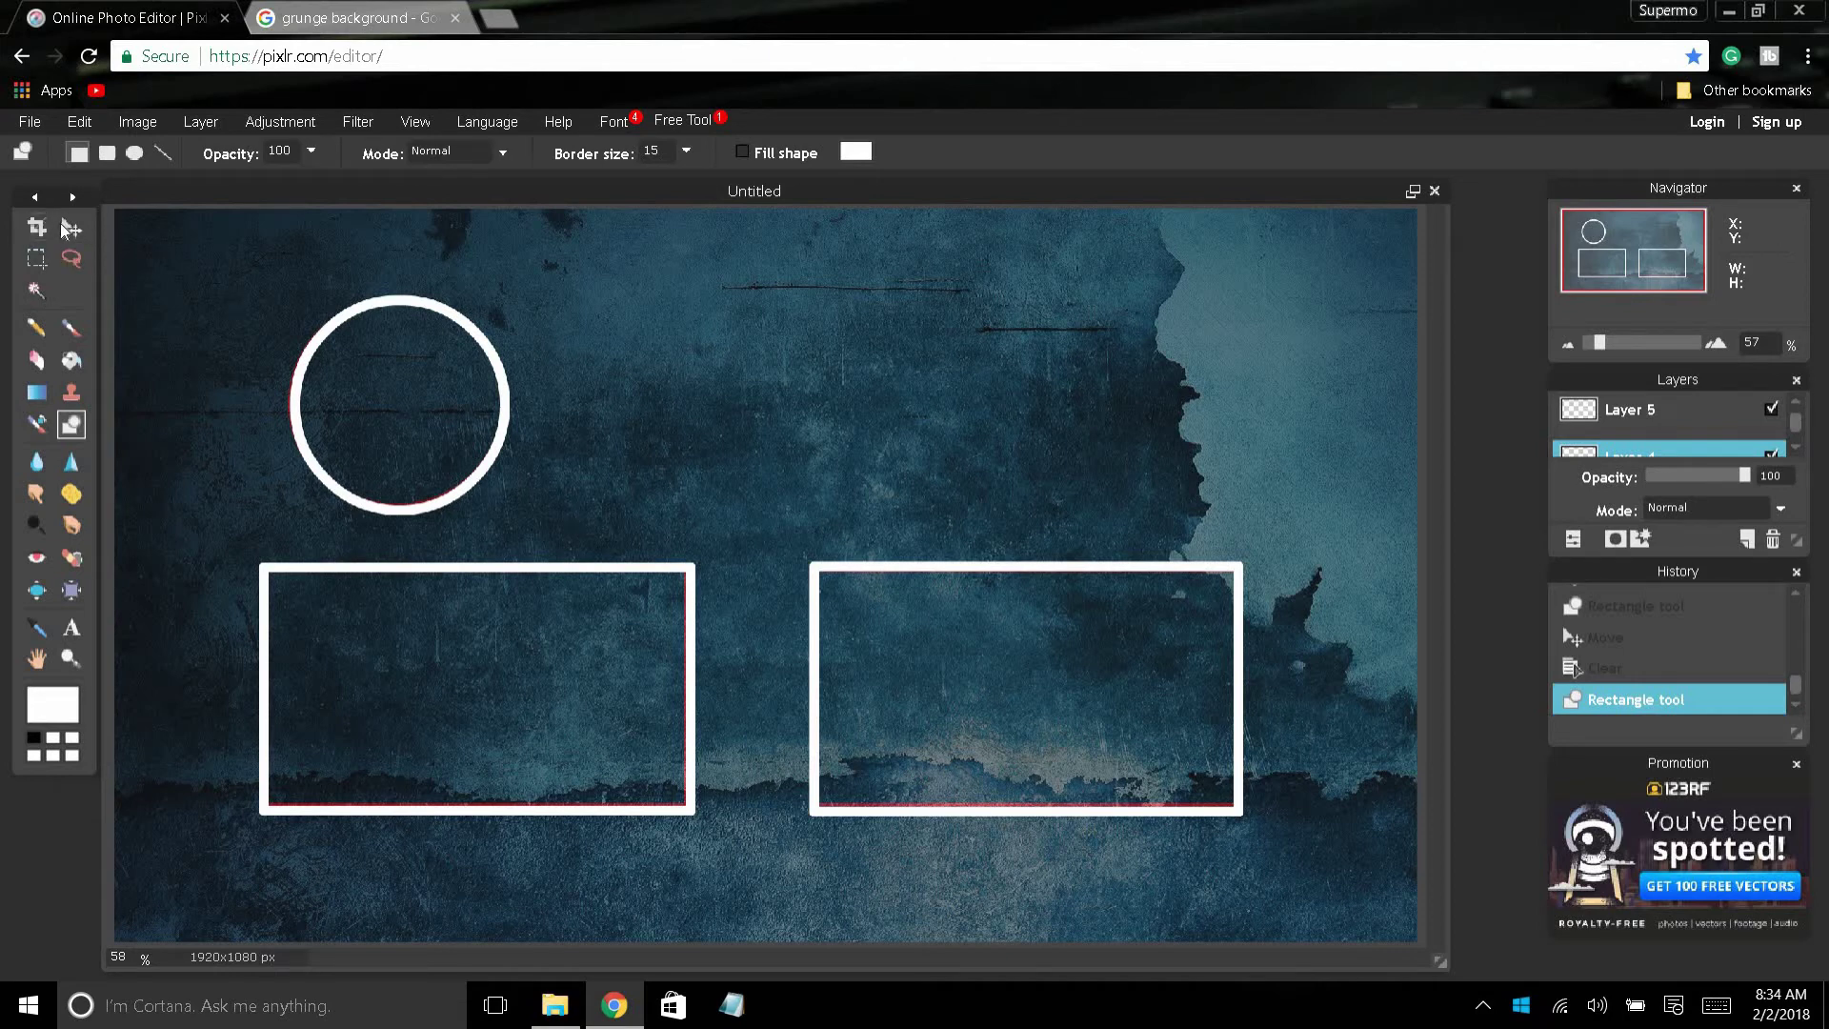
Select the Move tool in Pixlr Editor
left_click(70, 232)
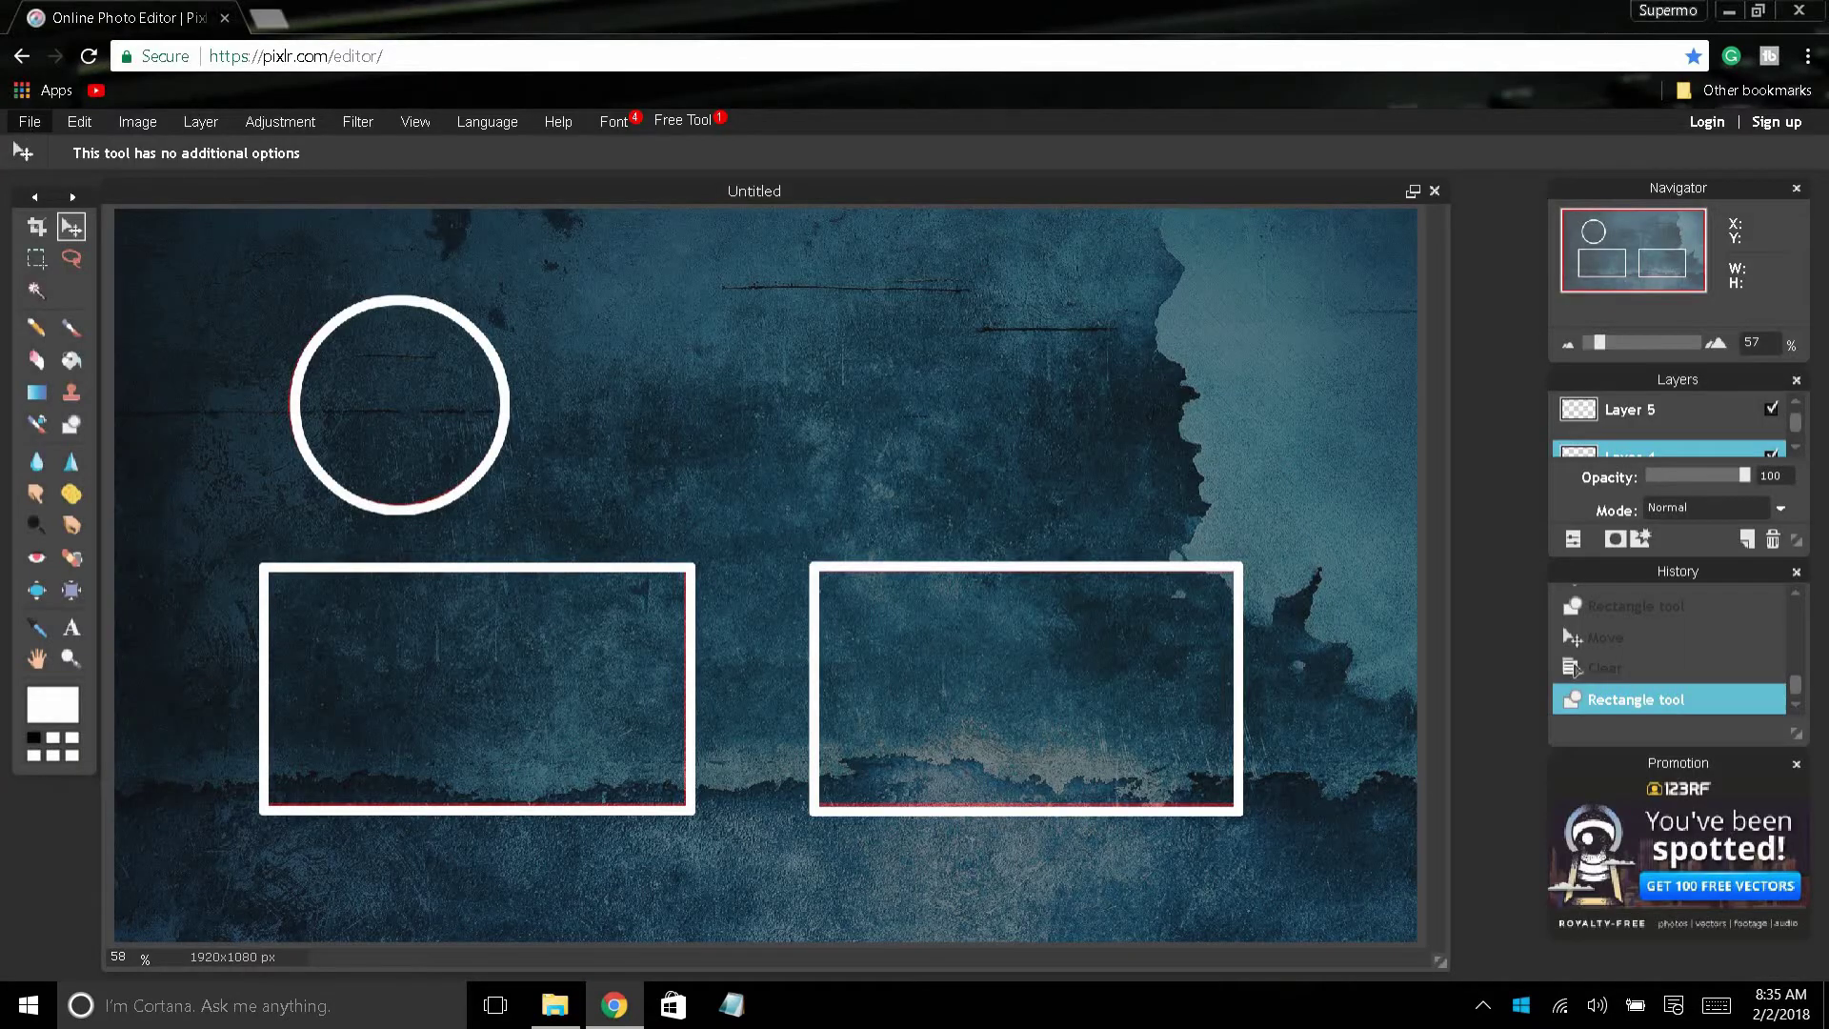
With Layer 5 active, open the Instagram logo file, copy the whole image, and close it without saving
left_click(1631, 415)
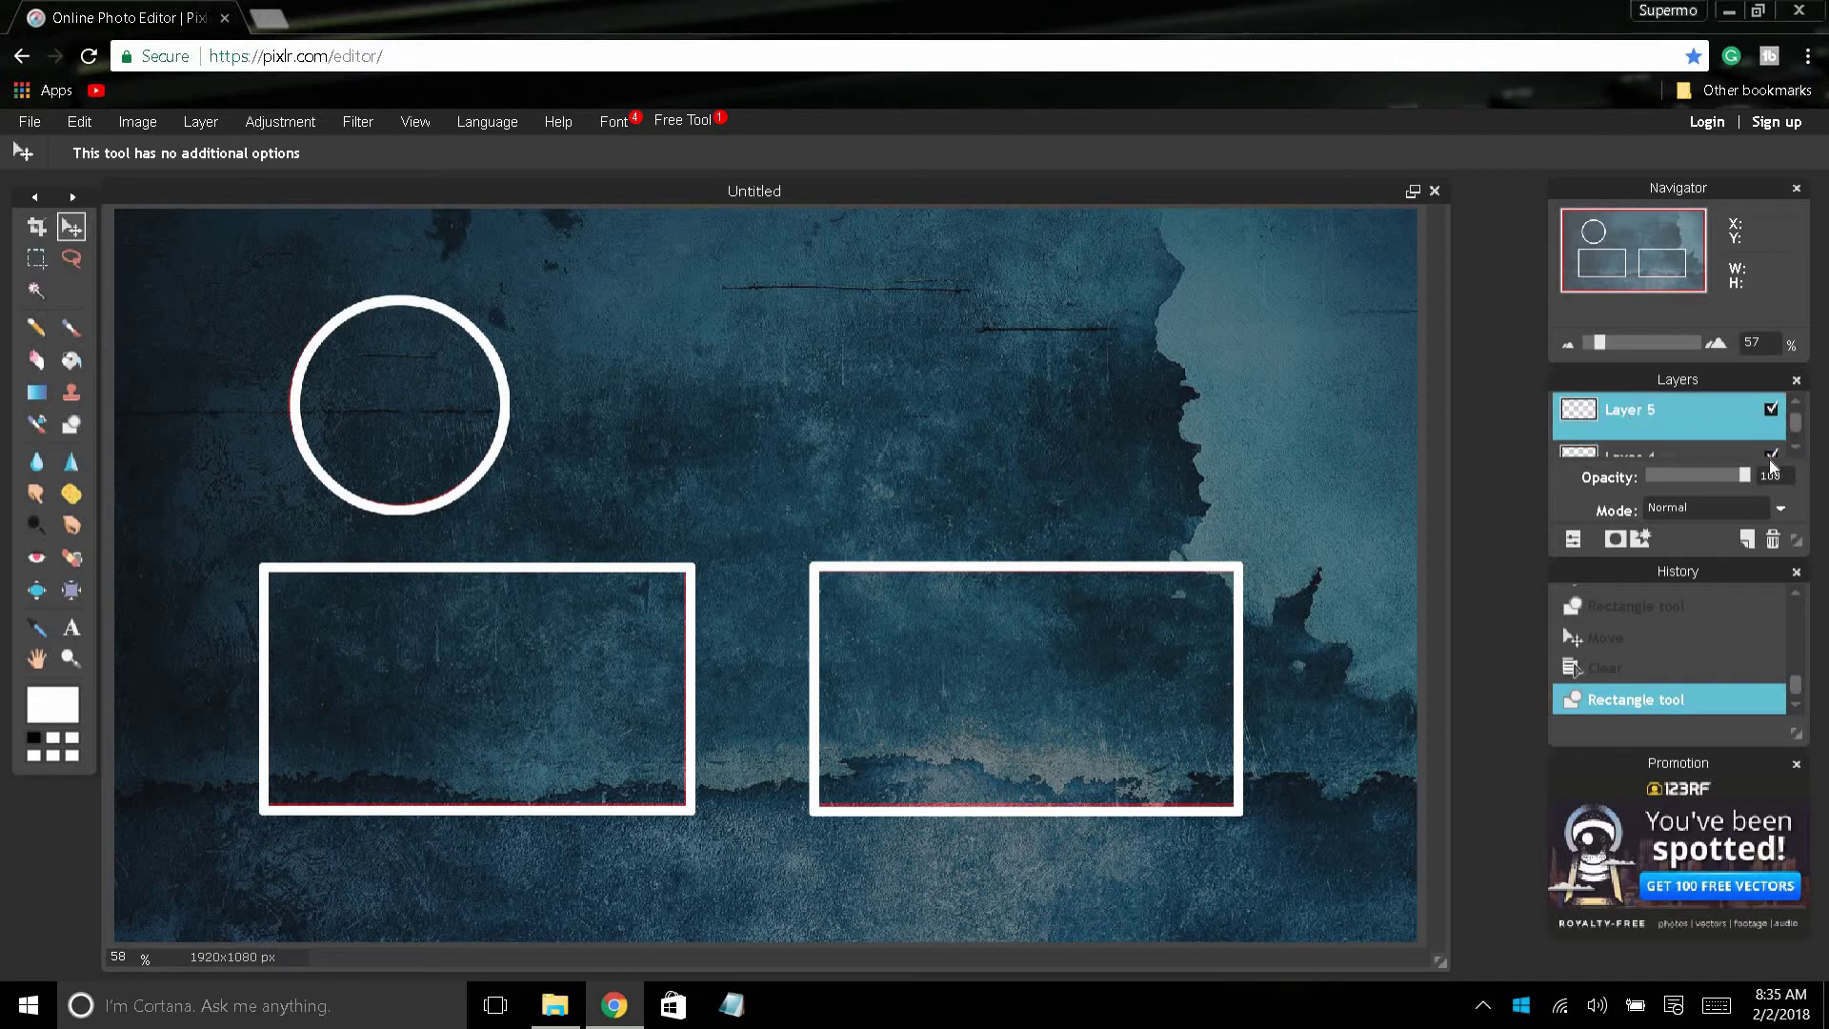
left_click(29, 121)
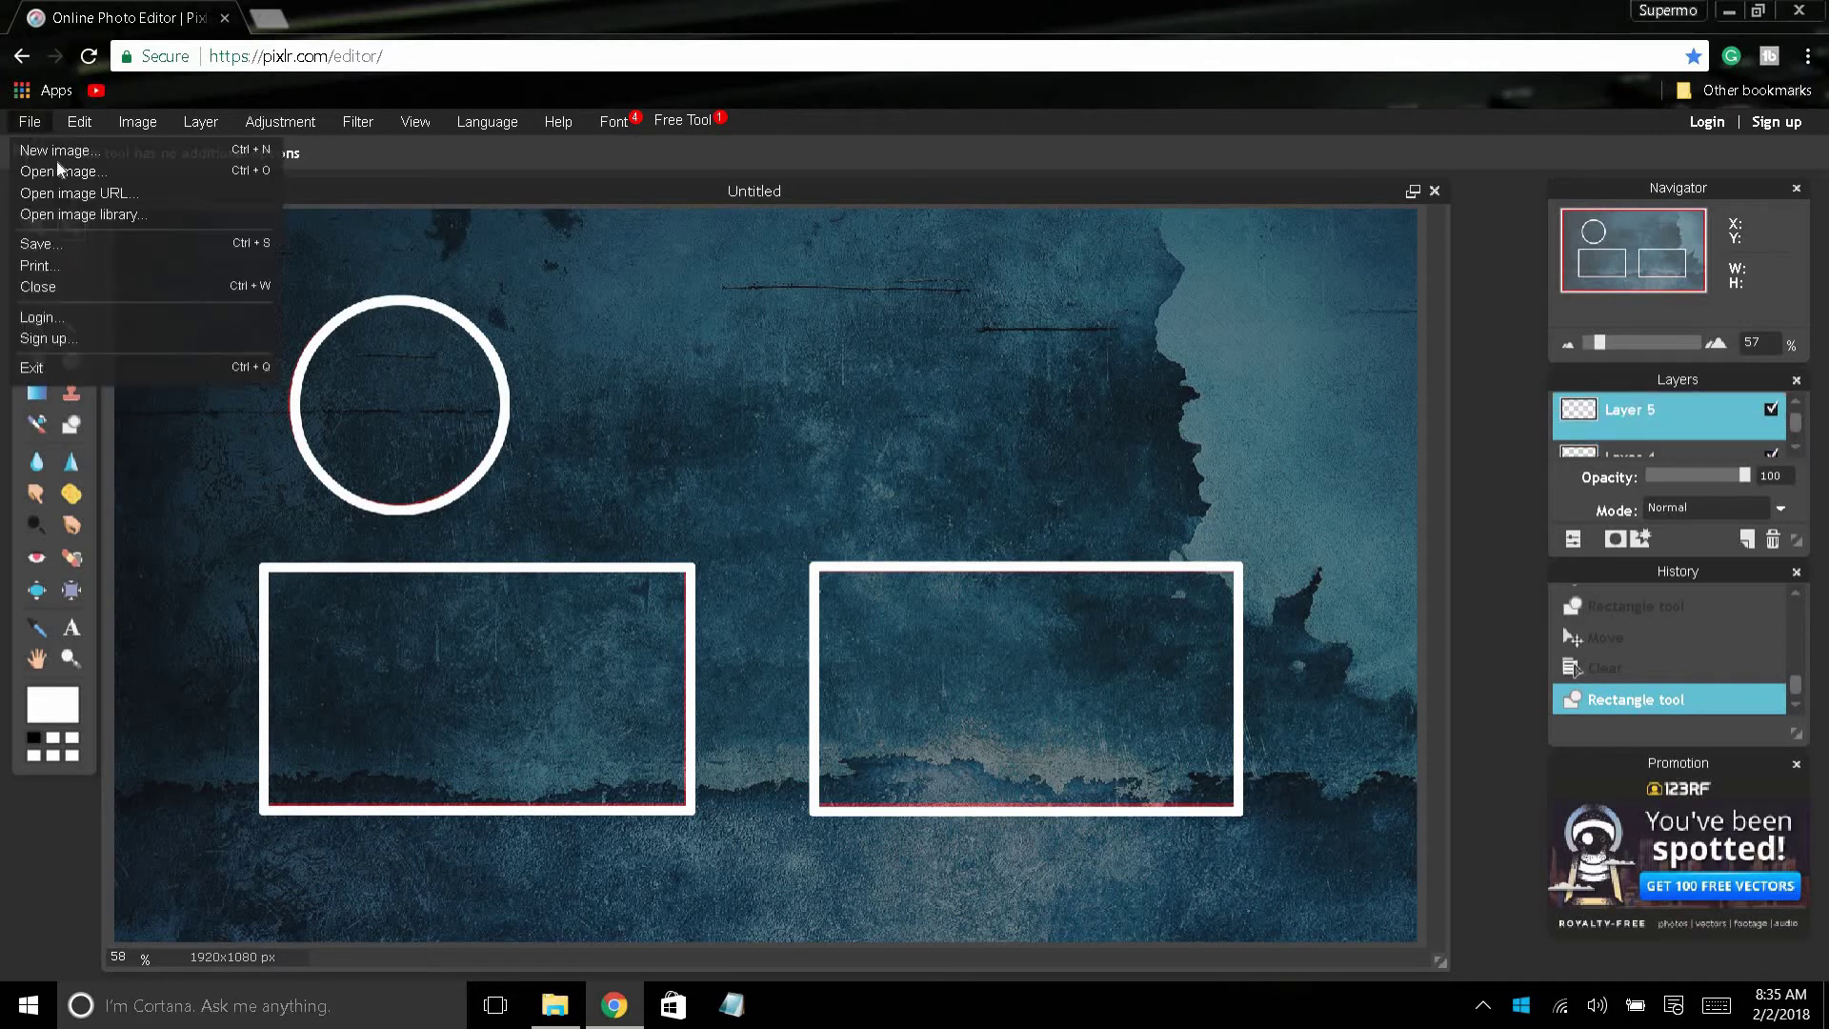
left_click(69, 177)
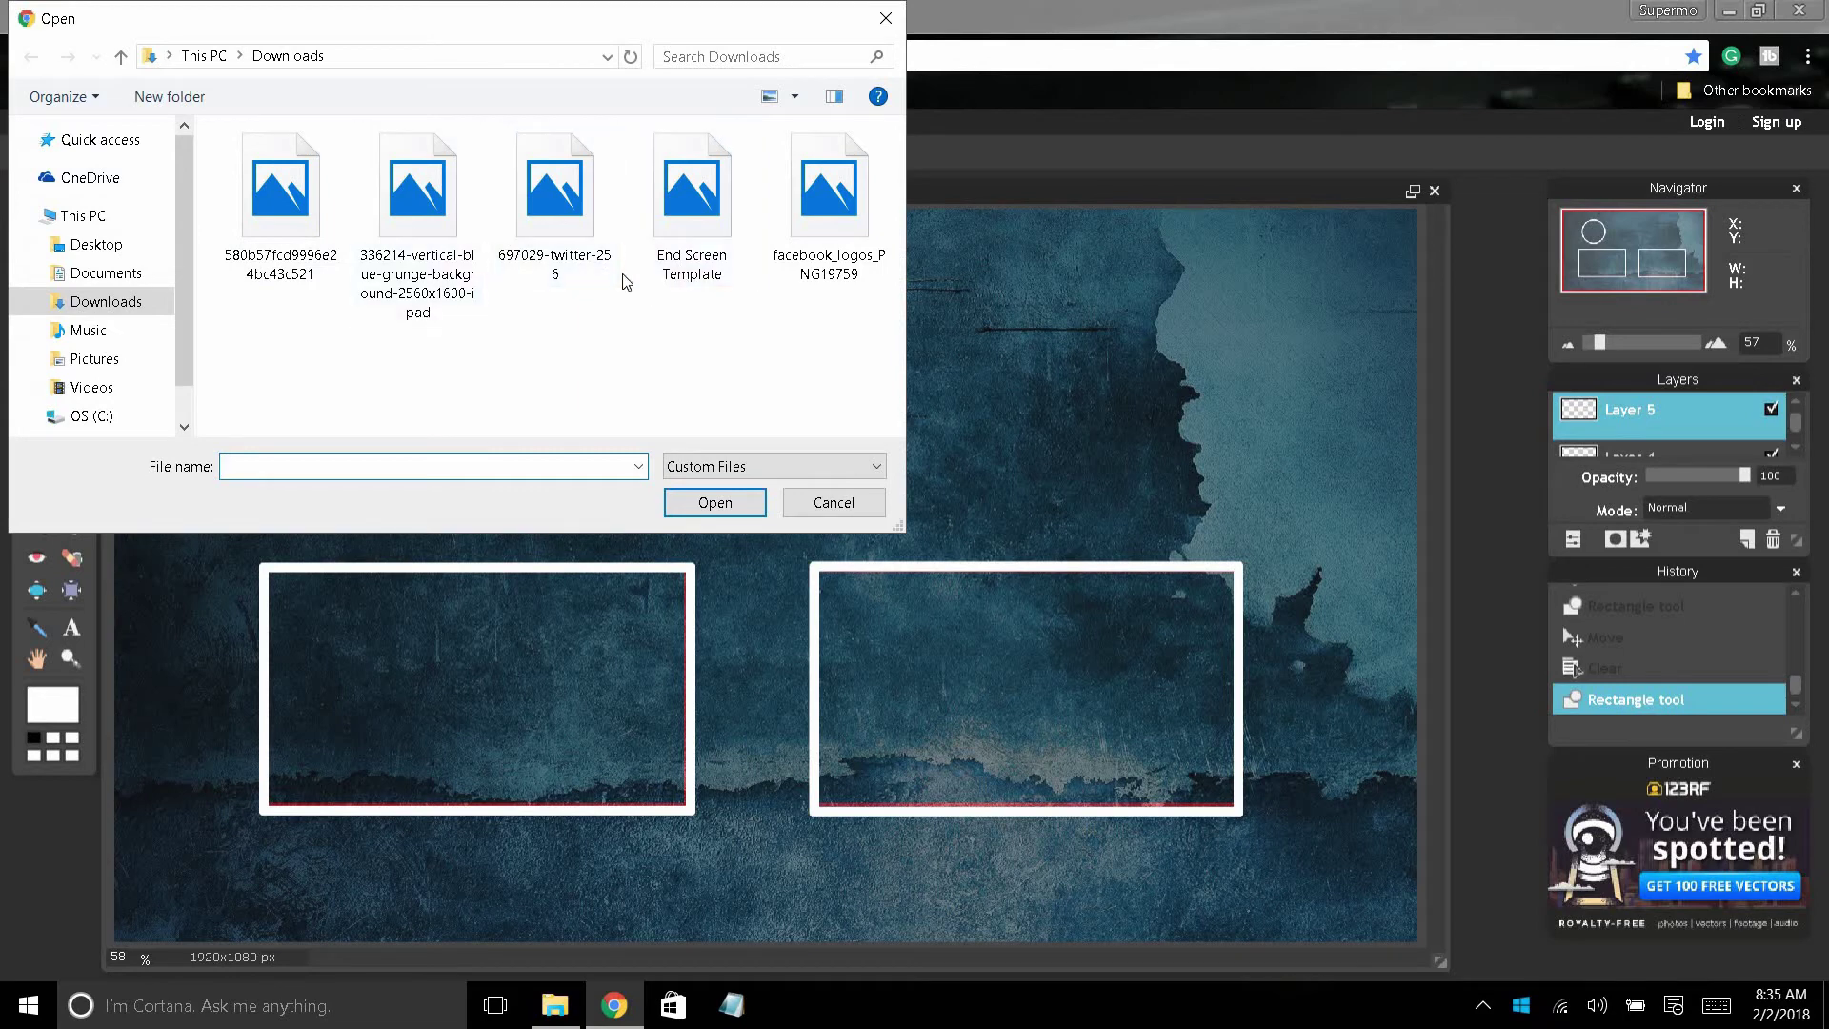
left_click(581, 284)
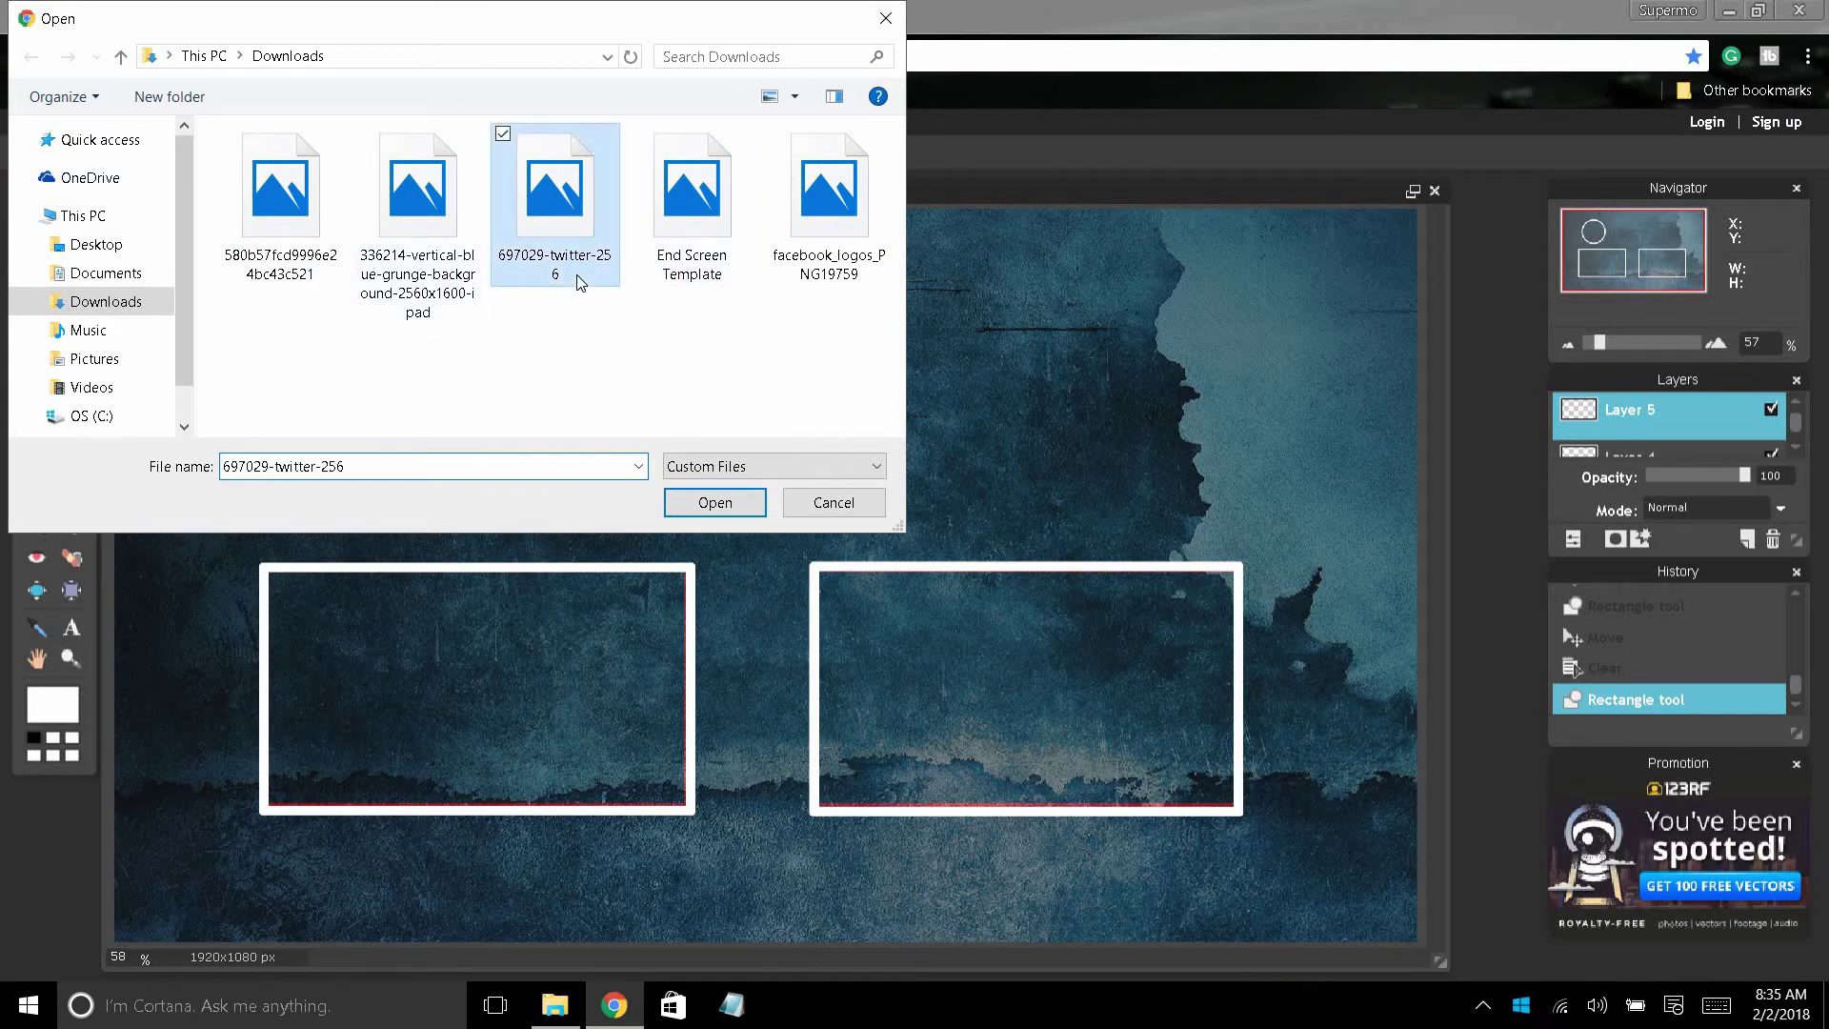
left_click(280, 236)
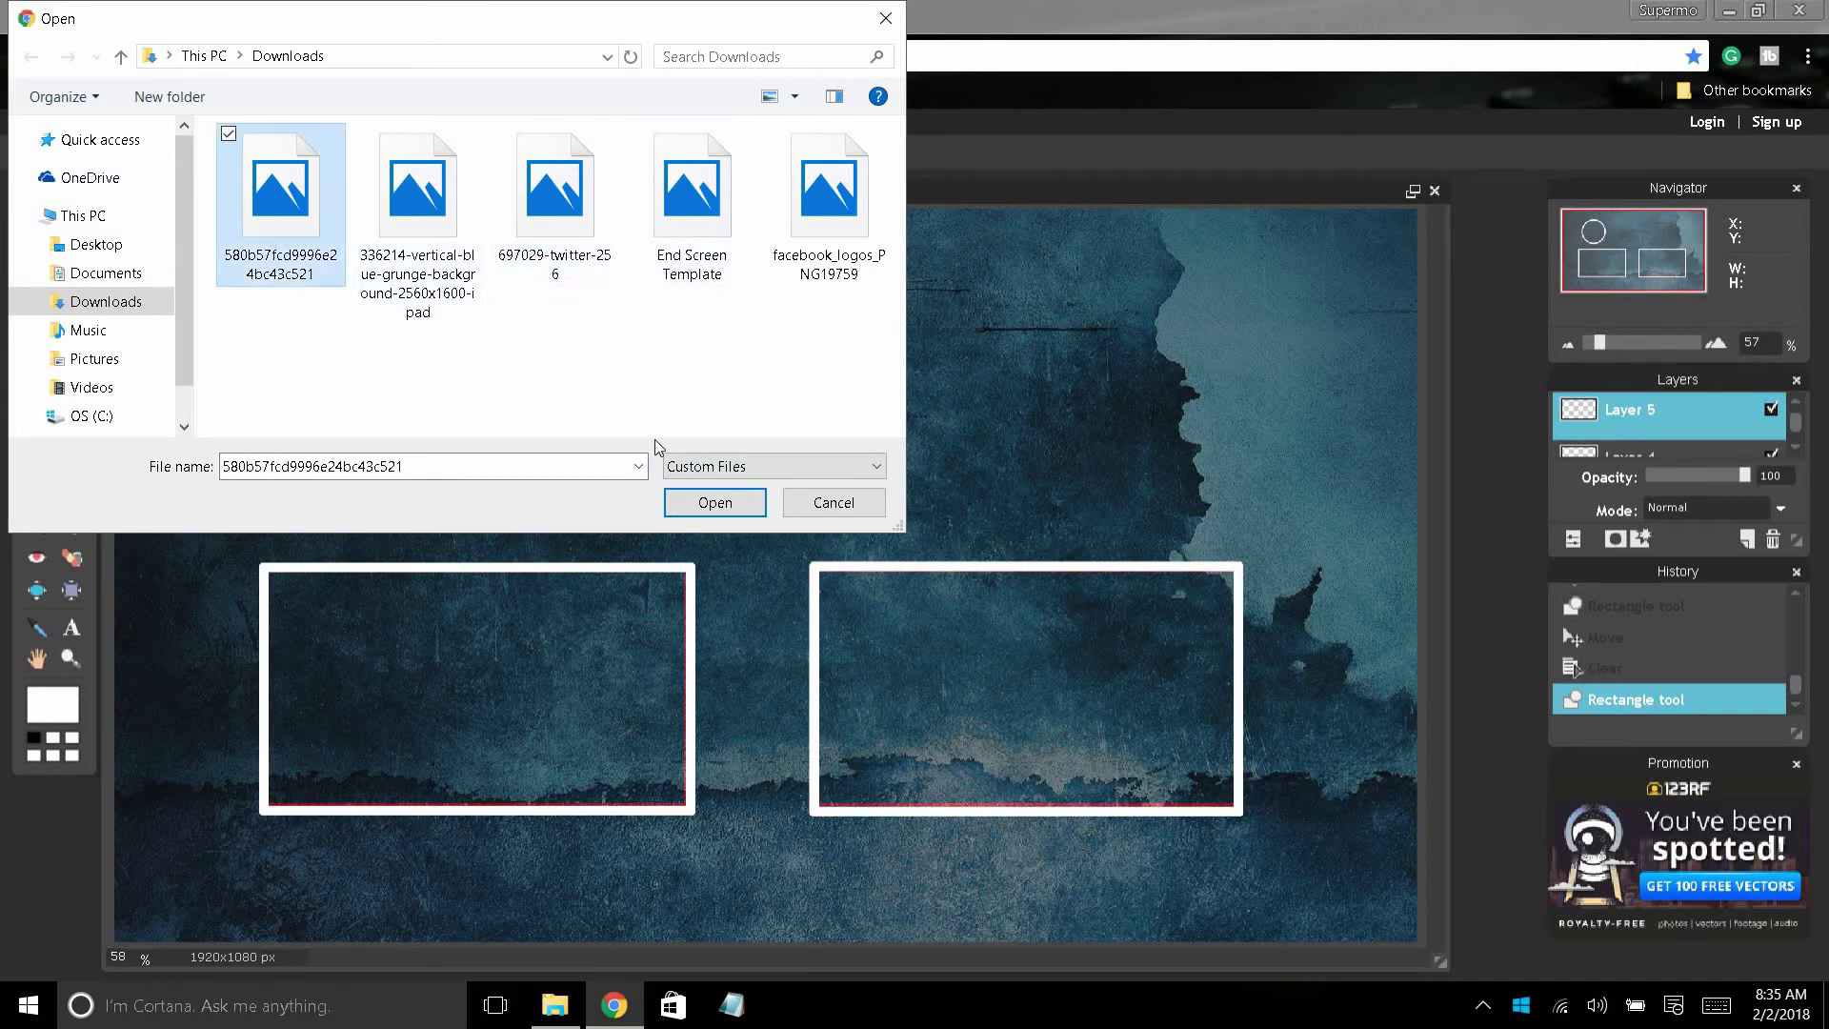
left_click(713, 502)
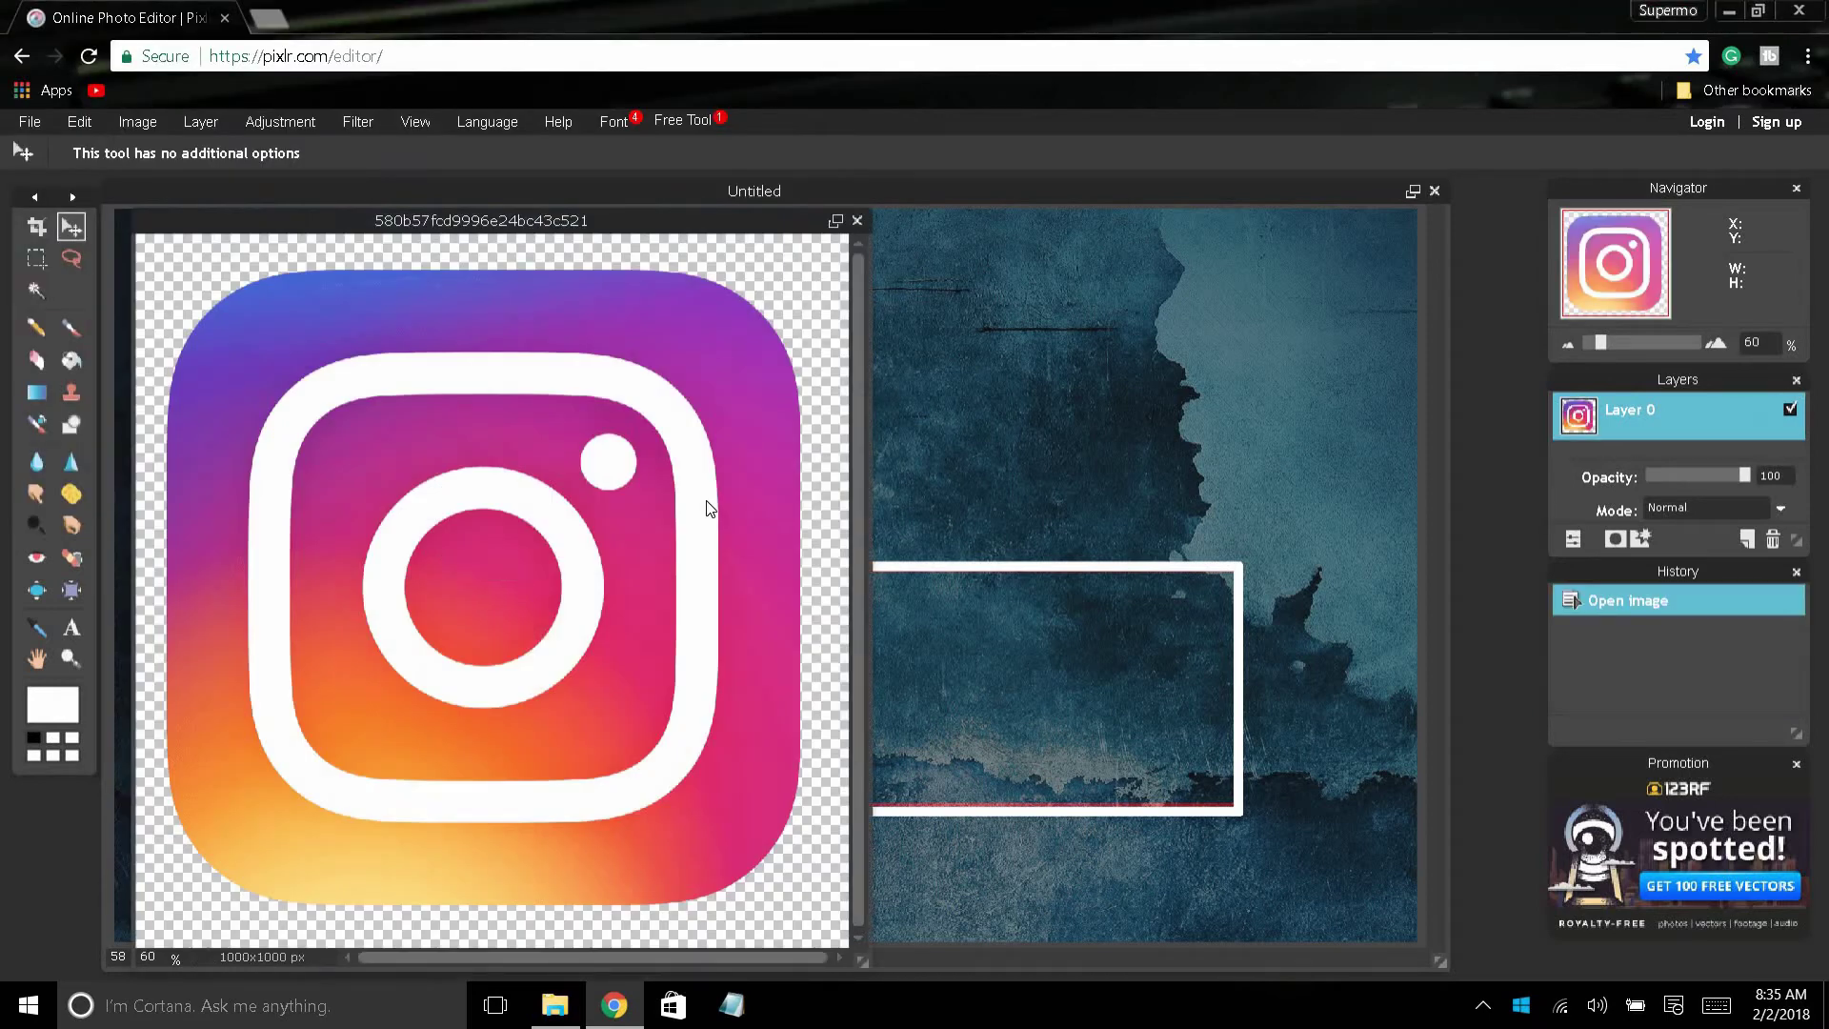
key("ctrl+a")
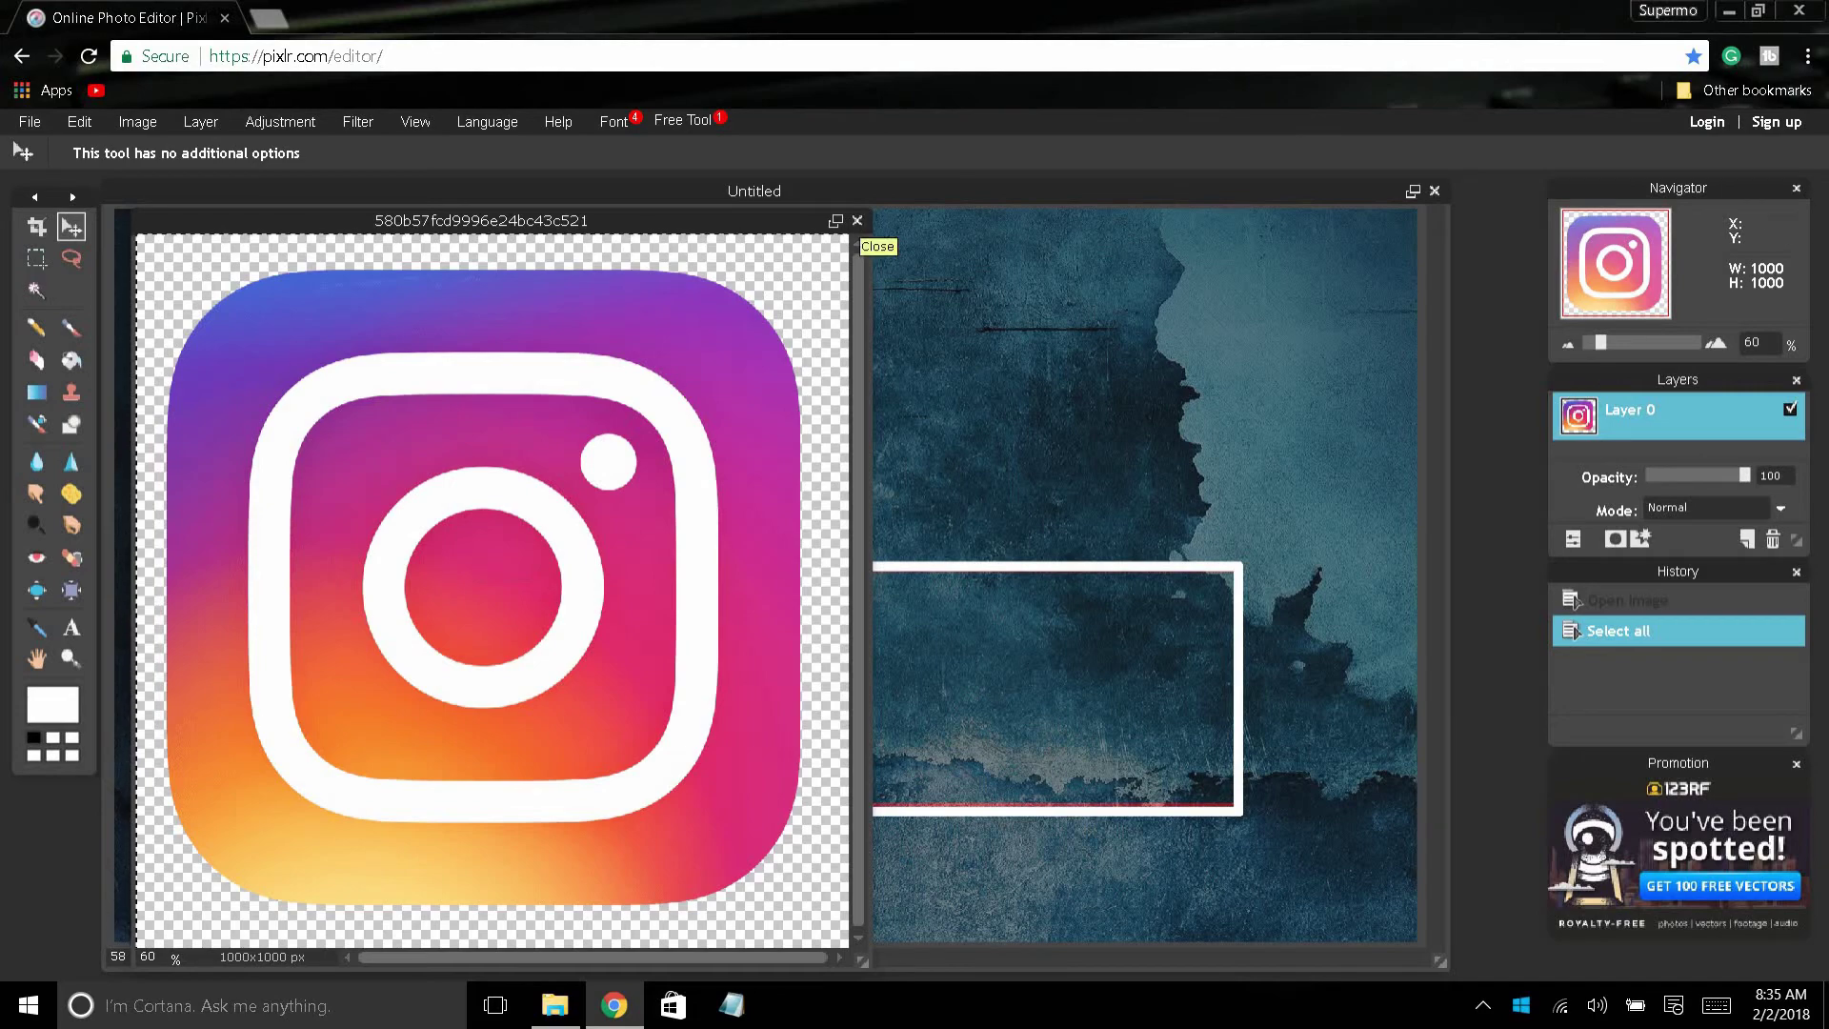
key("ctrl+c")
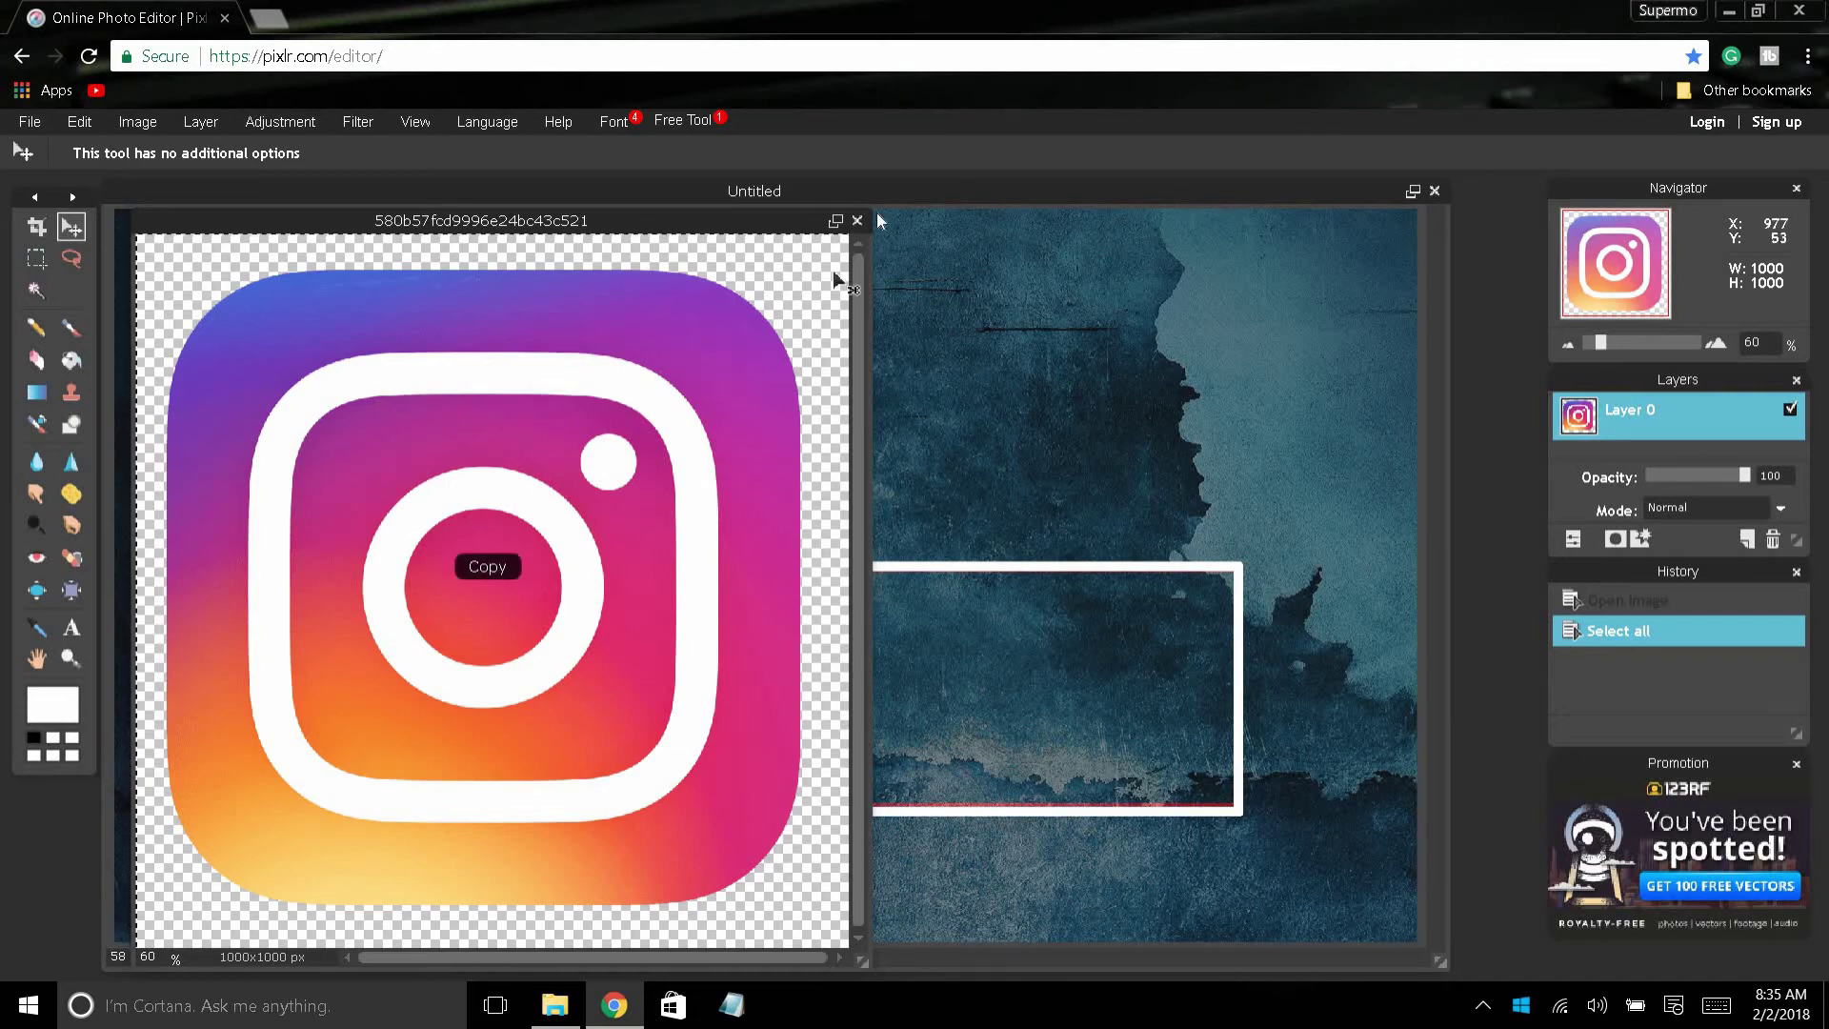
left_click(857, 220)
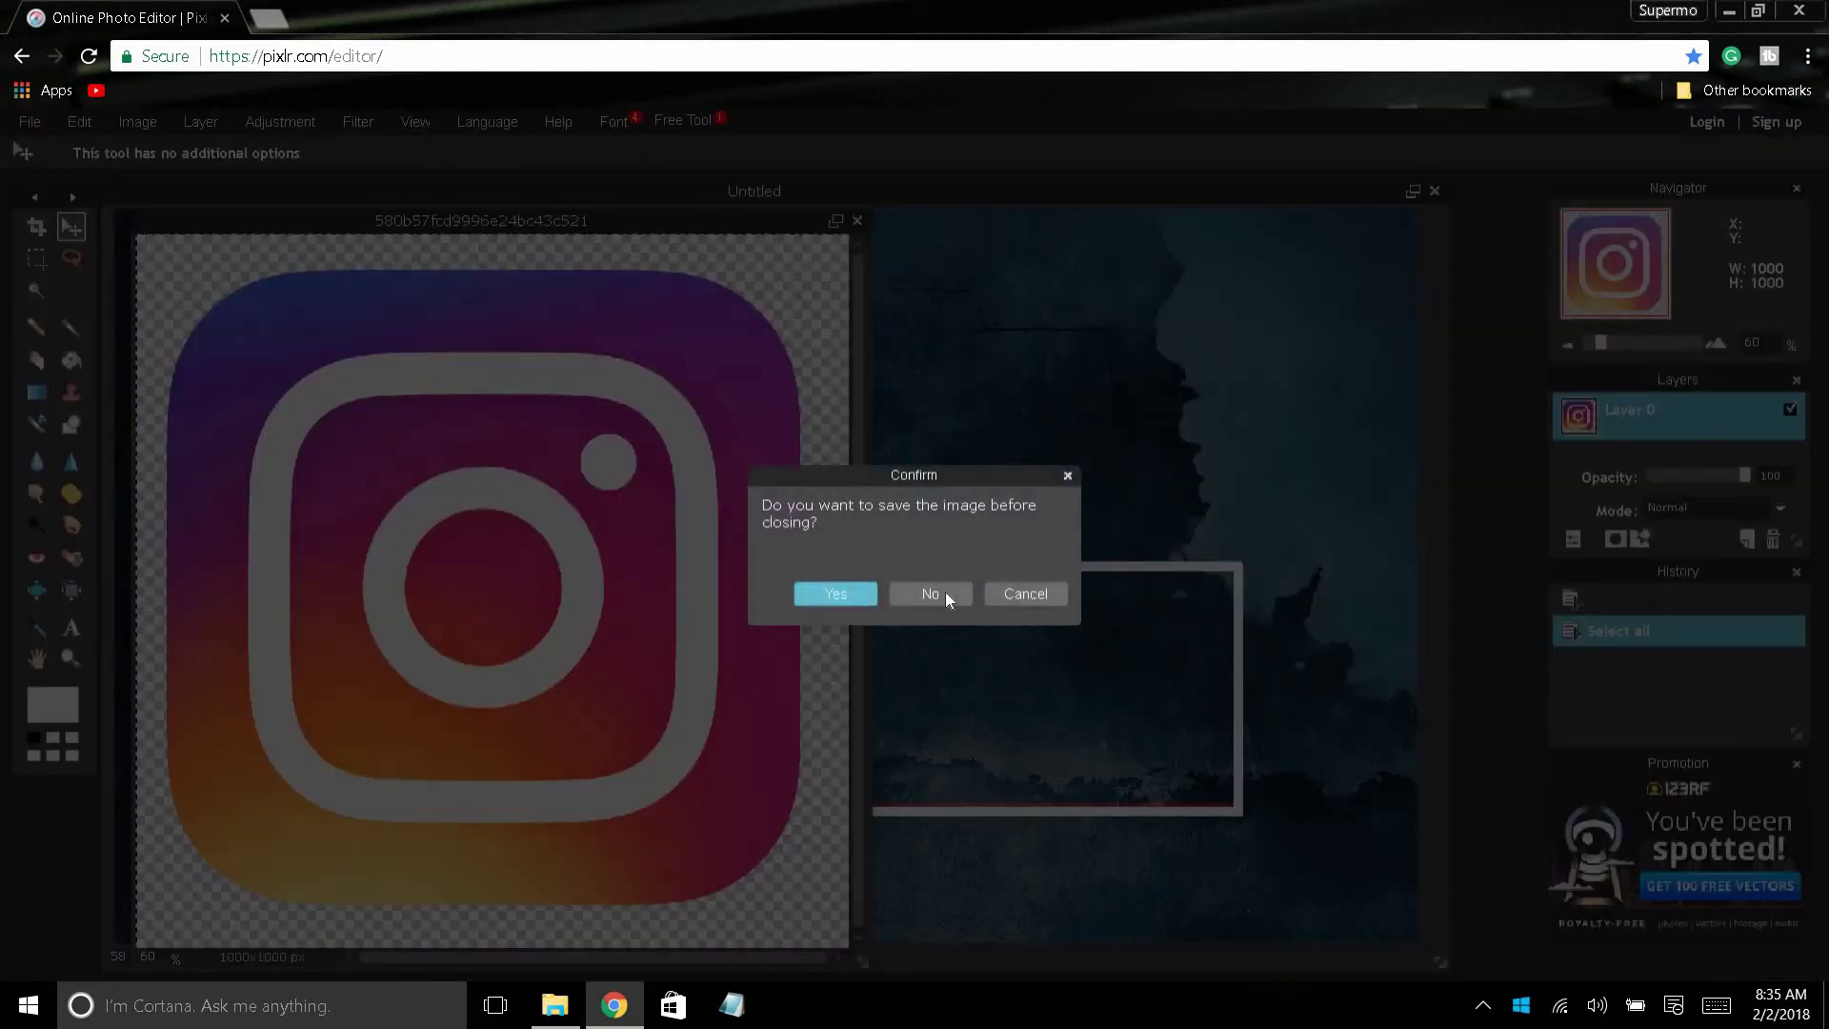
left_click(944, 592)
Paste the Instagram logo onto the end screen and free-transform it into a small icon at top centre
key("ctrl+v")
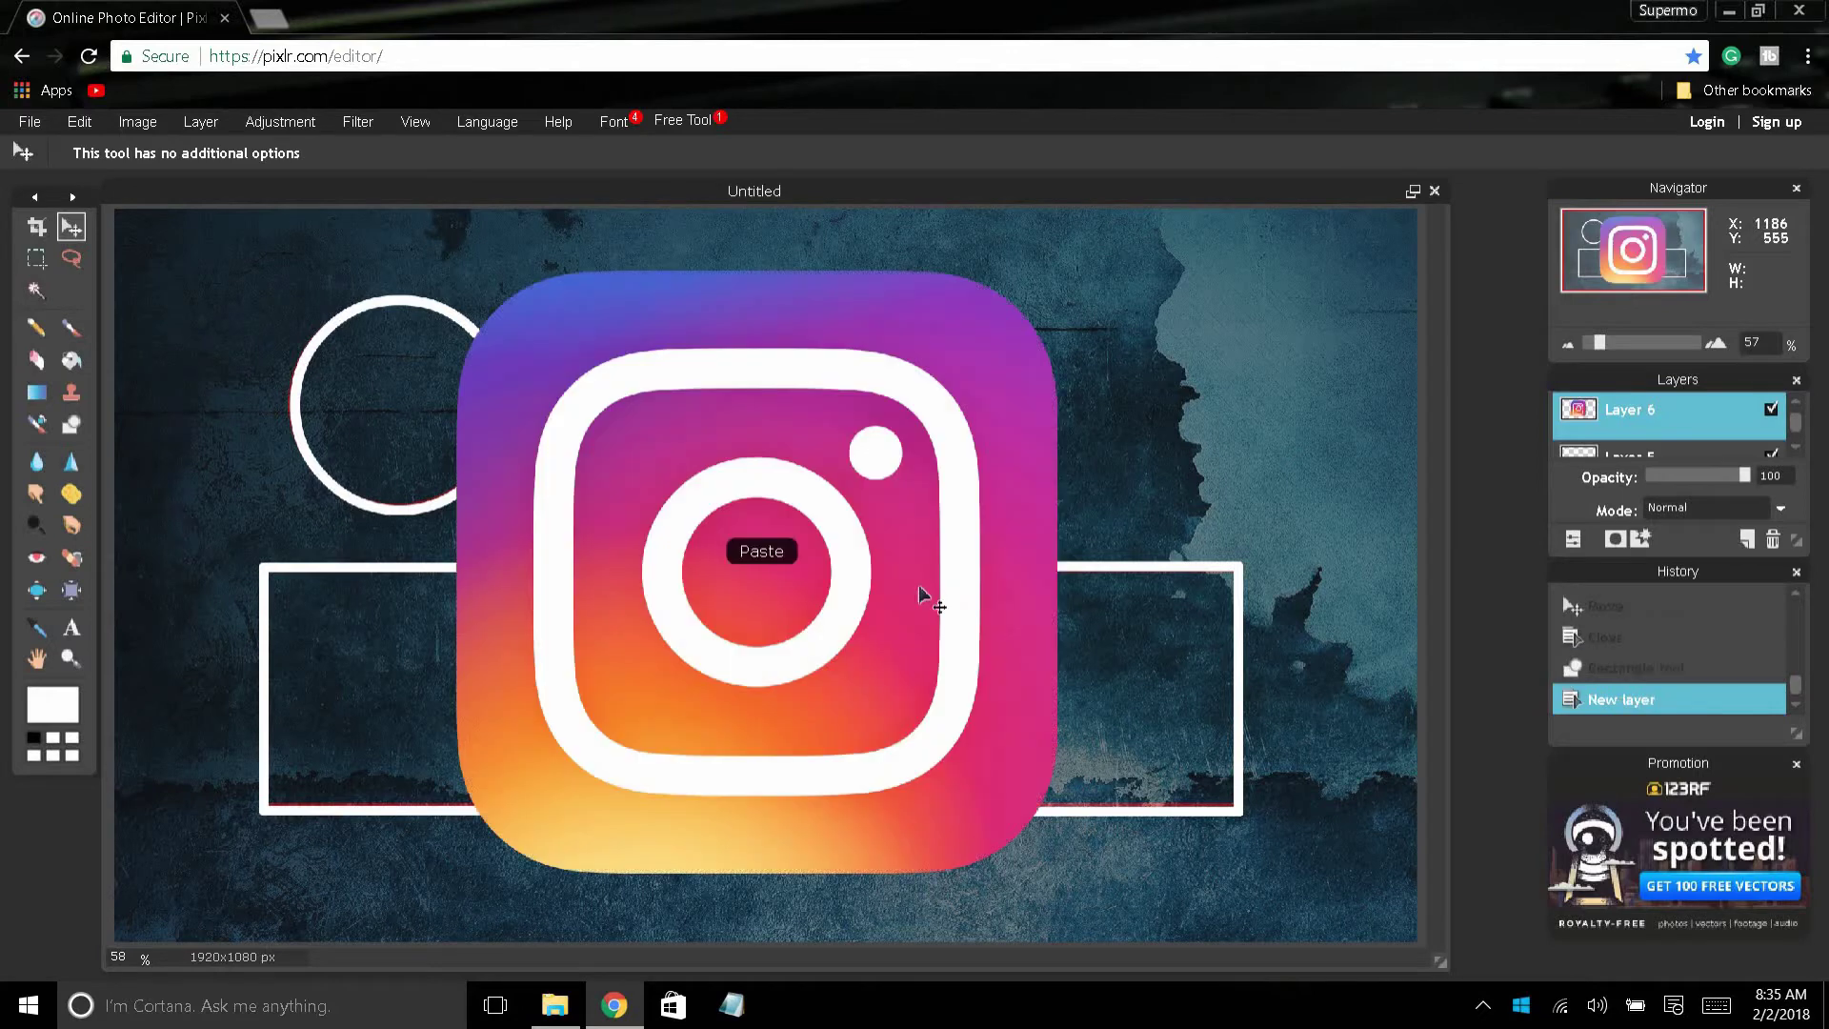
left_click(84, 125)
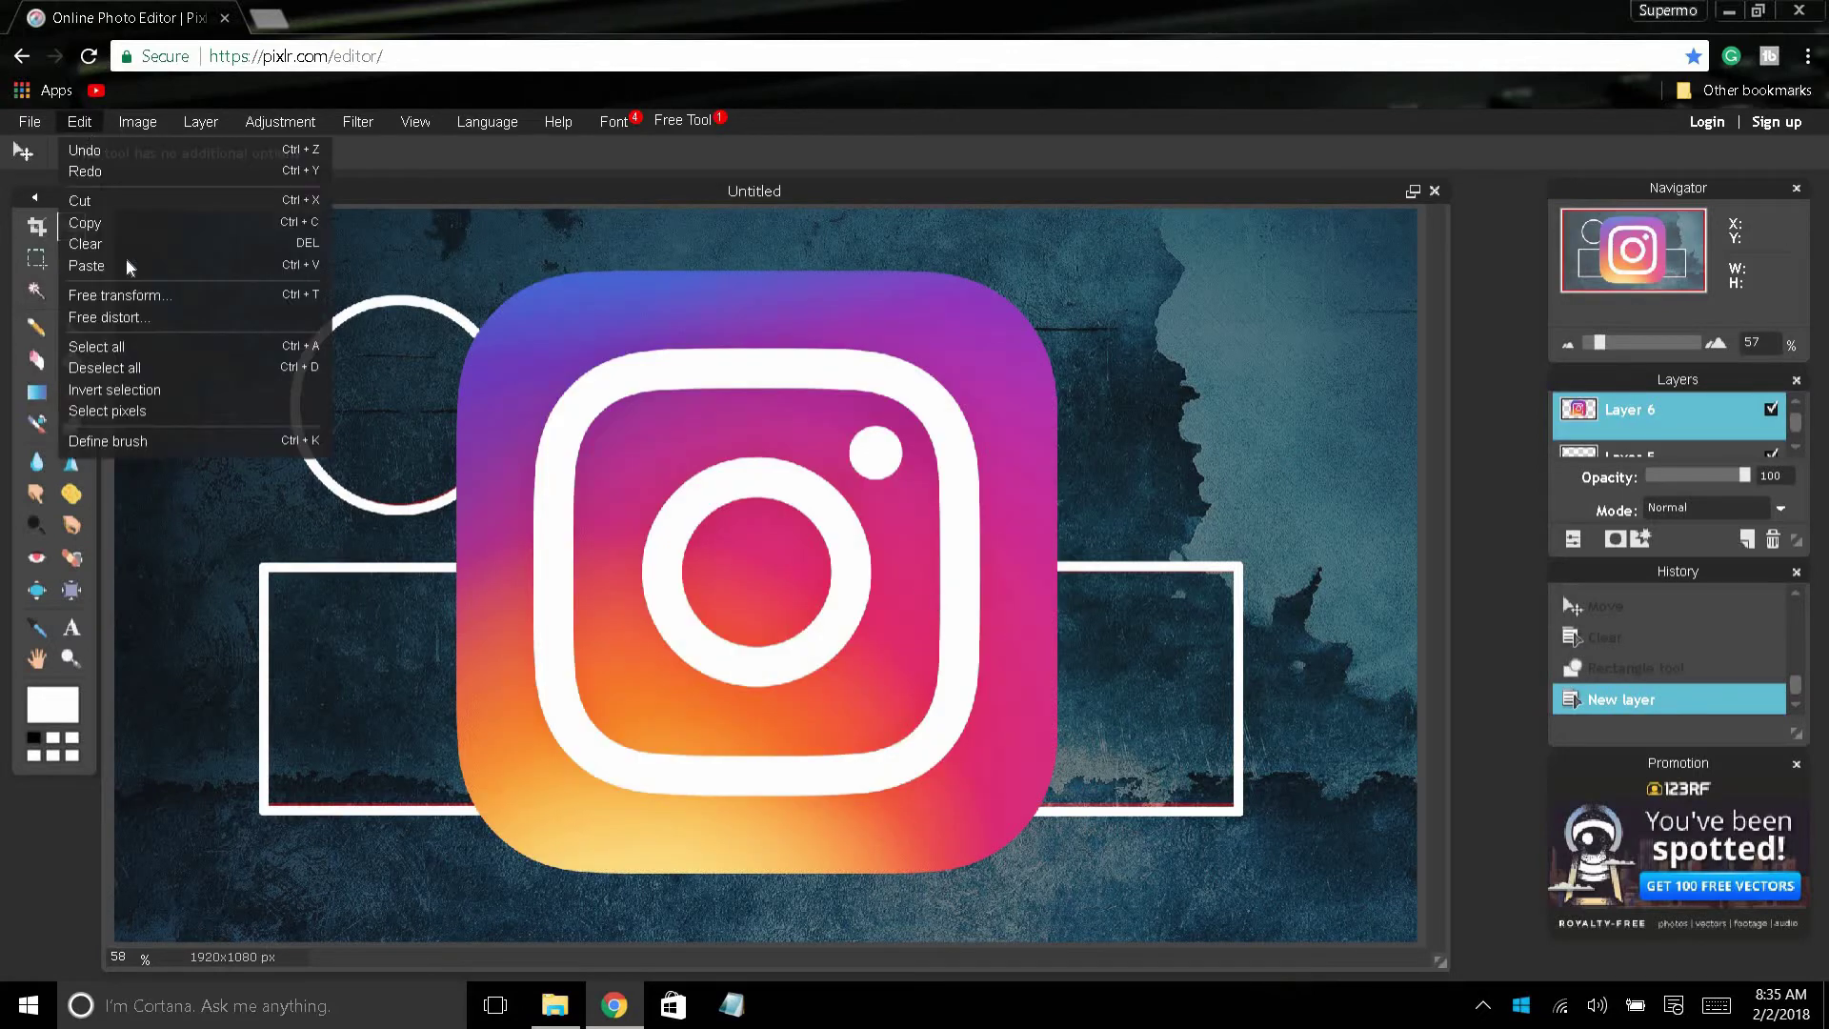
left_click(146, 294)
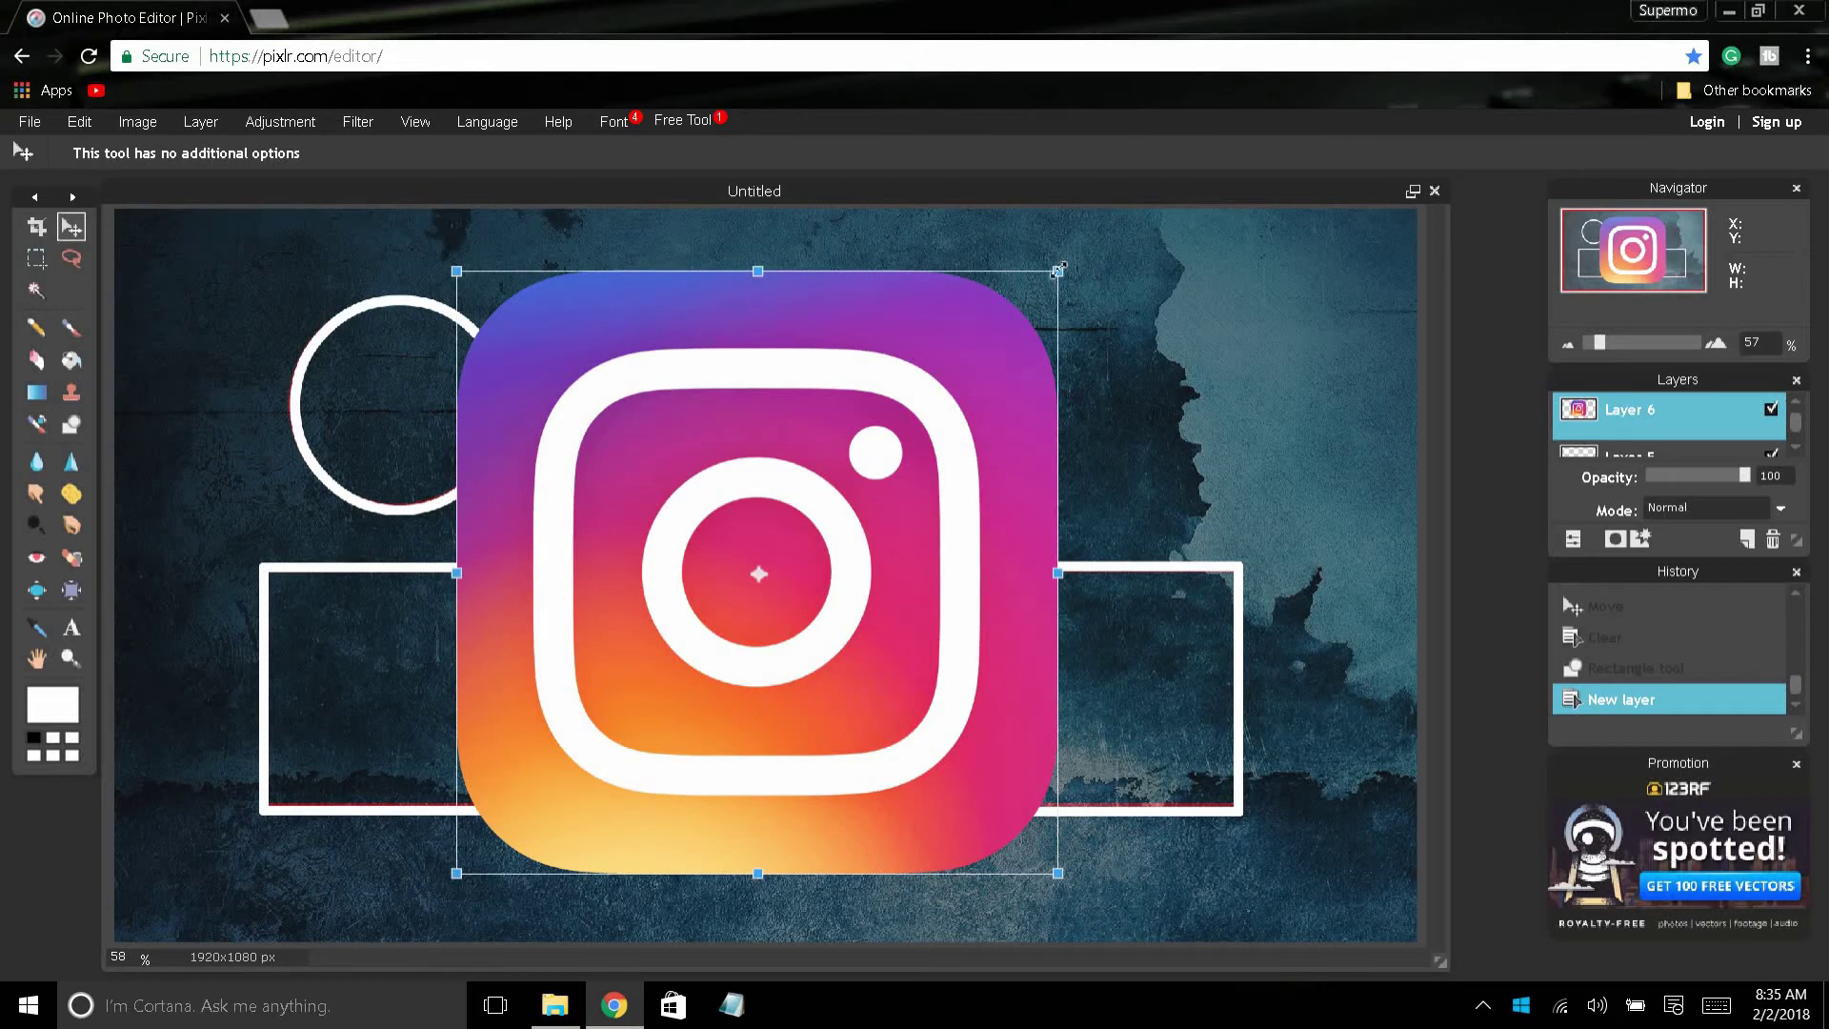
left_click_drag(1058, 271, 803, 526)
left_click_drag(757, 571, 957, 261)
key("Return")
left_click(29, 121)
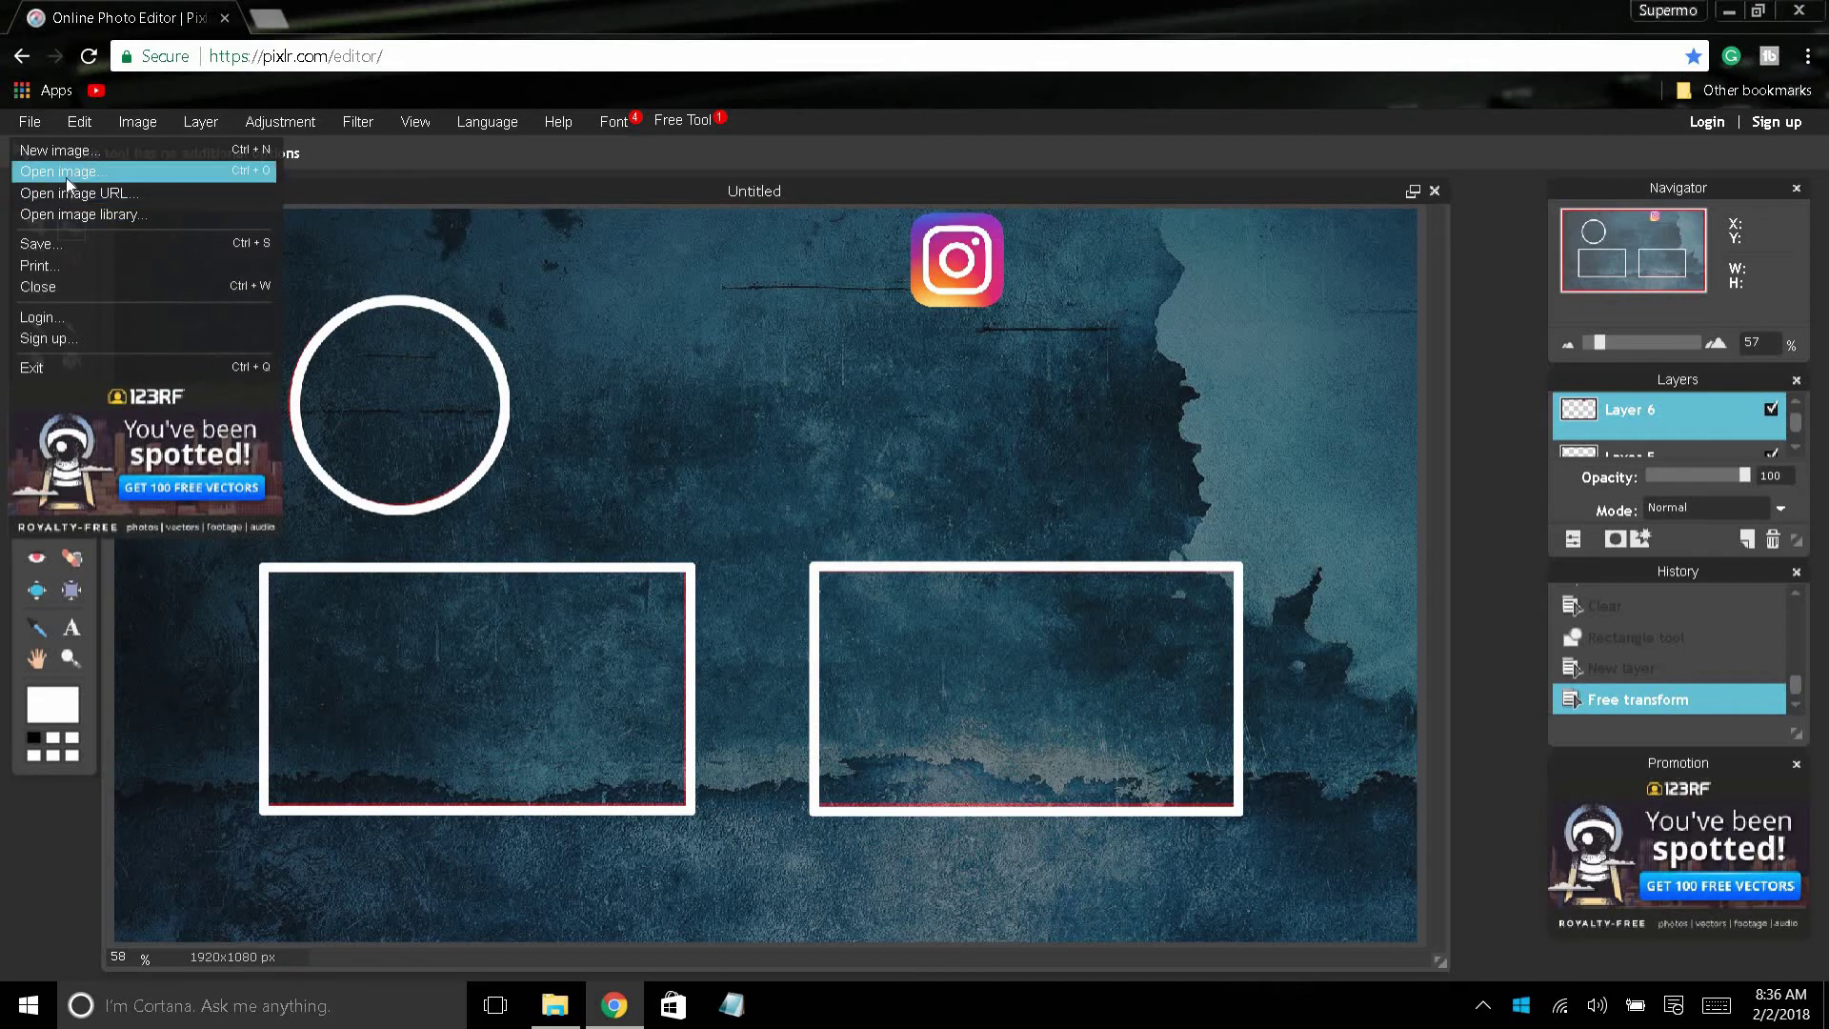
Copy the whole Twitter logo image, close it without saving, and paste it onto the end screen
left_click(66, 174)
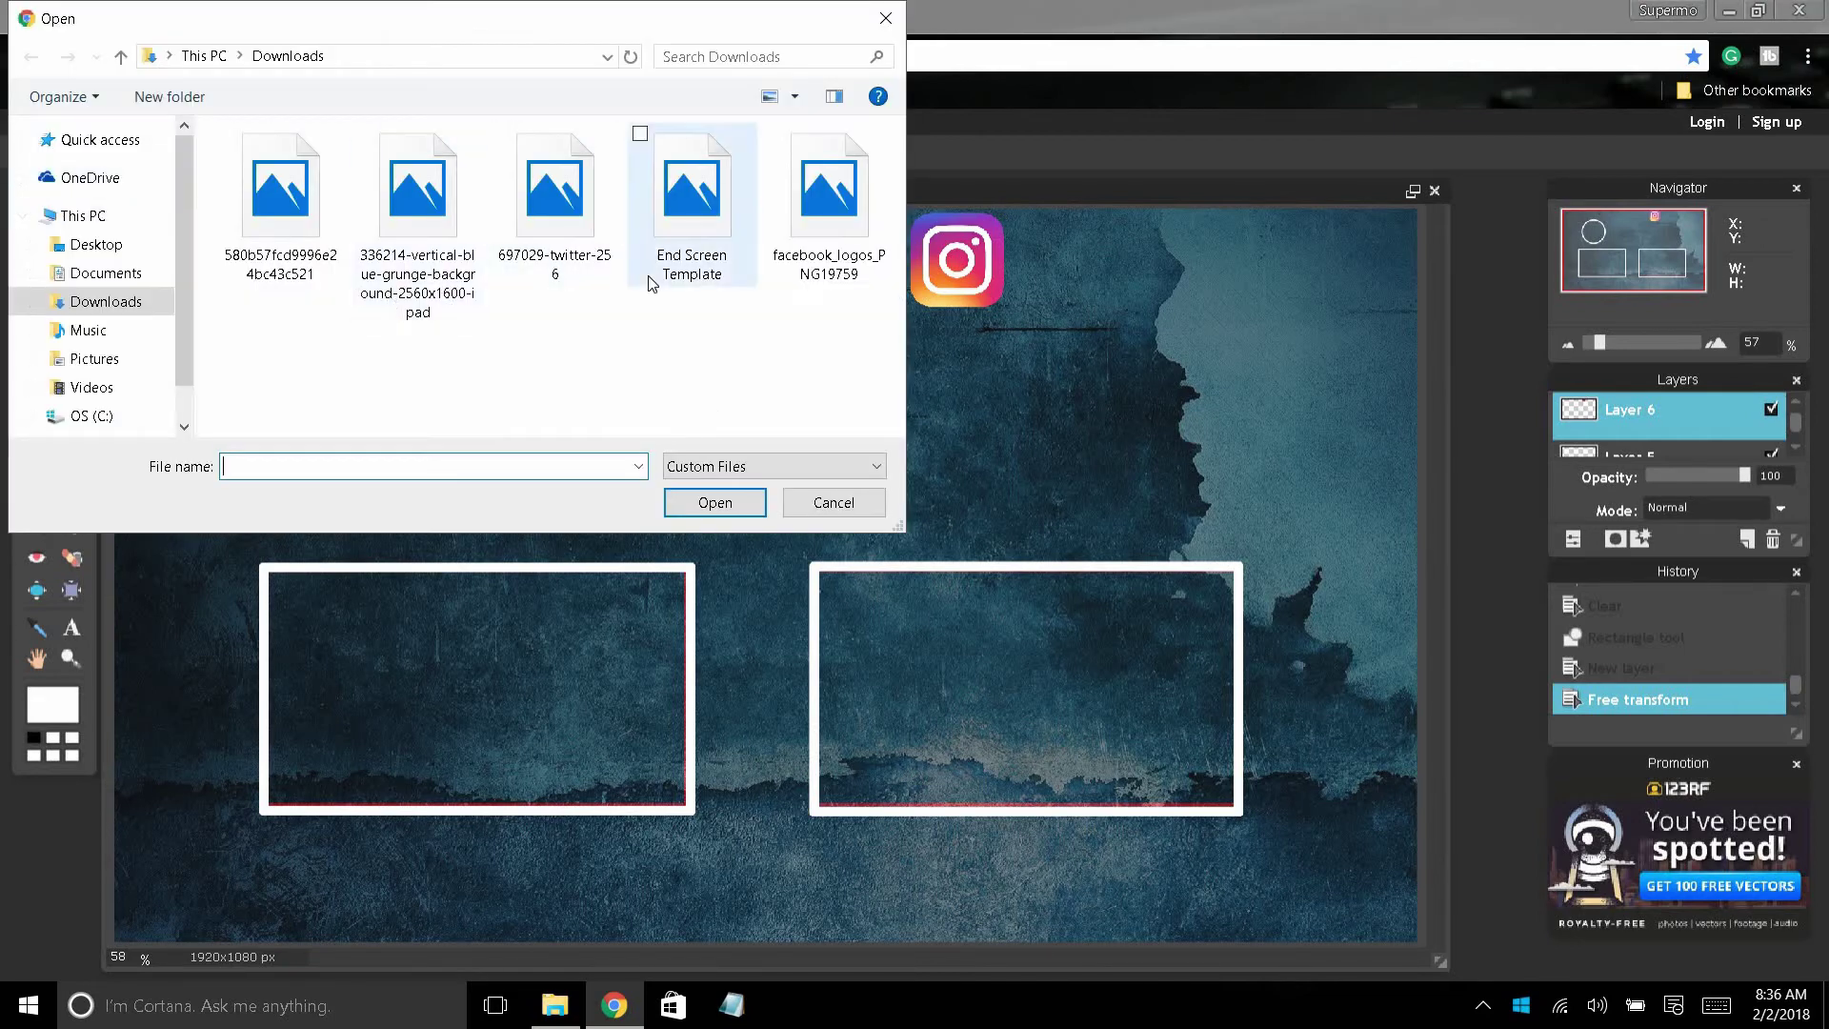
left_click(555, 205)
left_click(693, 494)
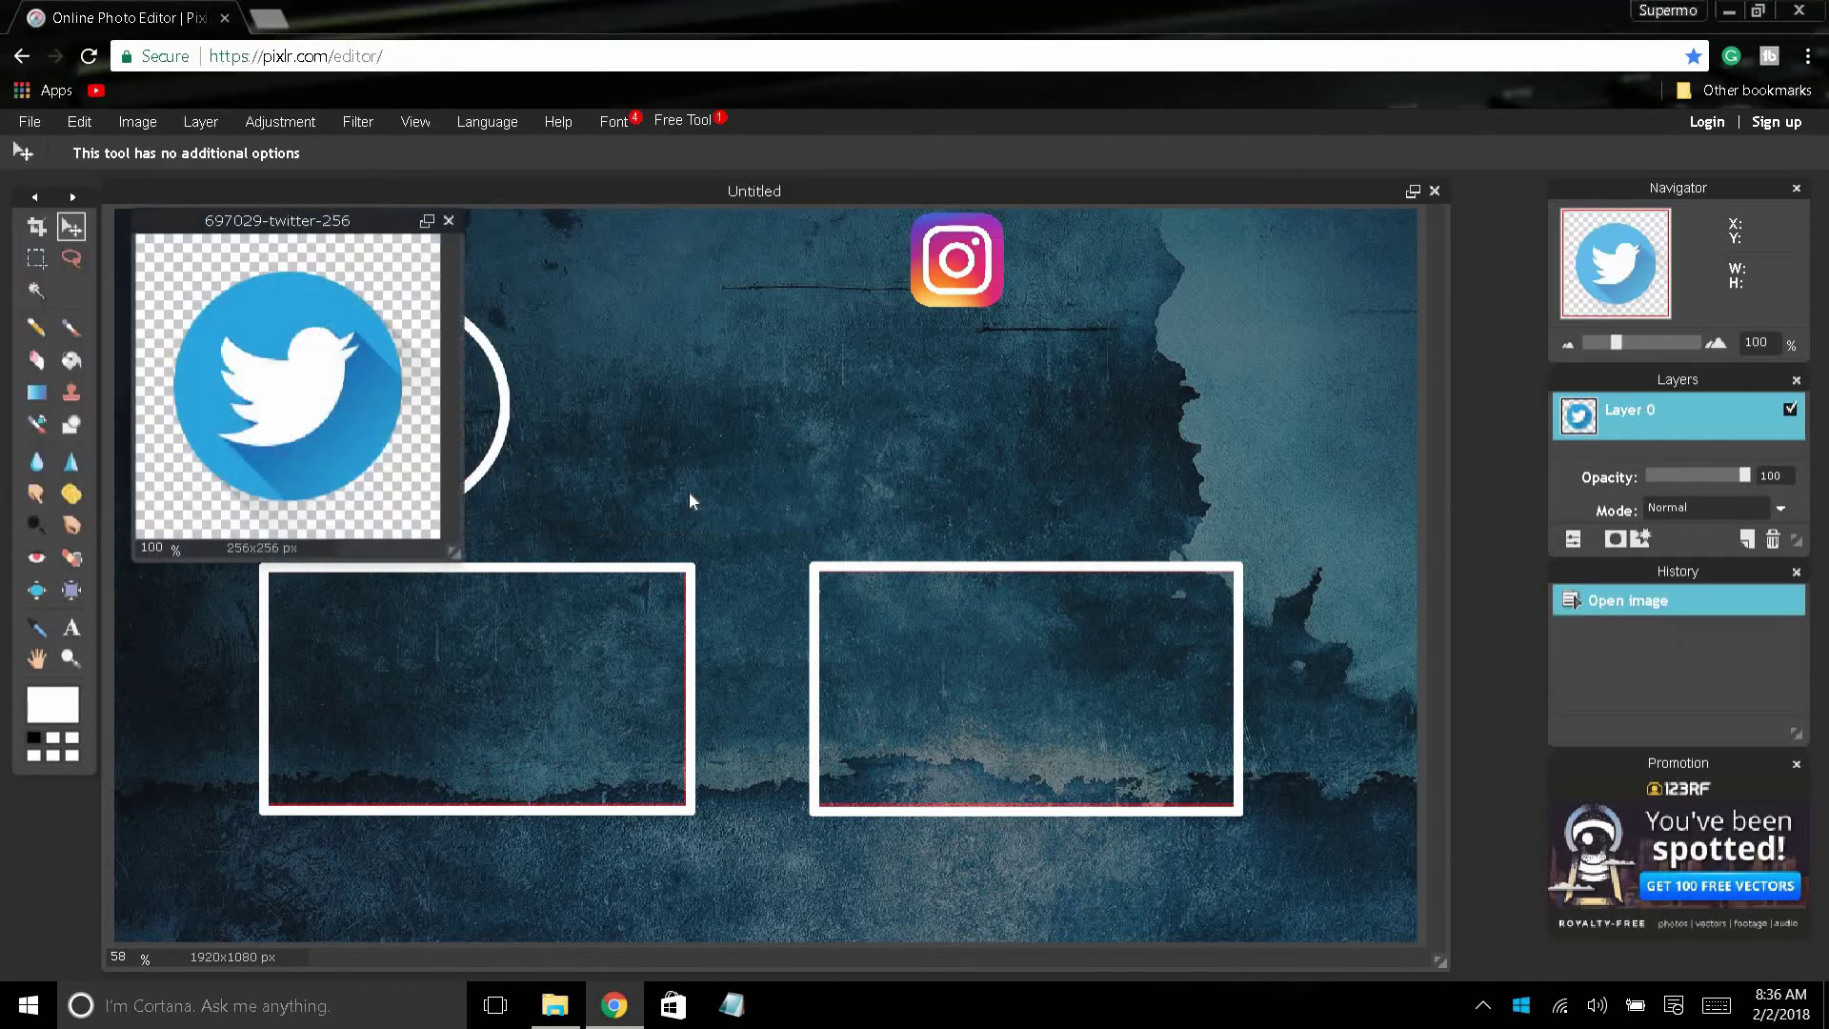
key("ctrl+a")
key("ctrl+c")
left_click(449, 221)
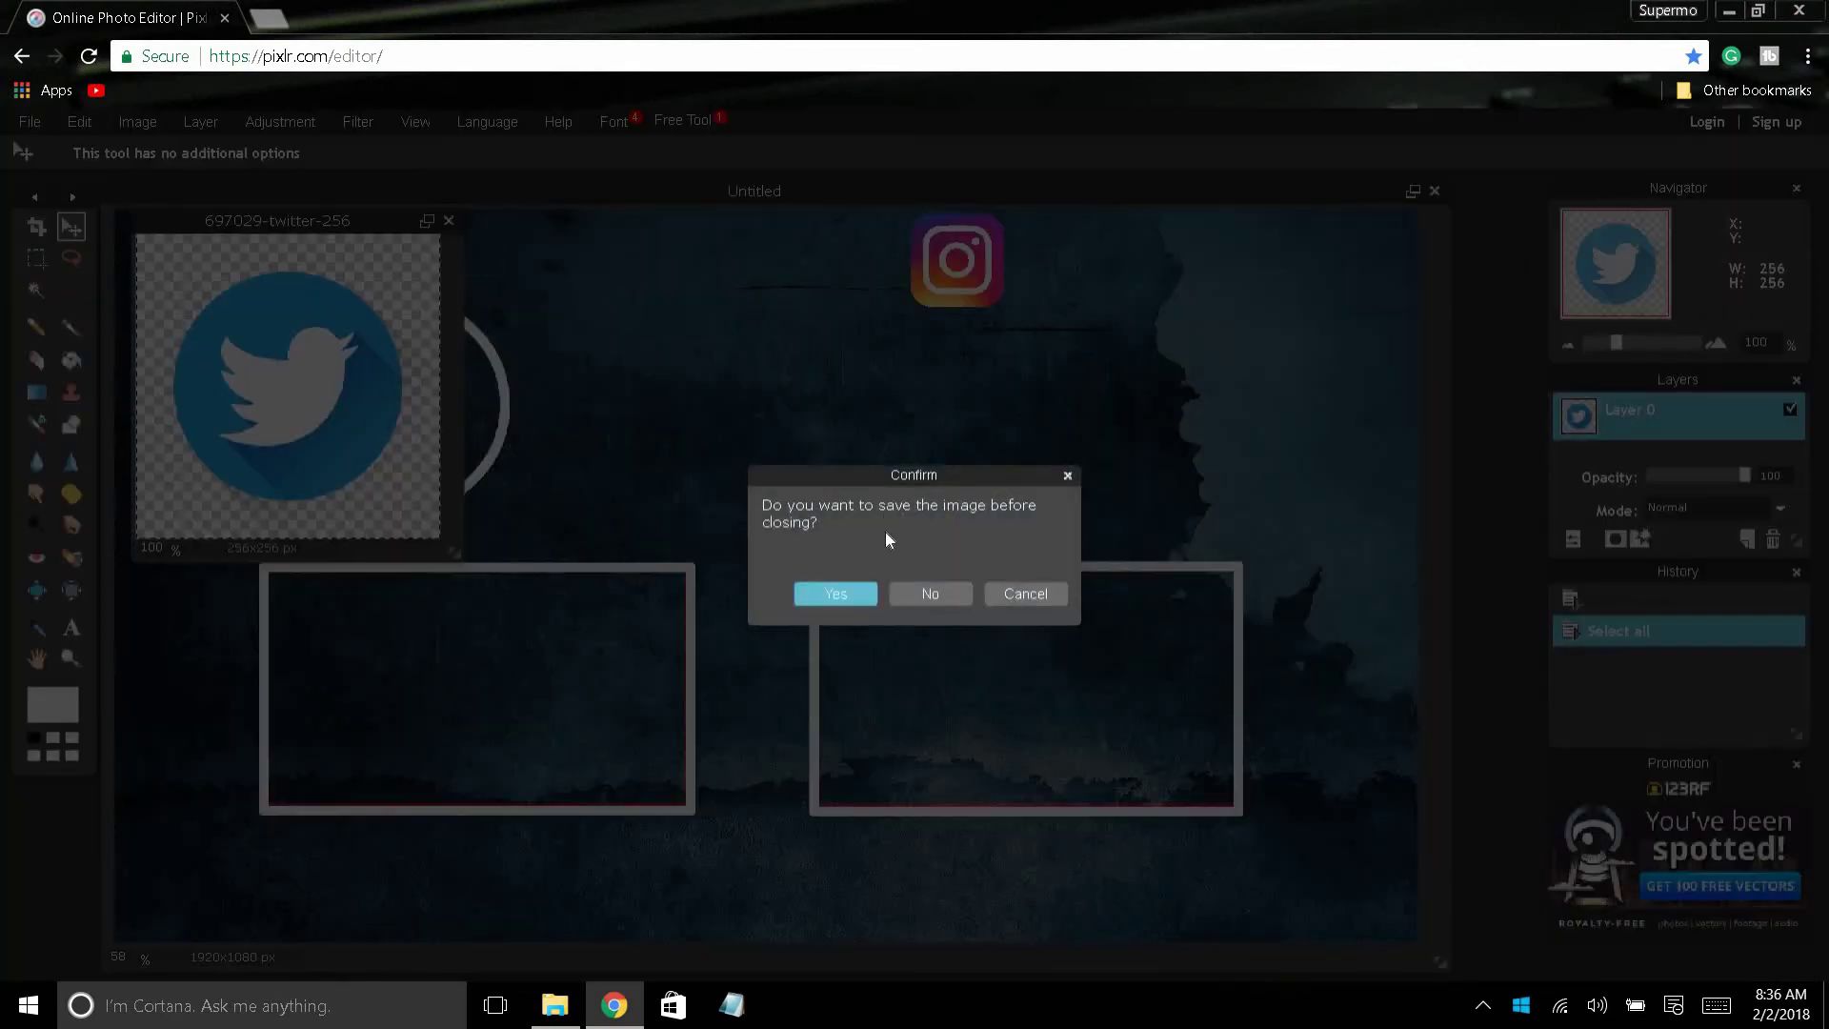
left_click(907, 593)
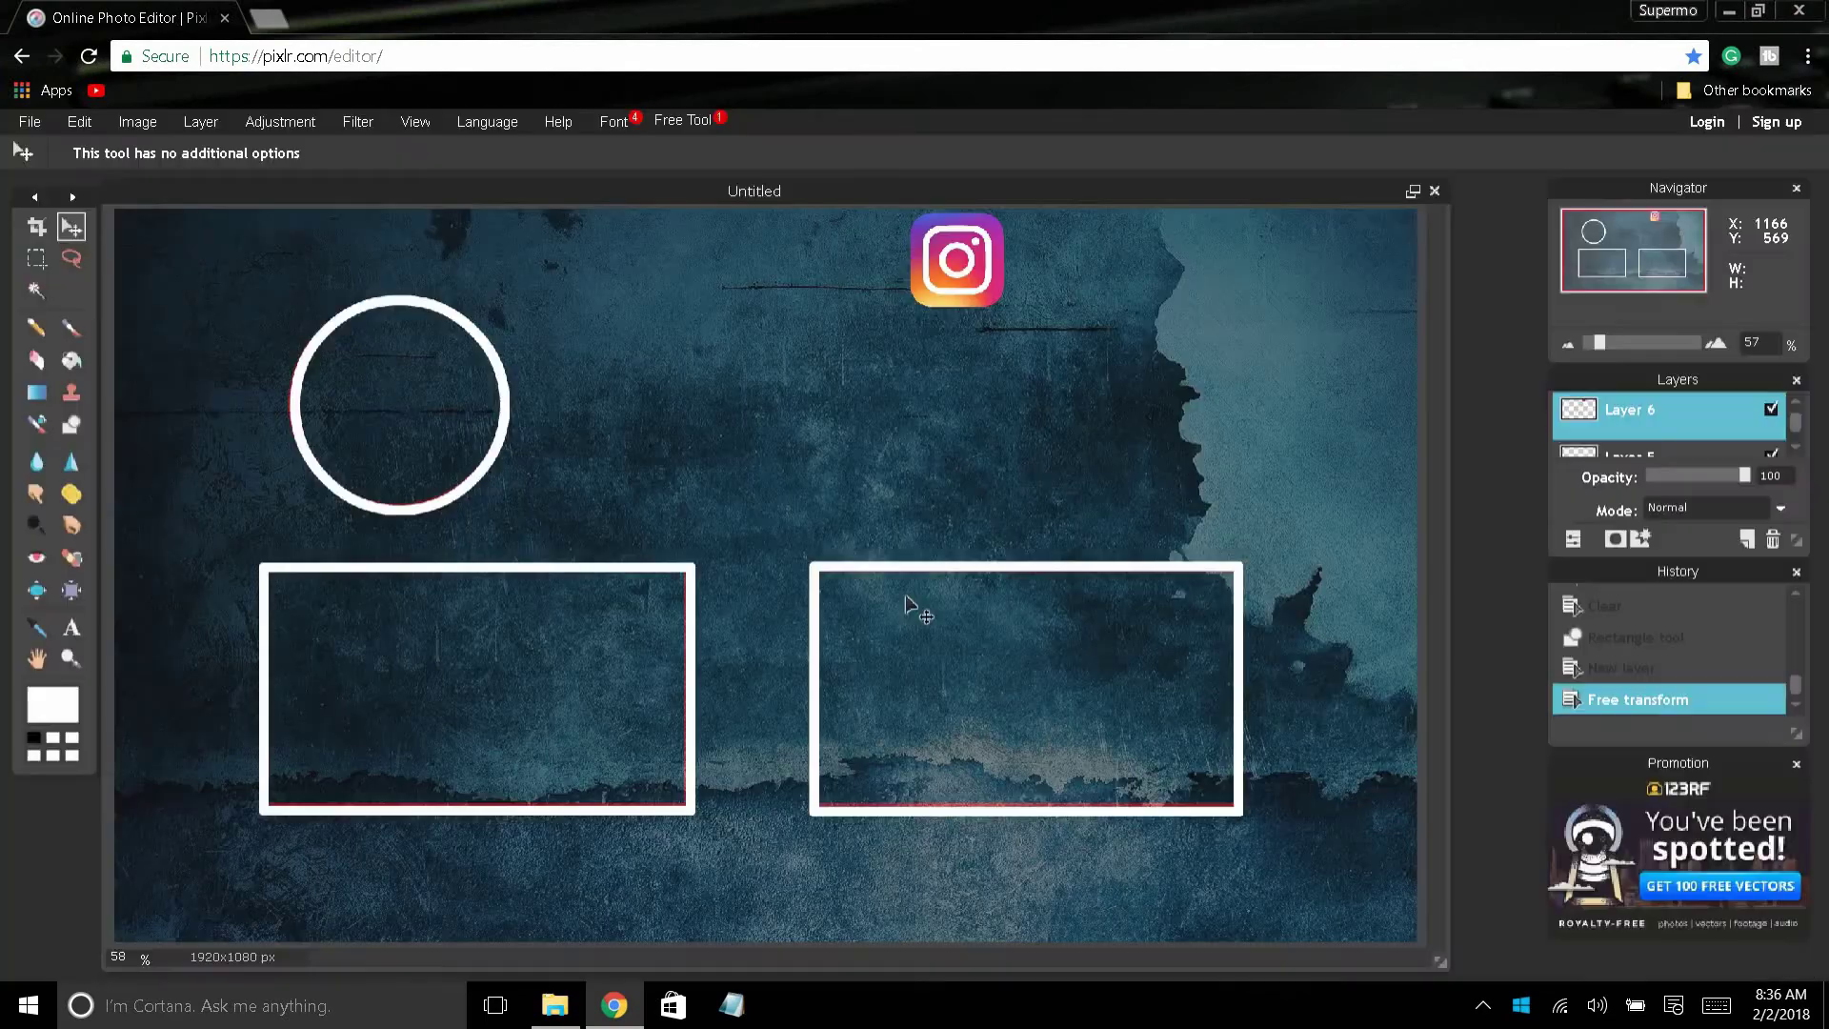
key("ctrl+v")
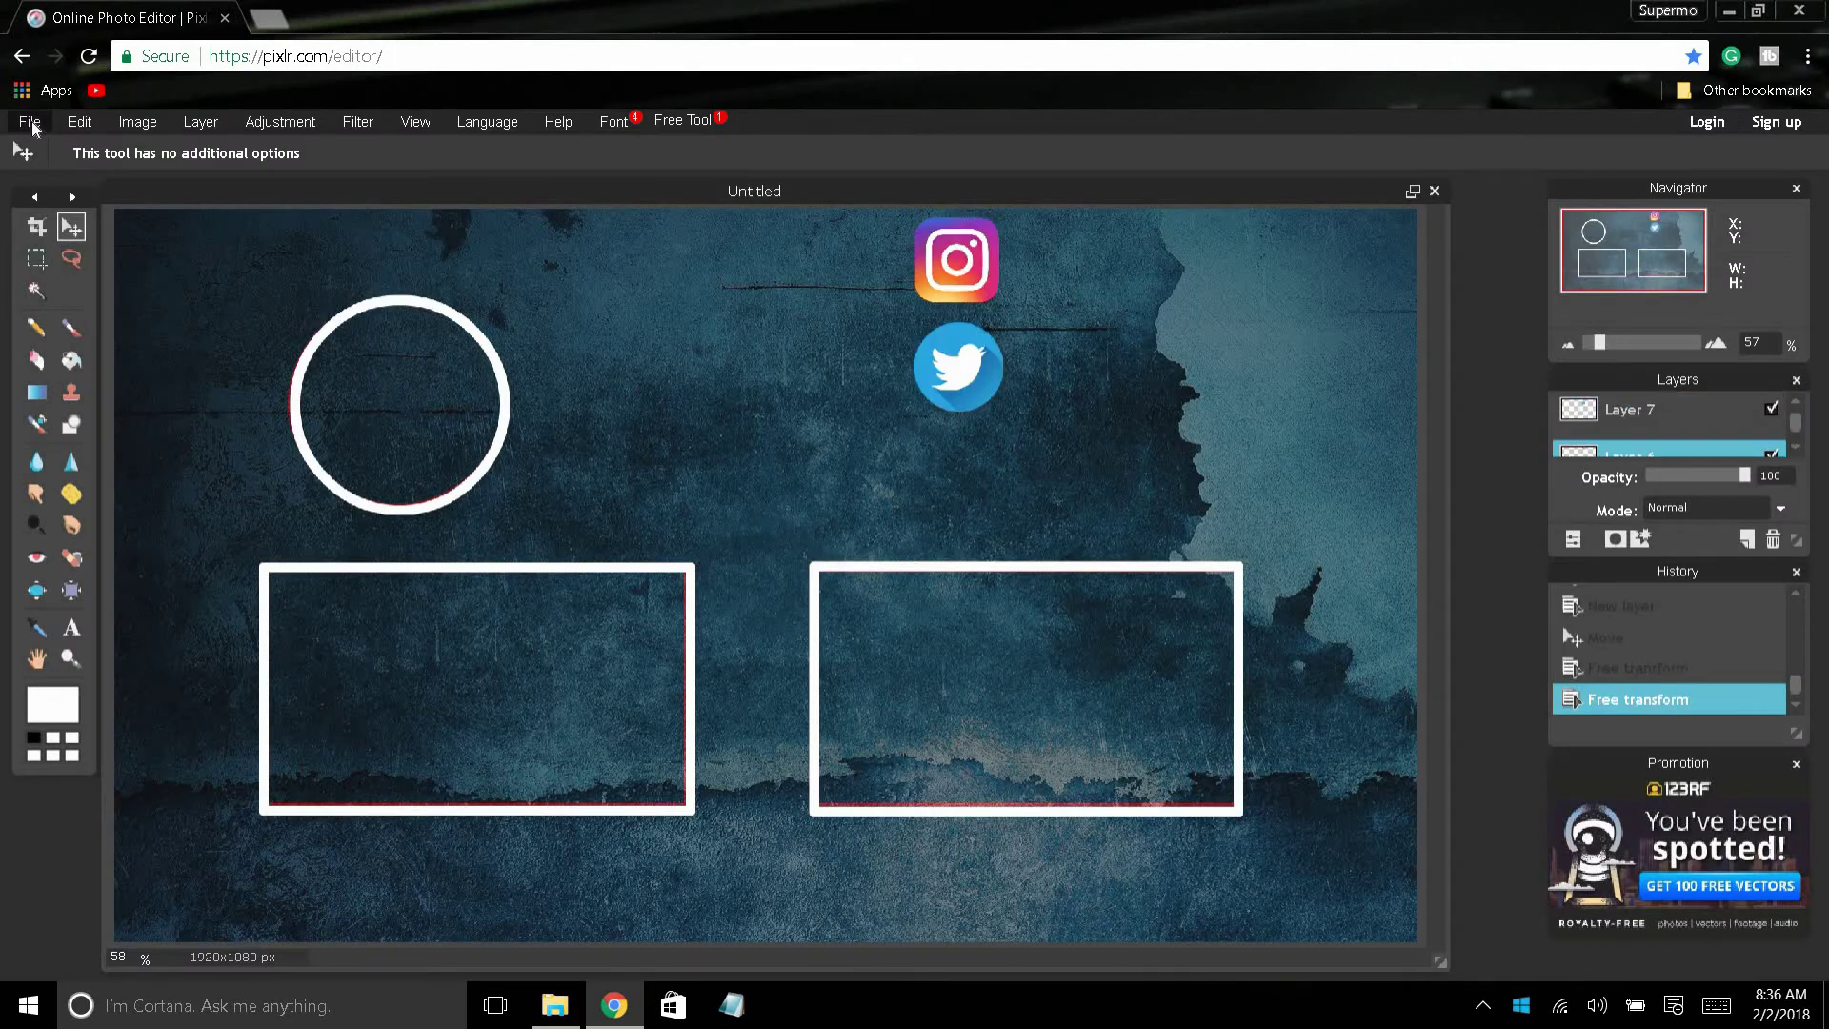
Copy the whole Facebook logo image, close it without saving, and paste it onto the end screen
left_click(30, 121)
left_click(54, 164)
left_click(829, 191)
left_click(714, 498)
key("ctrl+a")
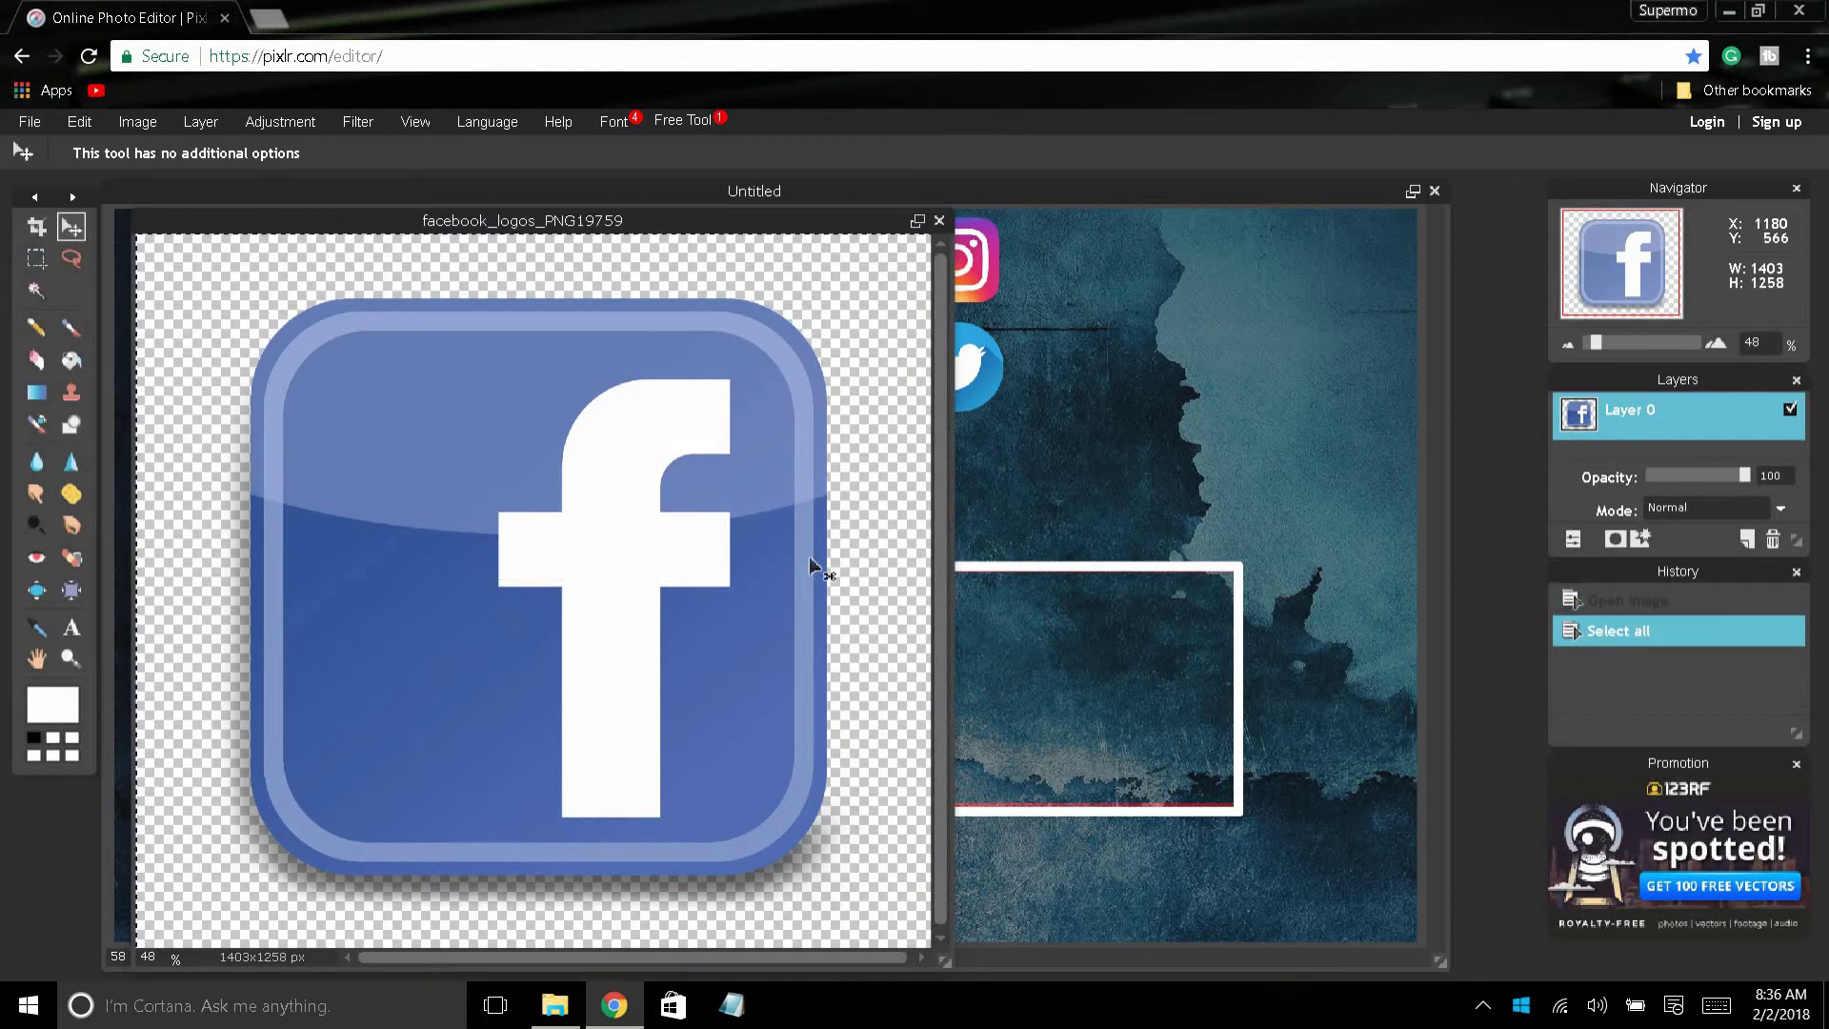
key("ctrl+c")
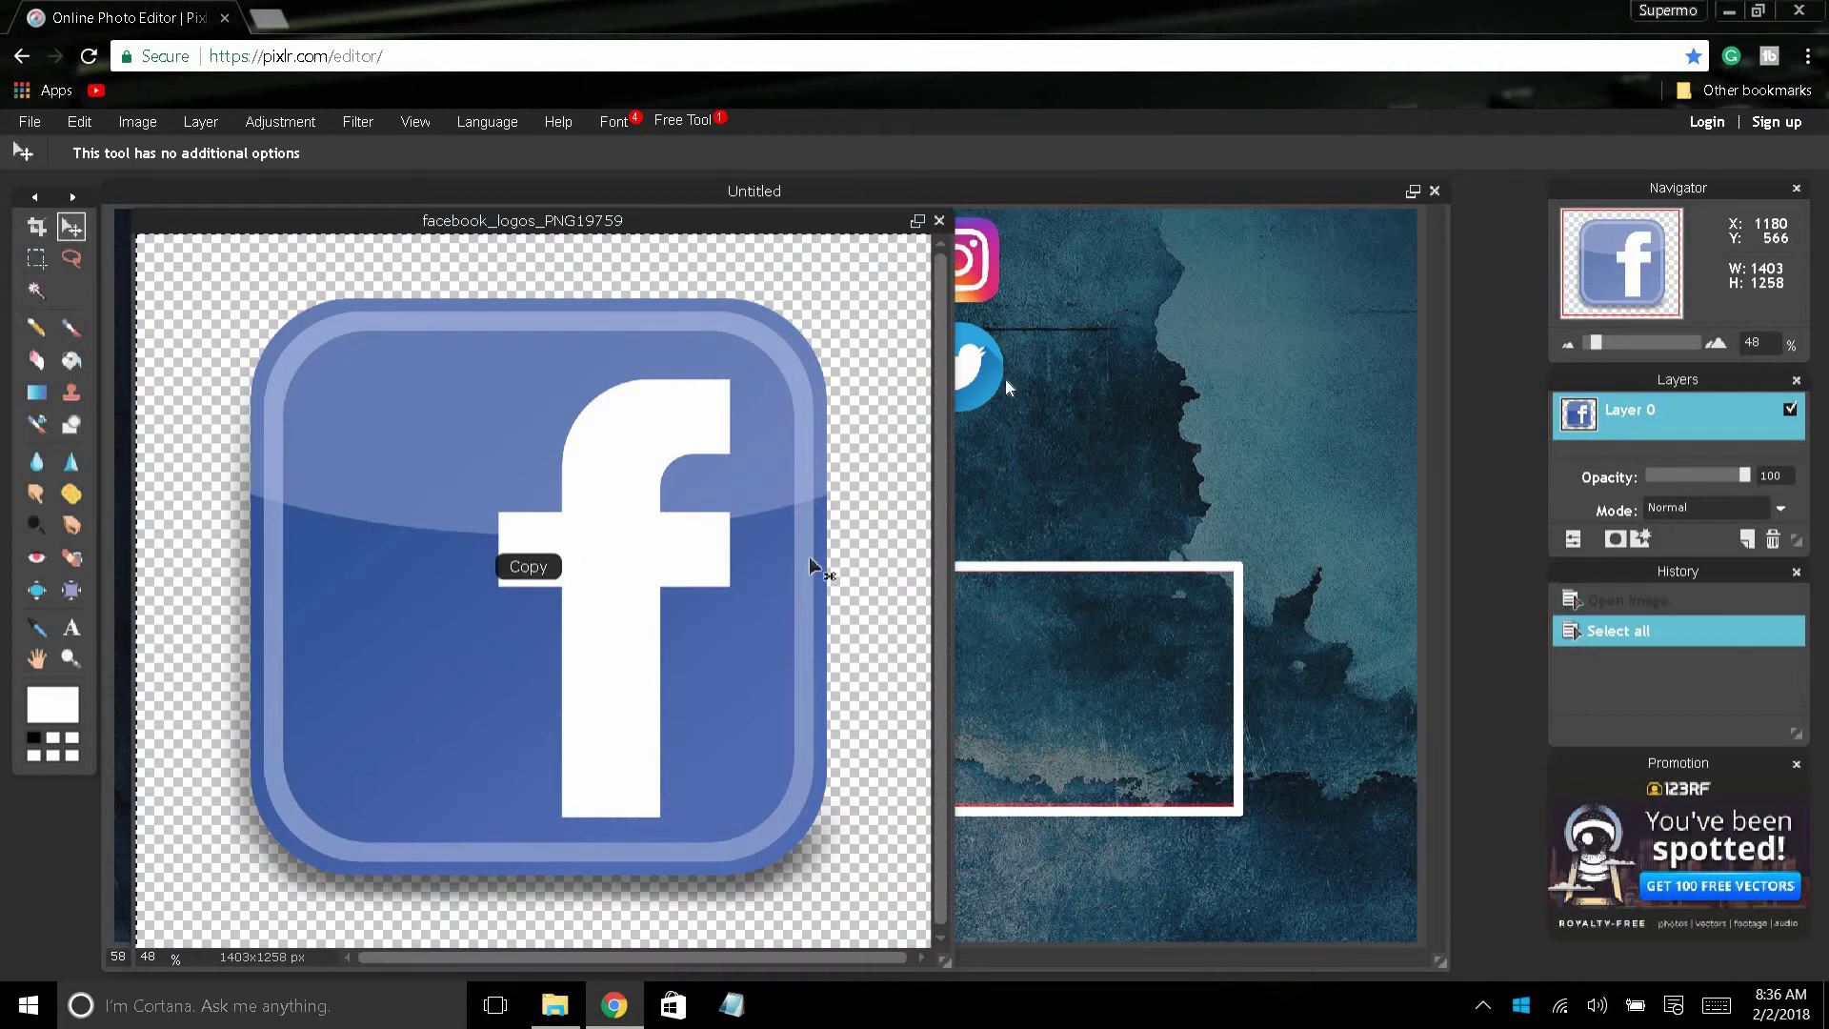
left_click(939, 221)
left_click(908, 595)
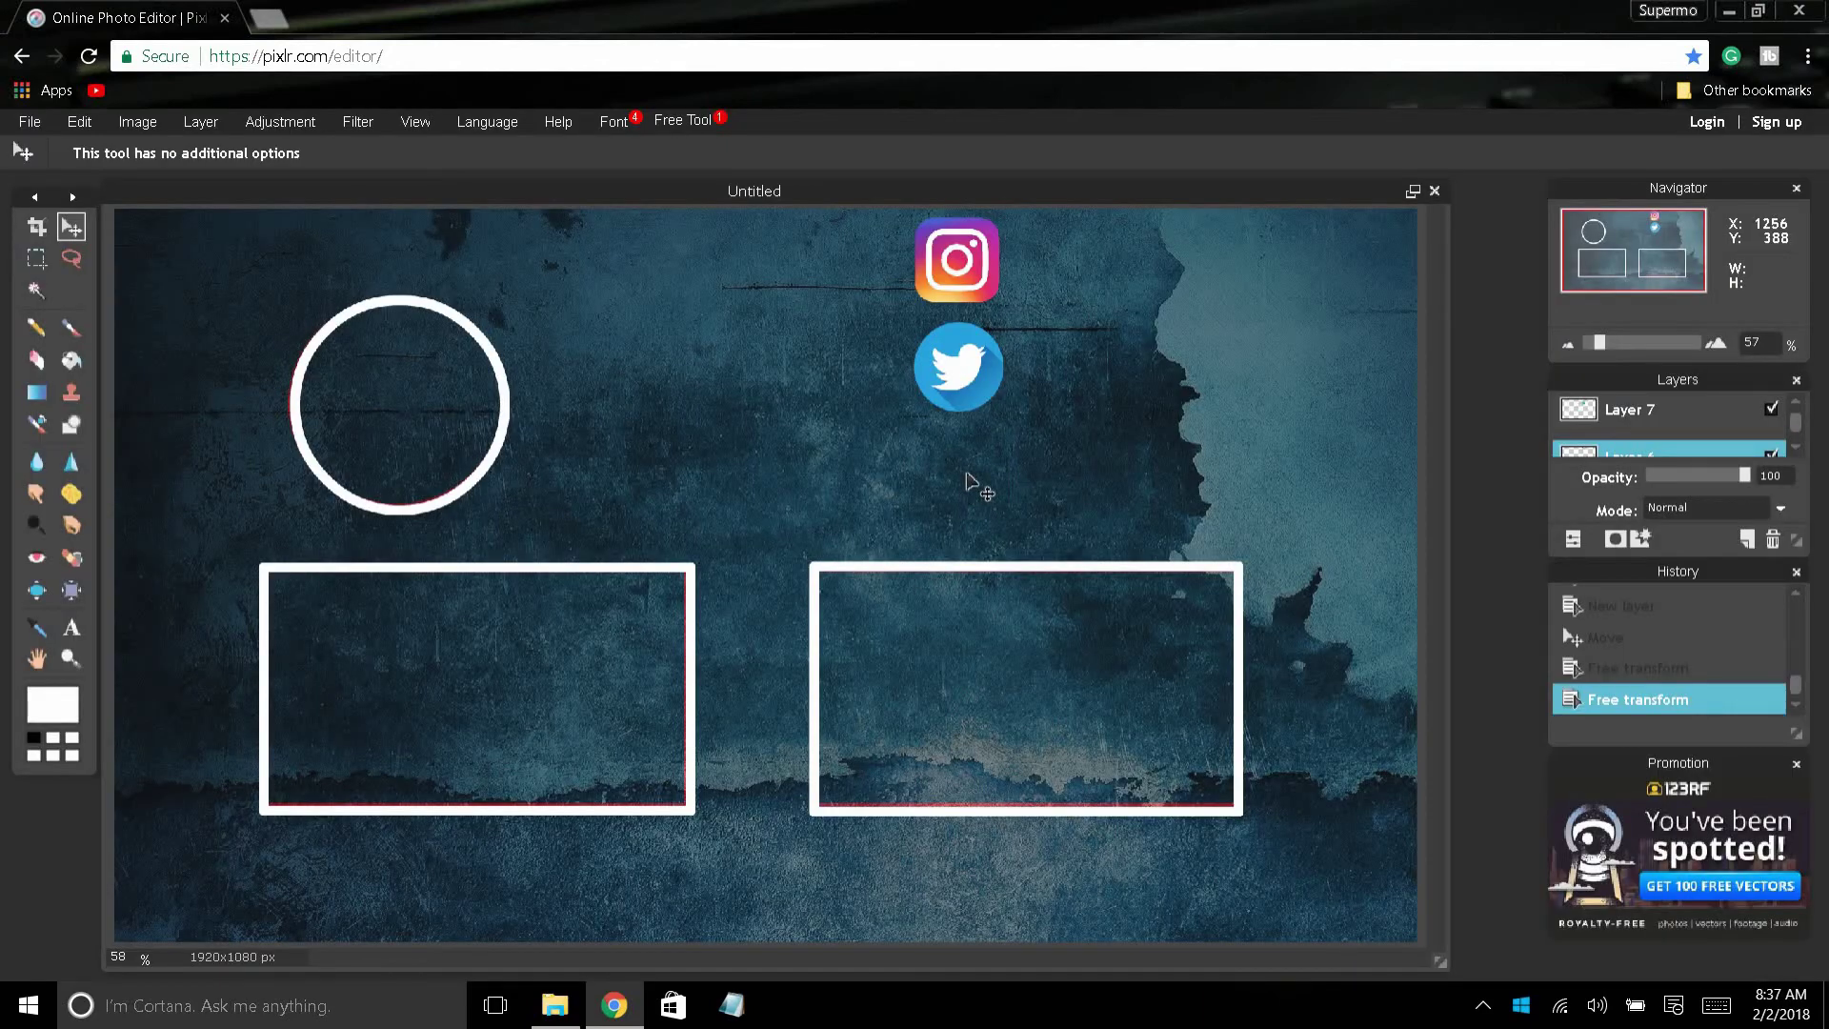
key("ctrl+v")
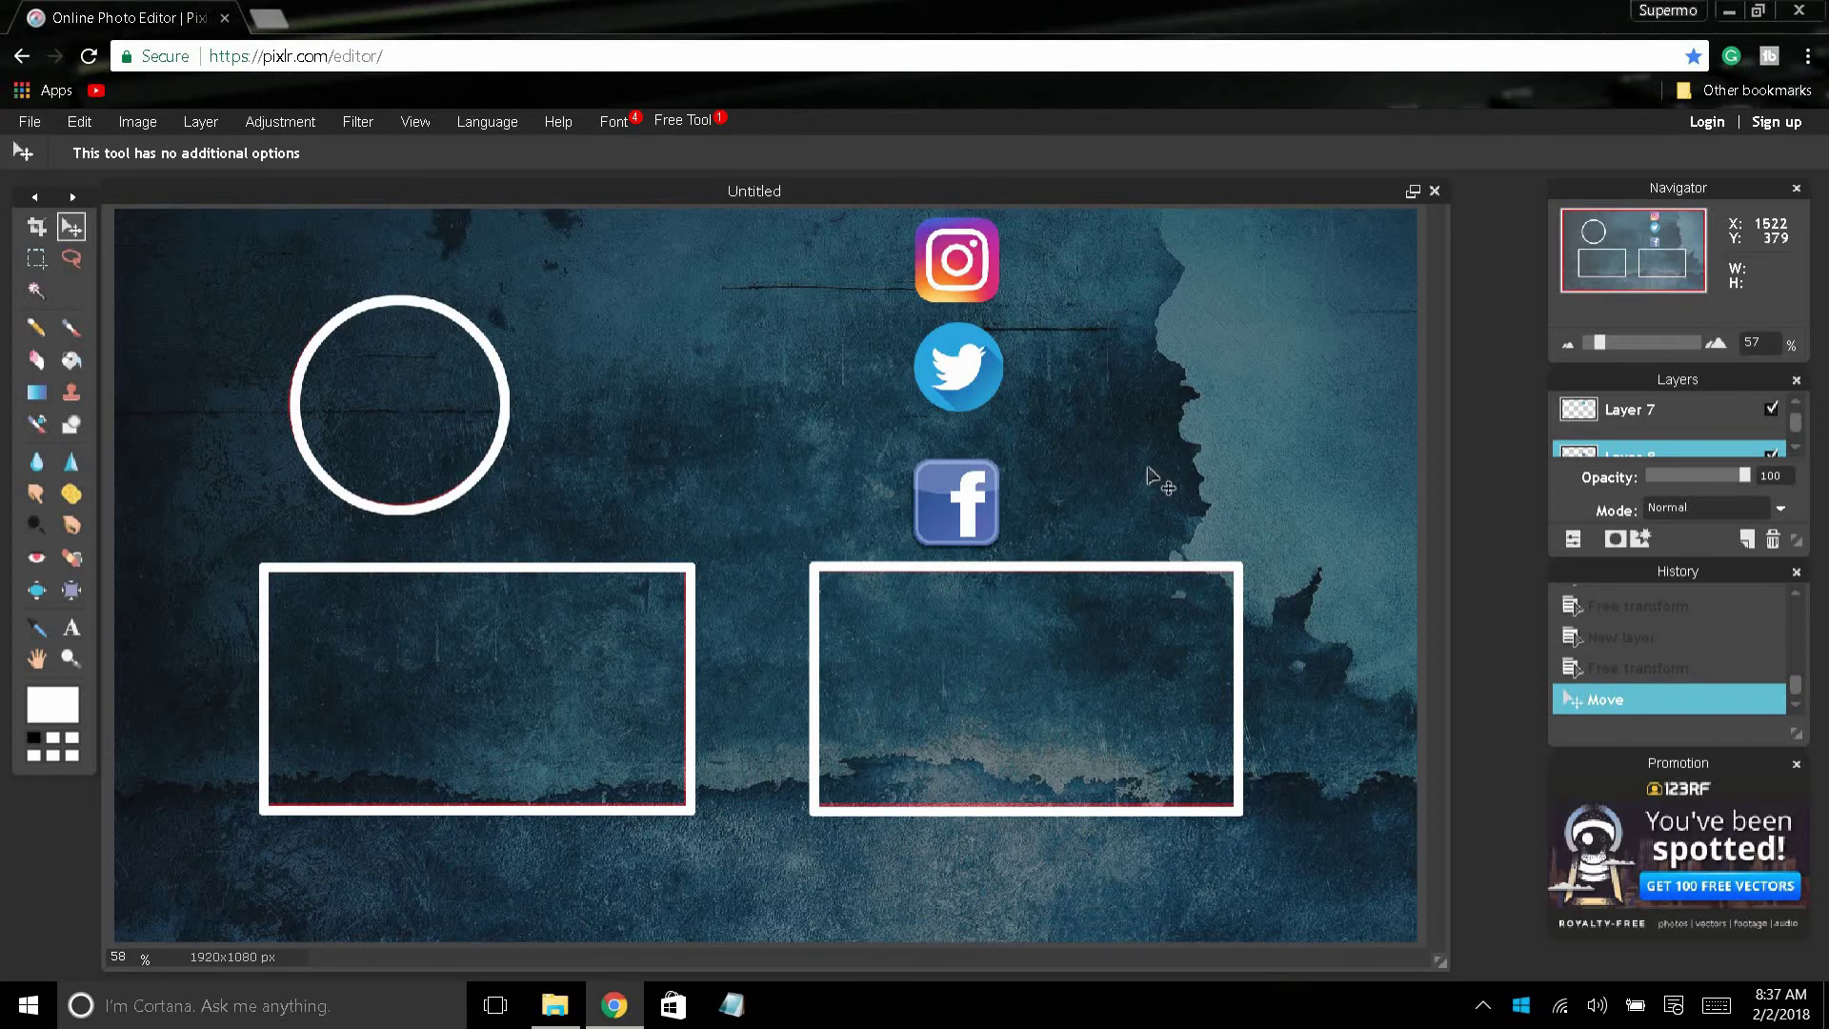
Add a text box beside the Instagram icon and enter the account handle, correcting typos
left_click(76, 634)
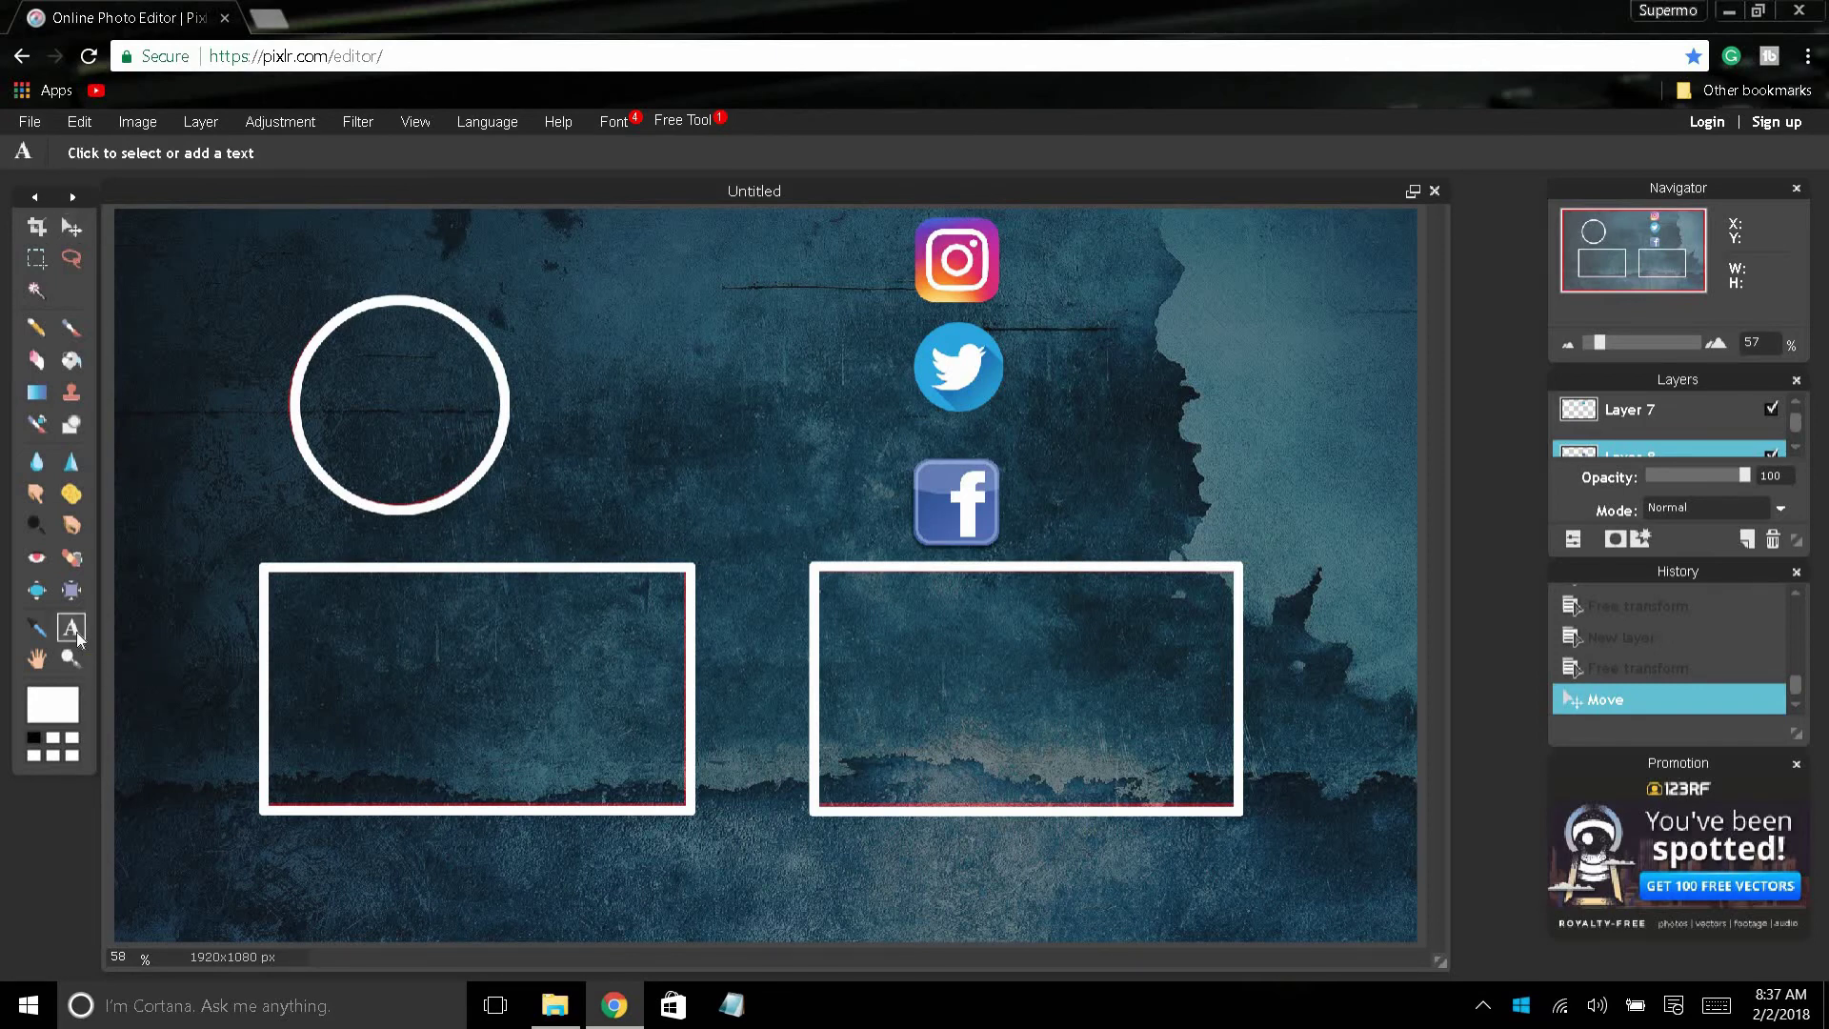
left_click(1006, 274)
type("y")
key("BackSpace")
key("BackSpace")
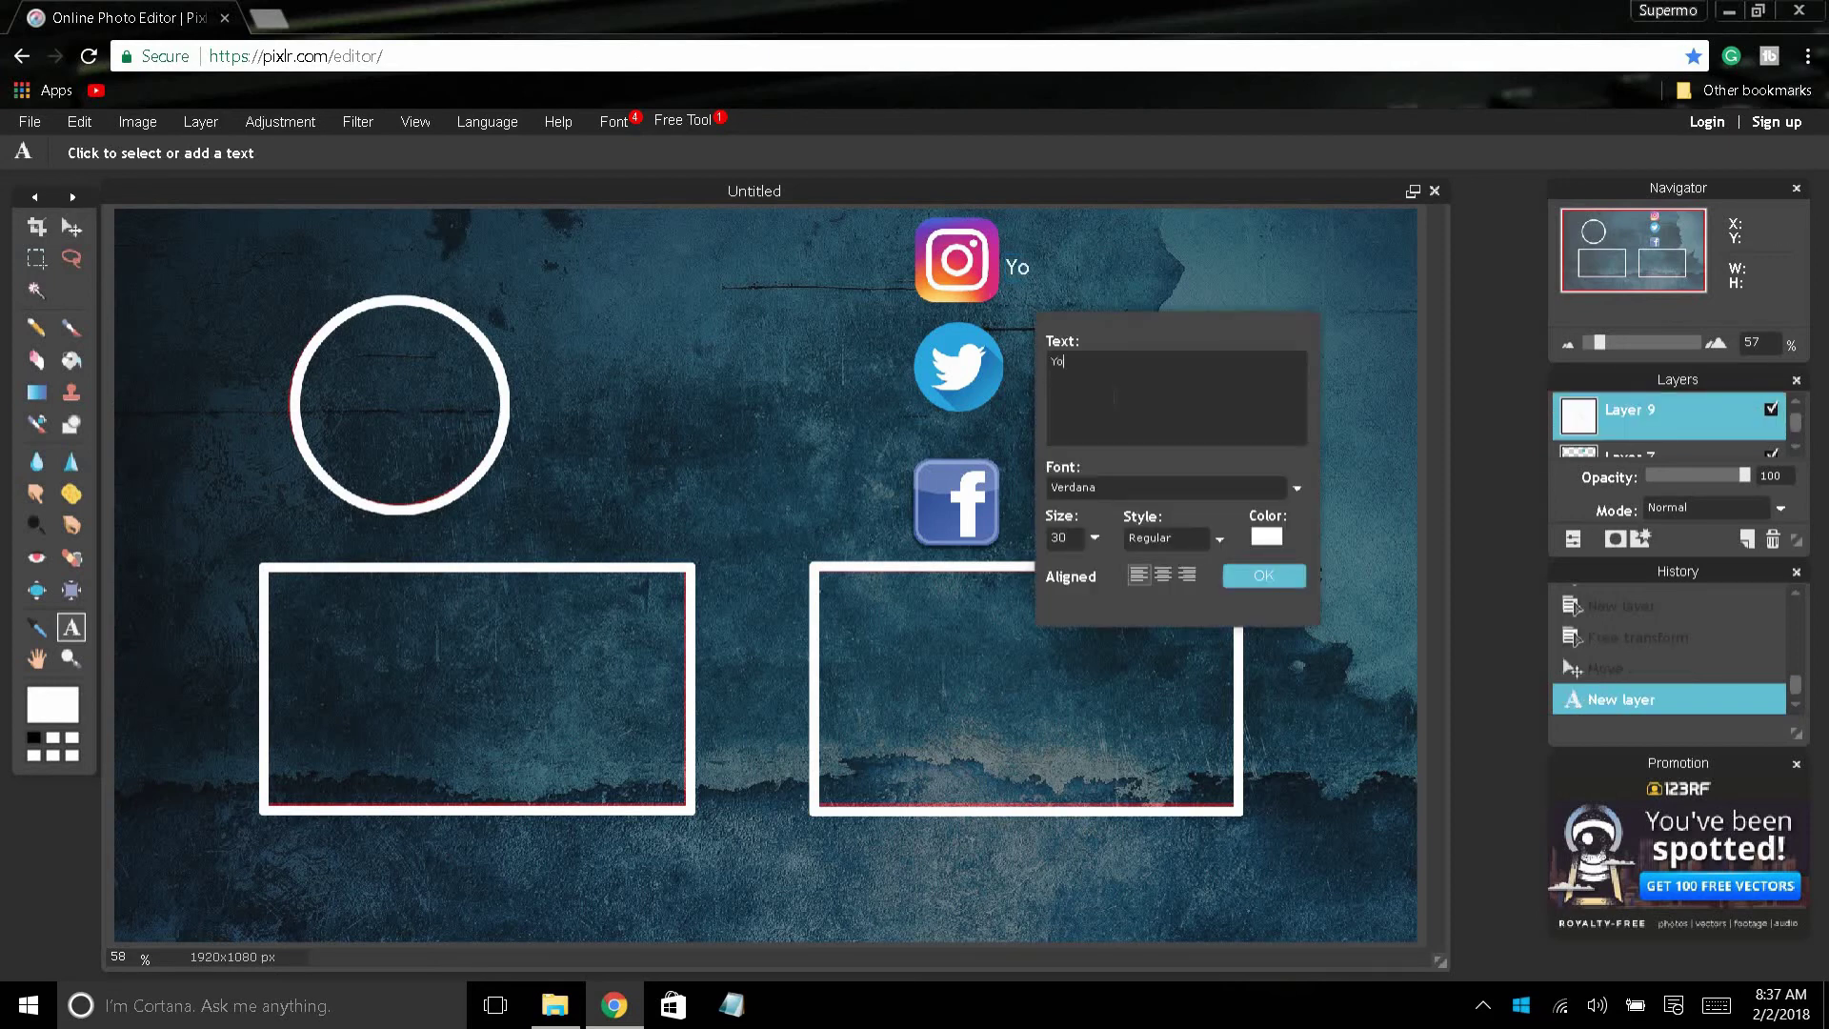
type("SUpermo")
key("BackSpace")
key("BackSpace")
key("BackSpace")
key("BackSpace")
key("BackSpace")
type("upermo")
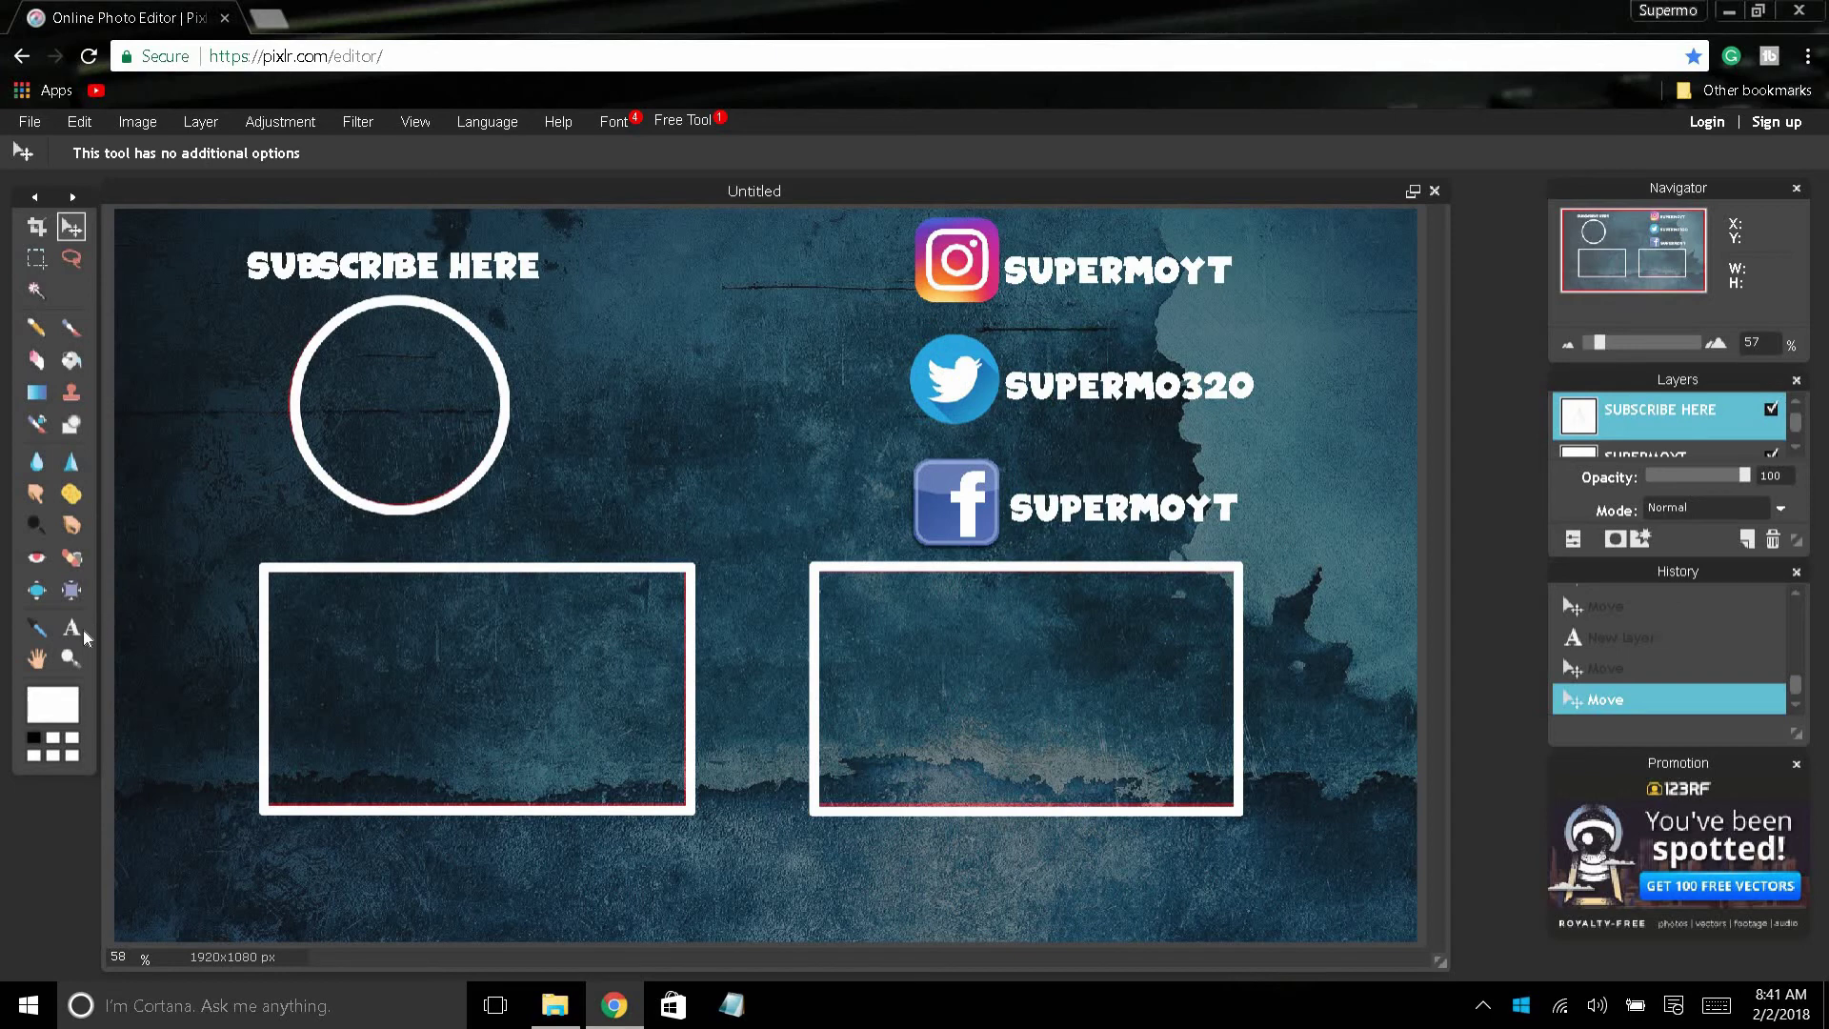
left_click(81, 631)
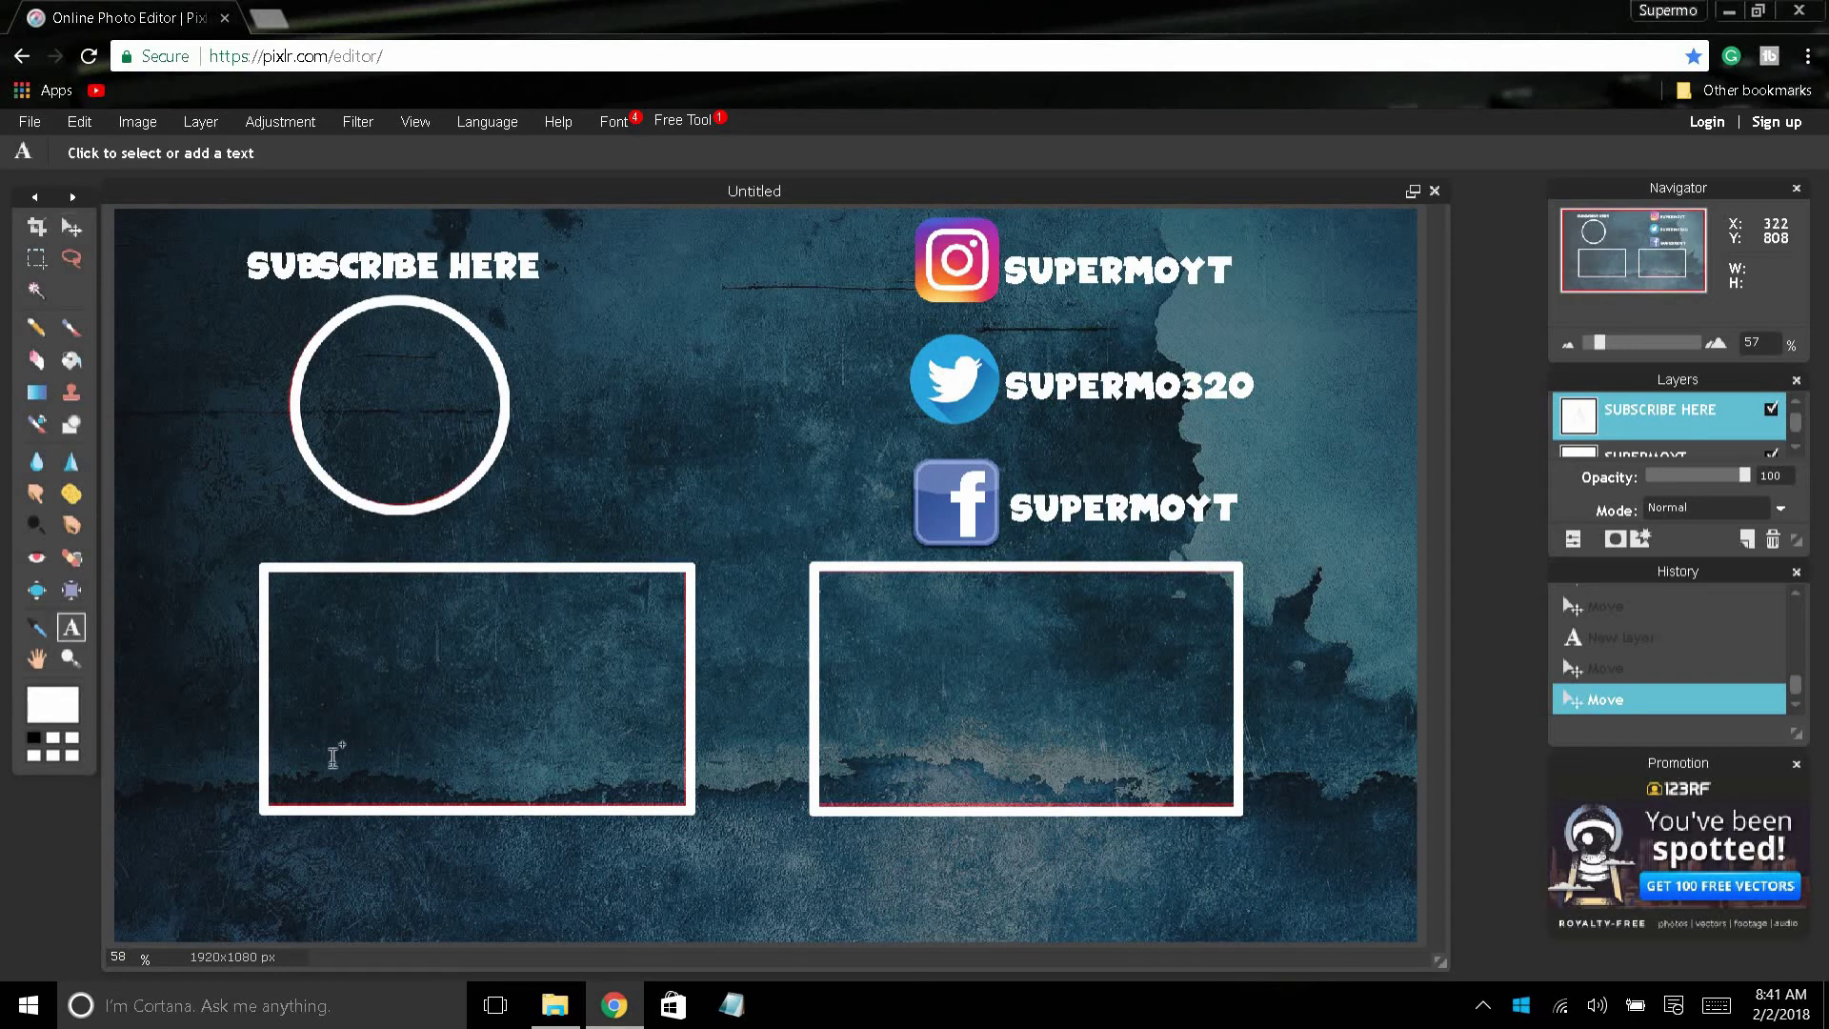
Start a text box near the bottom of the canvas and begin typing the THANKS FOR WATCHING caption
left_click(272, 900)
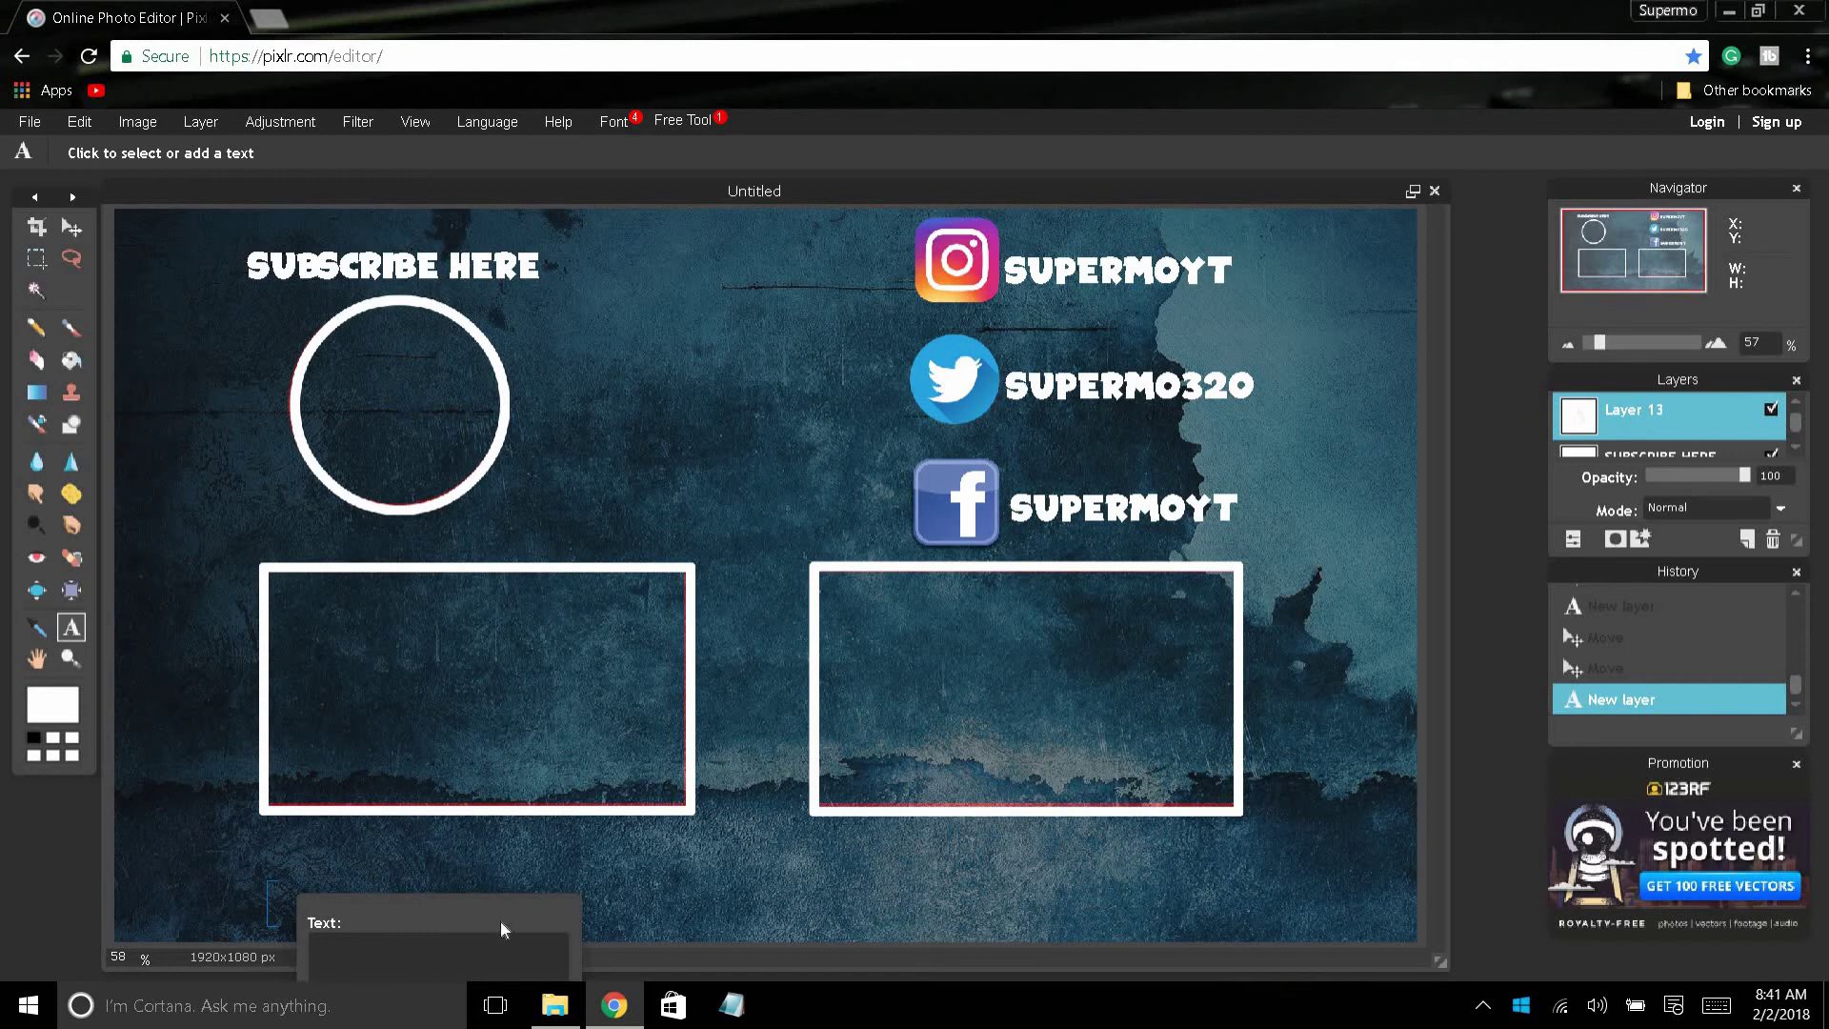
left_click_drag(499, 912, 865, 583)
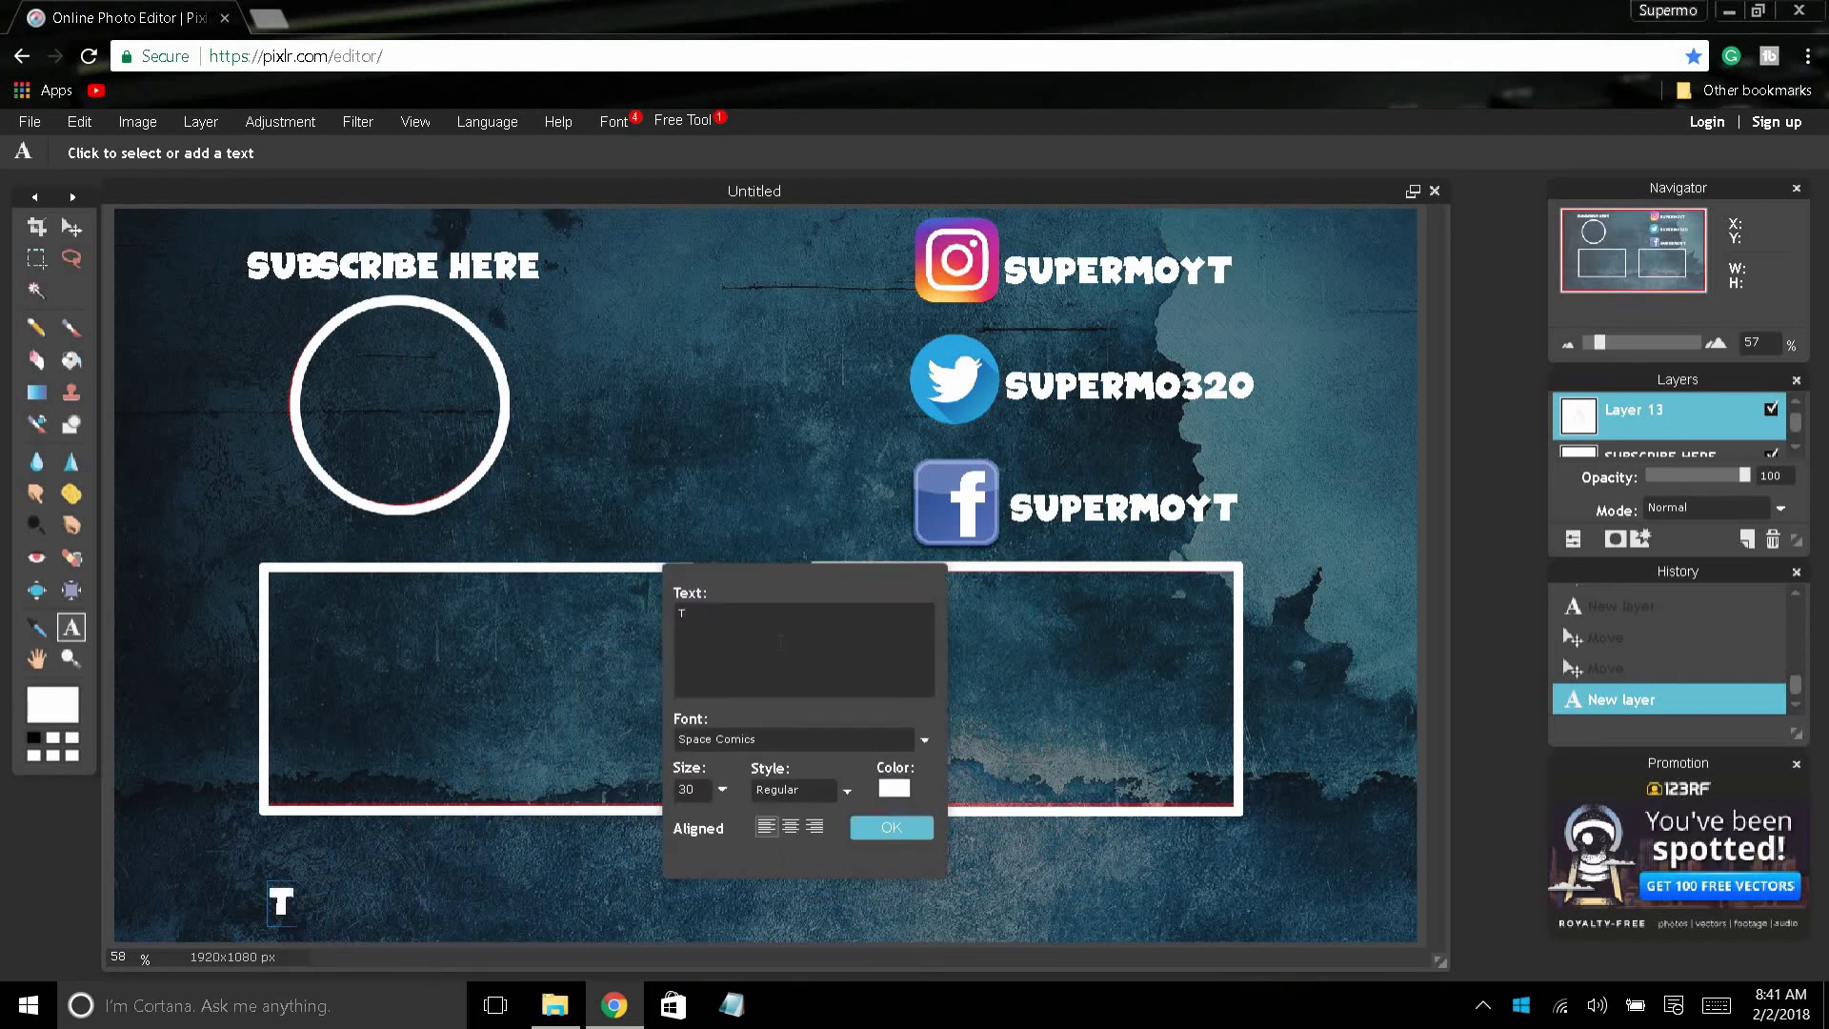
type("HANK")
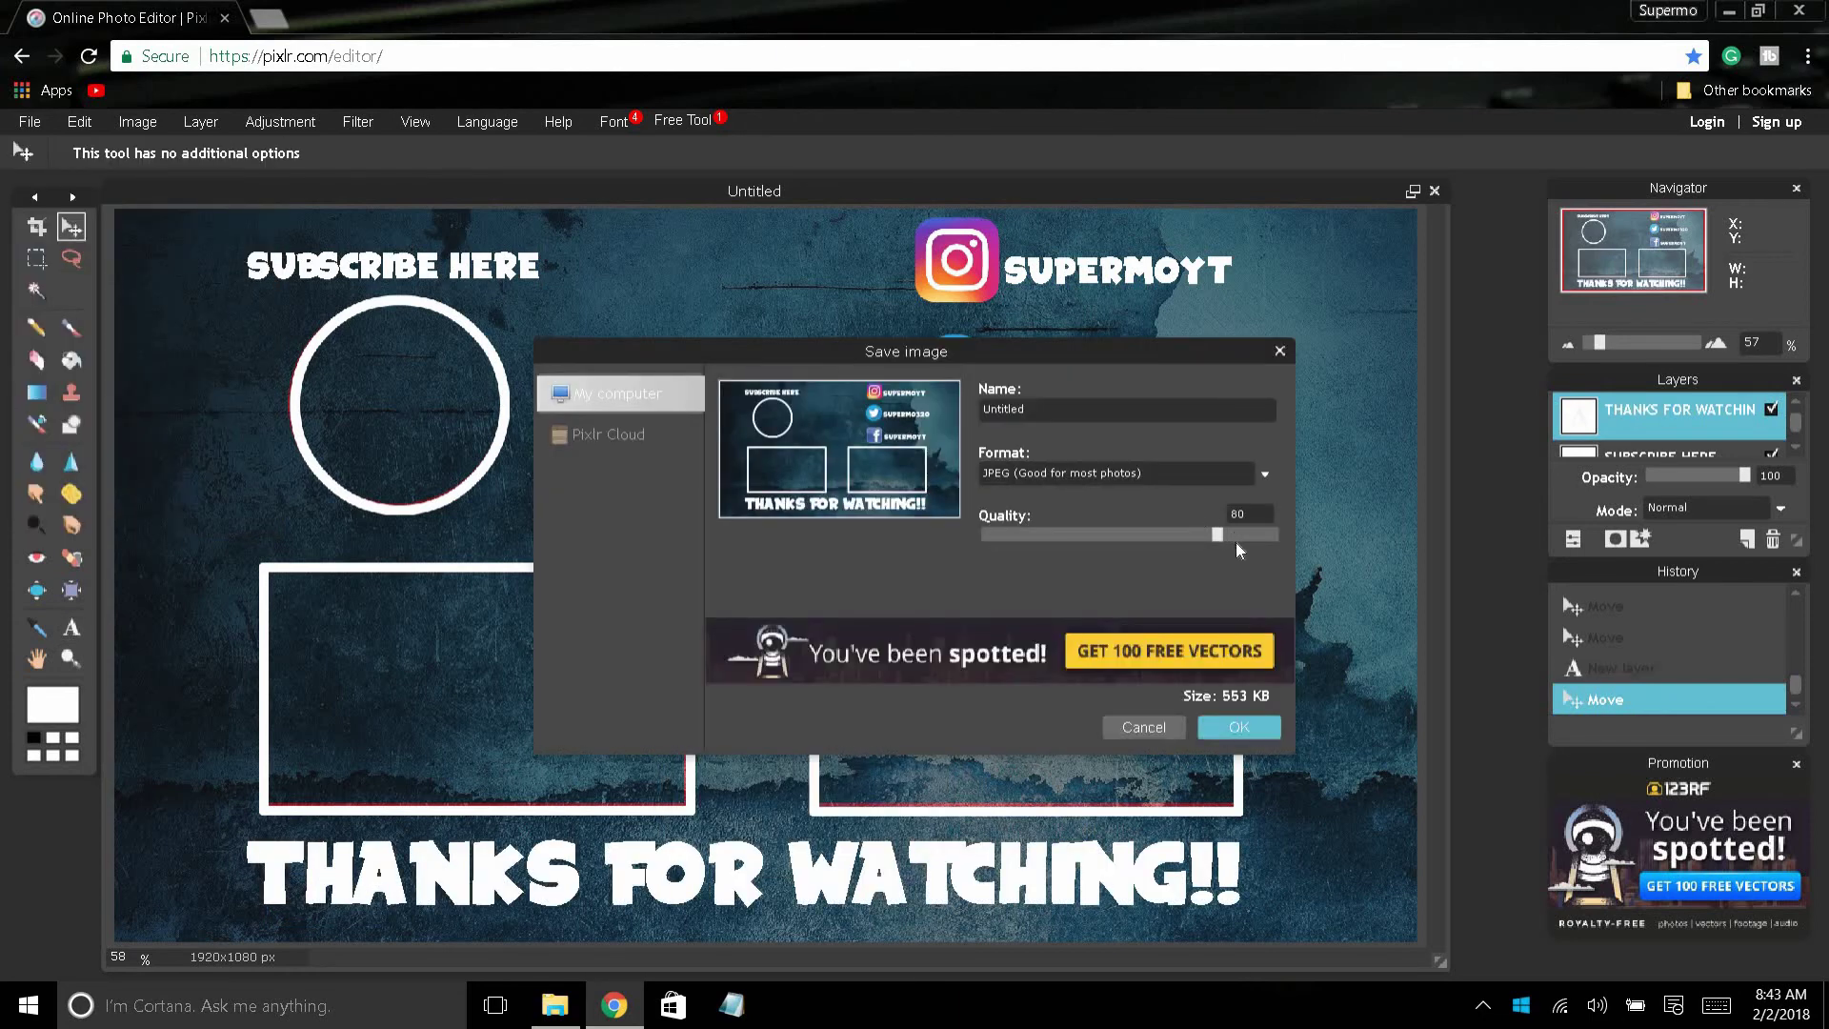
Set JPEG quality to 100 and enter 'Outro' as the file name
left_click_drag(1221, 535, 1317, 540)
left_click(1243, 729)
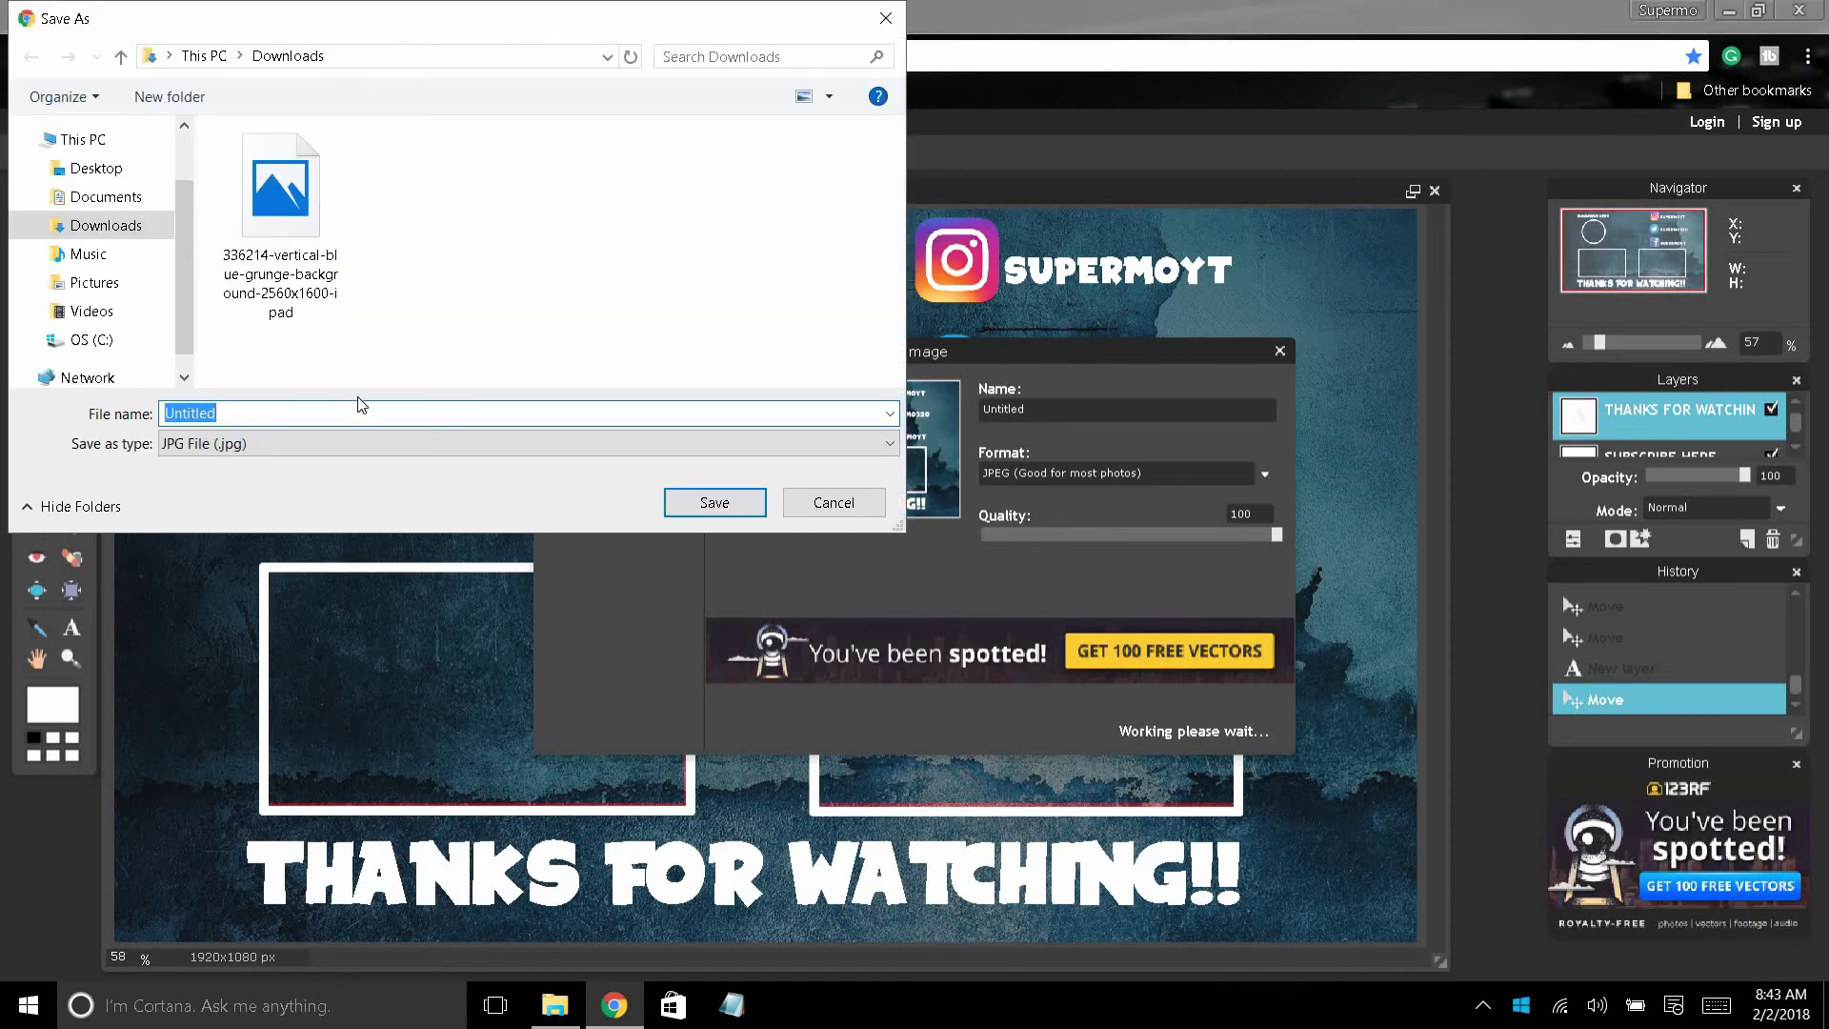
key("BackSpace")
type("Outro")
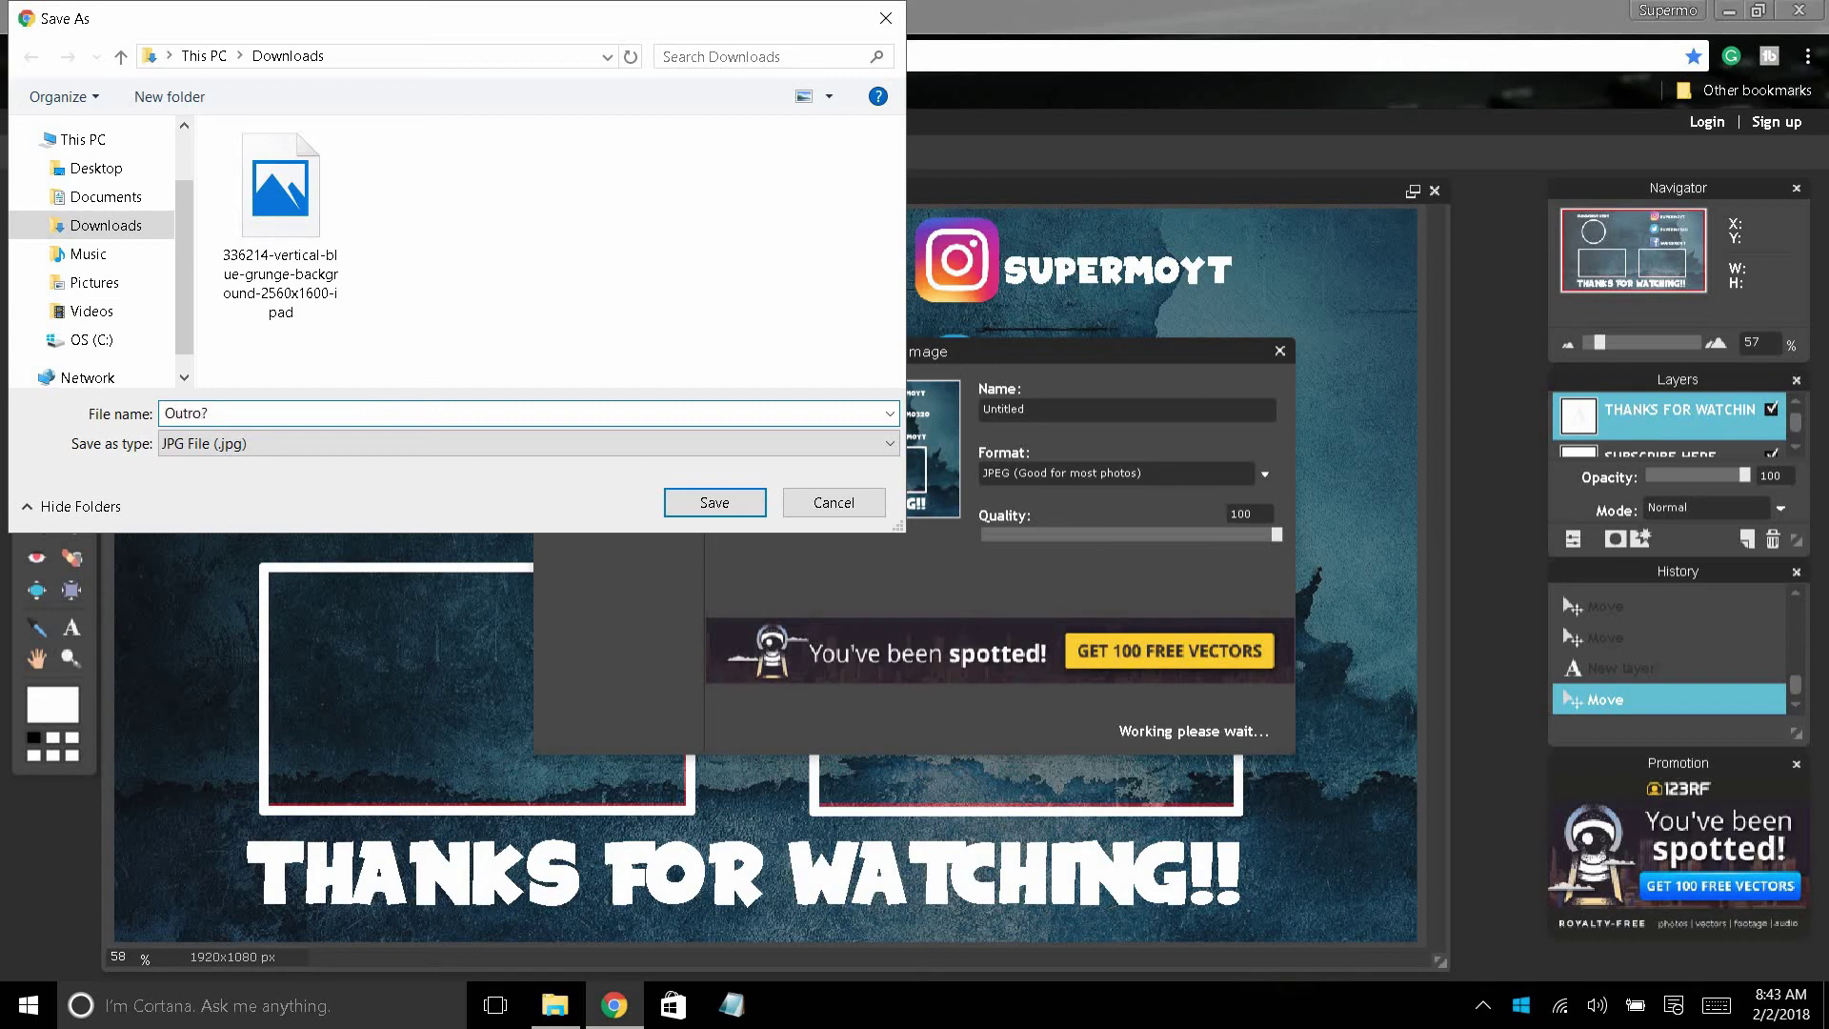